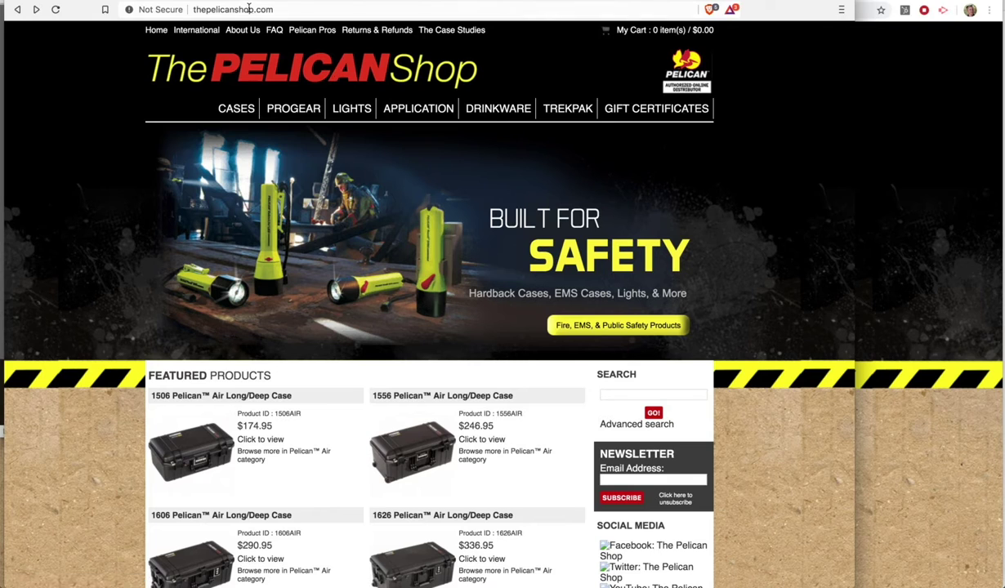
# Switch to the Chrome window with the Custom Pro Cases site, and open The Pelican Shop's home page there.
pyautogui.press('super+Tab')
pyautogui.press('super+Tab')
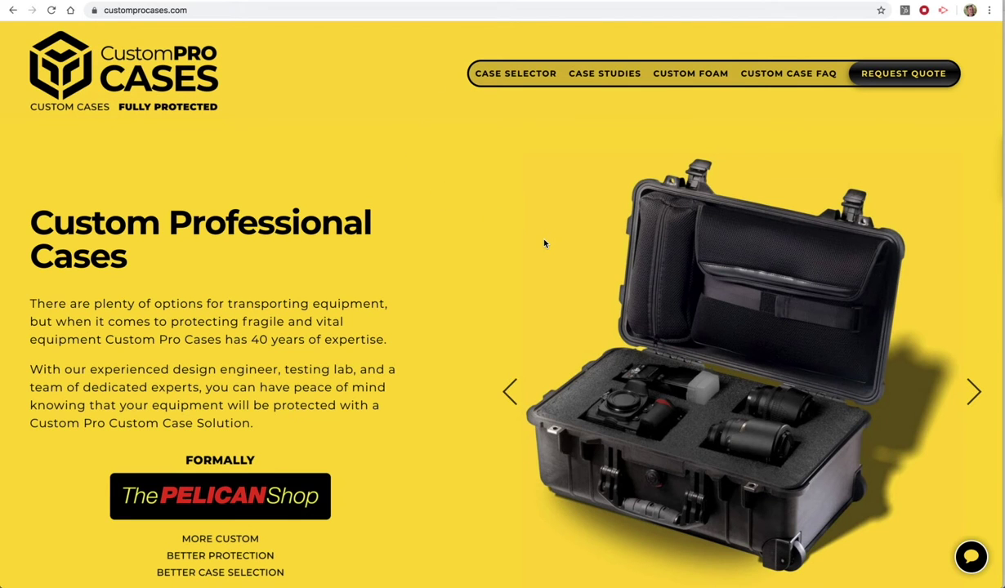
pyautogui.click(590, 76)
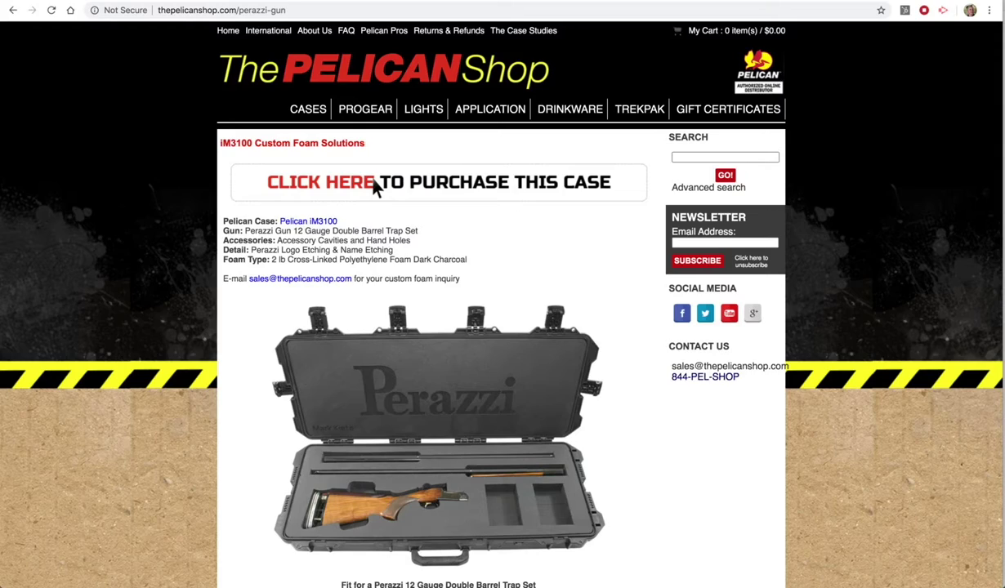
pyautogui.moveTo(426, 121)
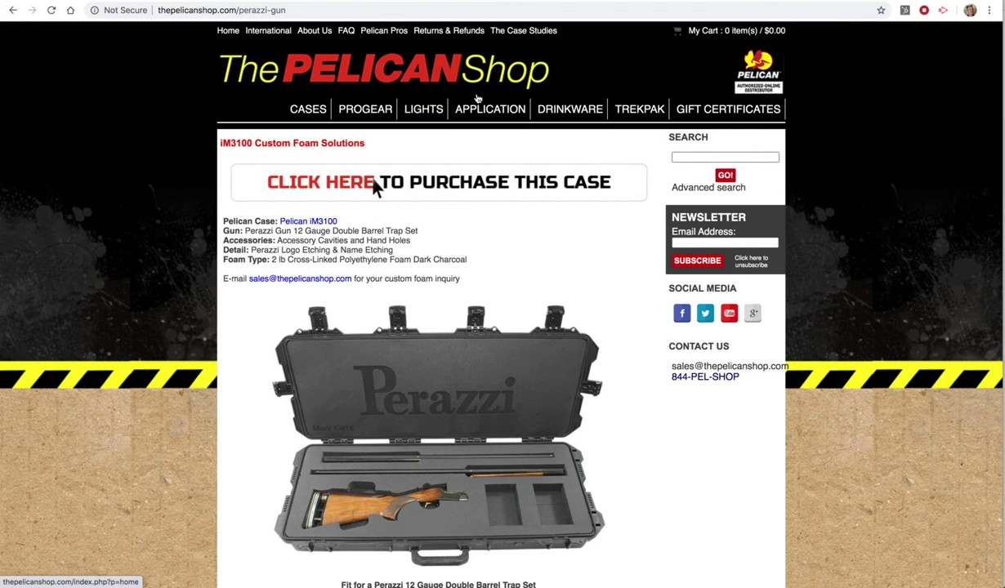
pyautogui.click(316, 76)
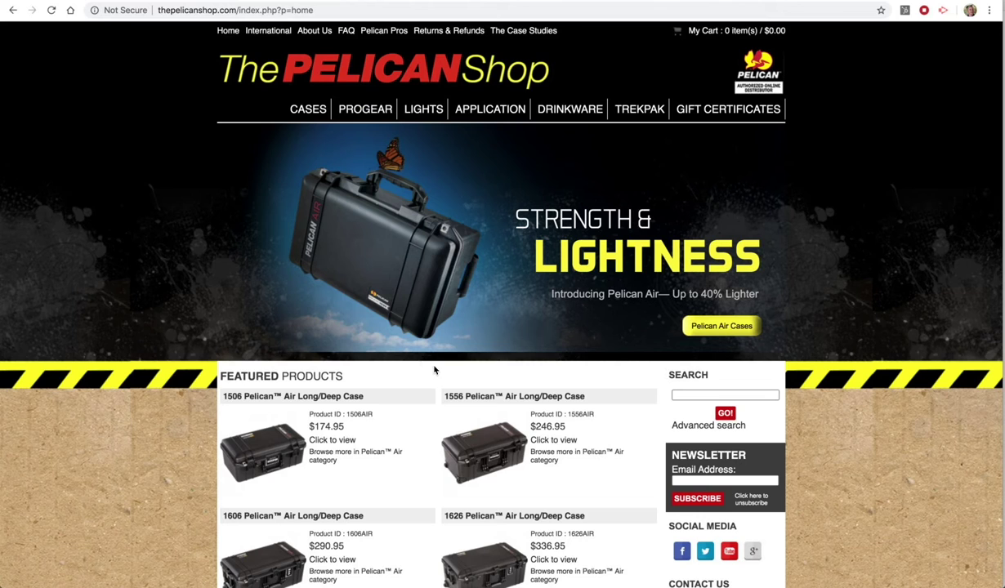
# Open The Pelican Shop's case studies page and the full case studies list on the Custom Pro Cases site.
pyautogui.click(526, 32)
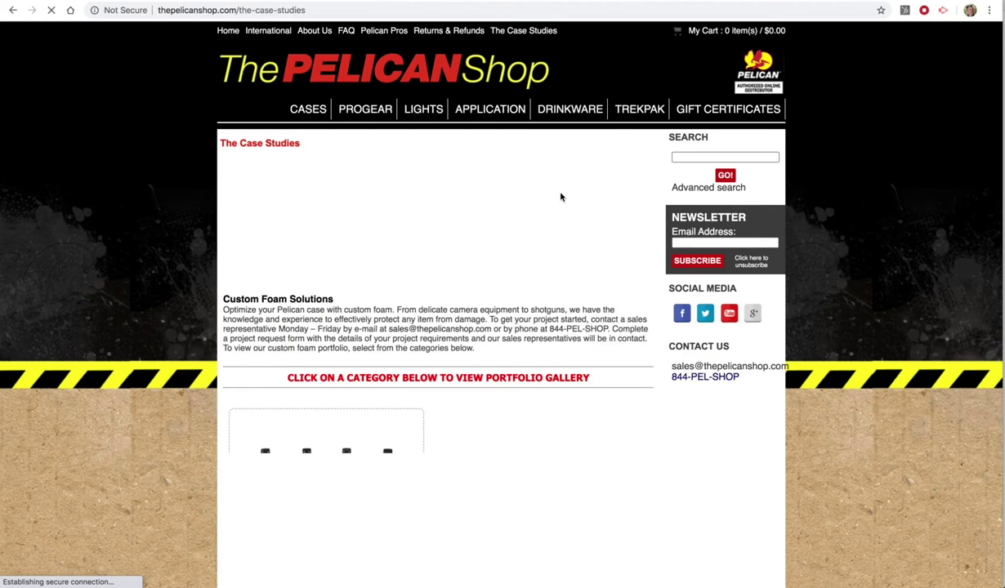
pyautogui.scroll(-4, 538, 185)
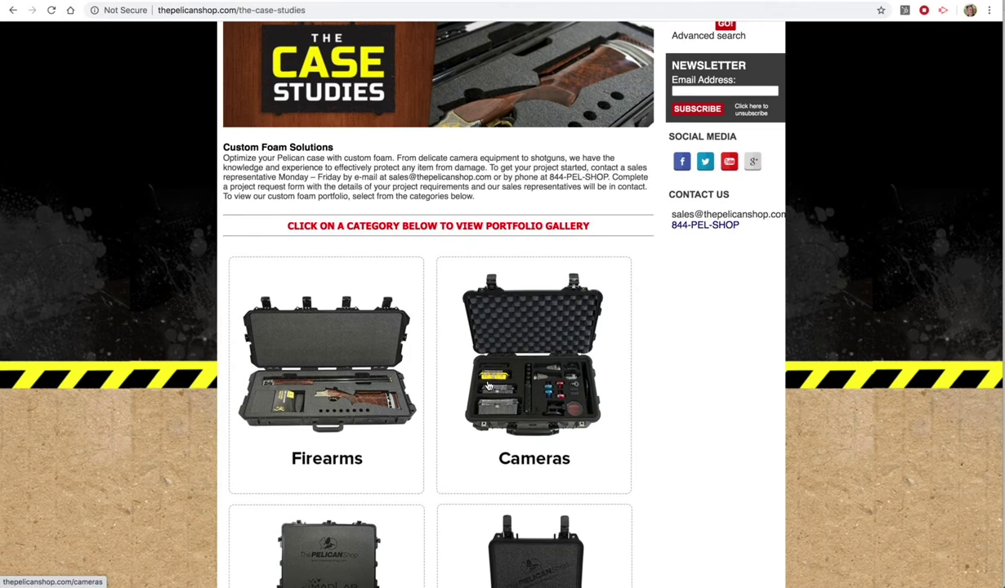
pyautogui.scroll(-4, 450, 364)
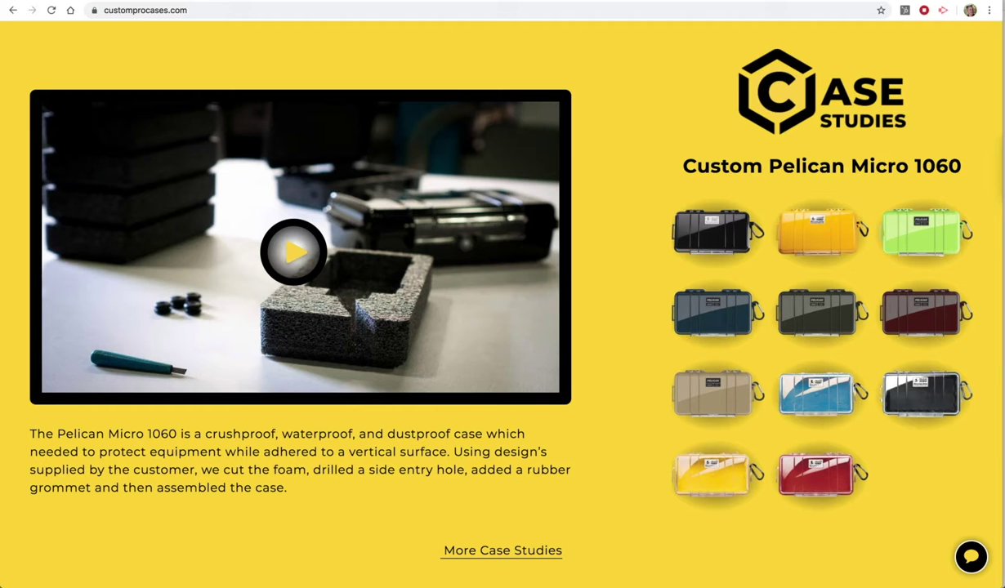
pyautogui.scroll(-2, 348, 172)
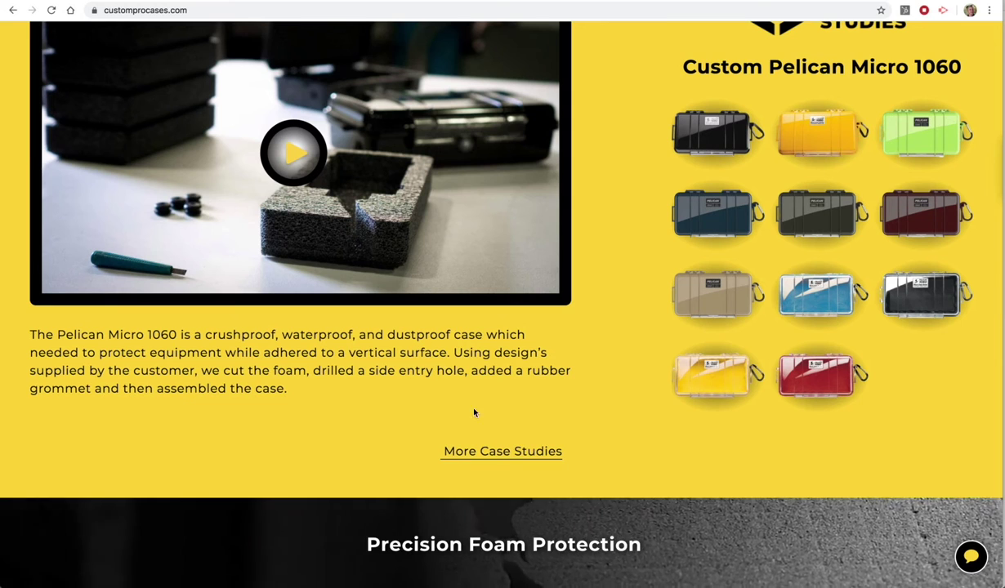
pyautogui.click(490, 453)
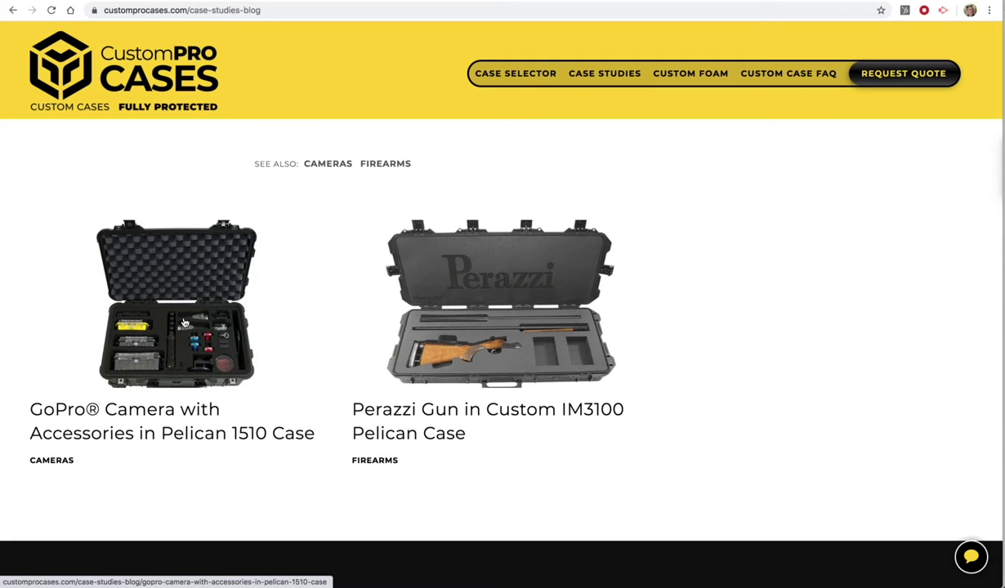
# Open the GoPro Camera 1510 project in The Pelican Shop's Cameras case studies and examine its contents, foam type and photos.
pyautogui.click(425, 1)
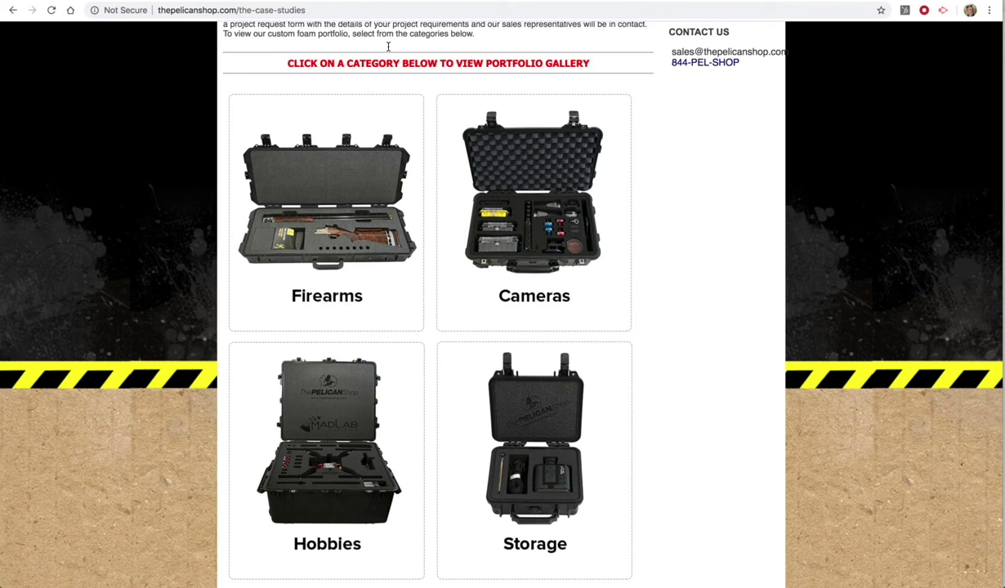
pyautogui.click(540, 235)
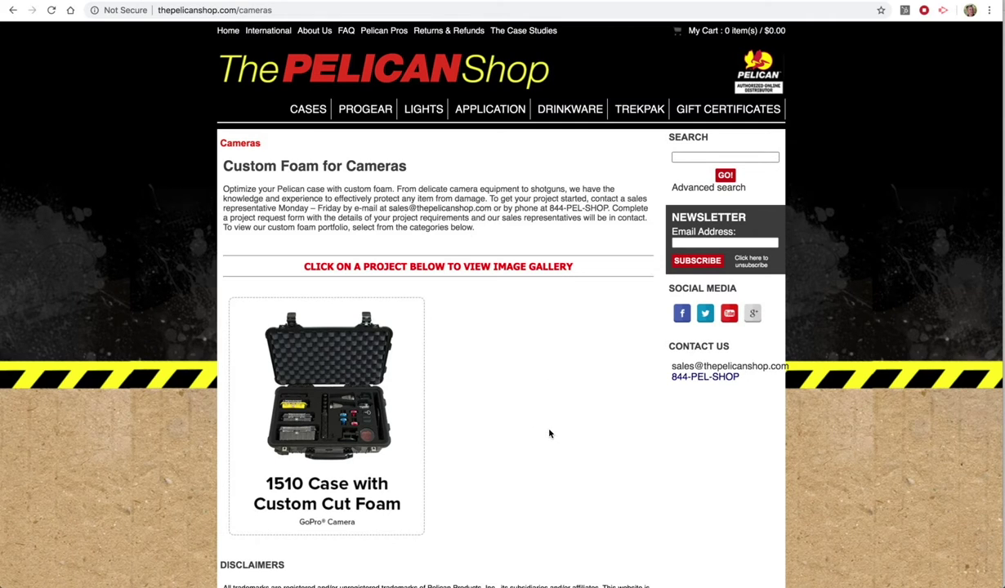
pyautogui.click(375, 423)
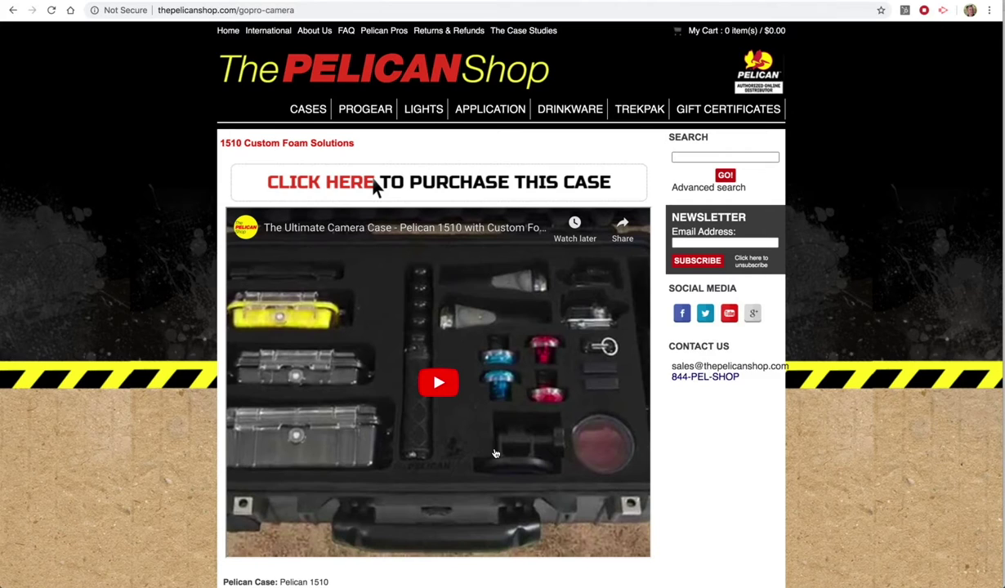
pyautogui.scroll(-1, 496, 454)
pyautogui.scroll(-6, 505, 375)
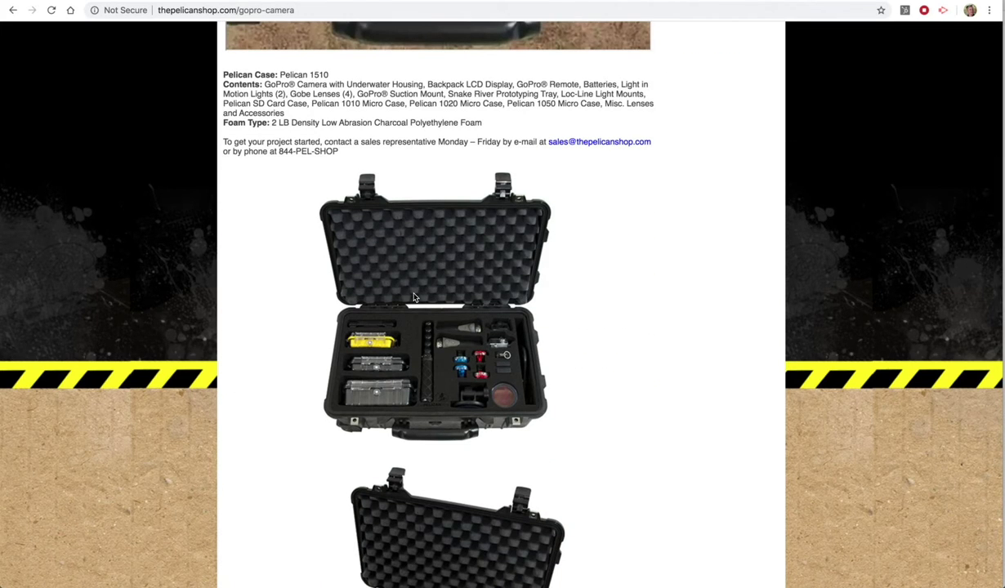
pyautogui.scroll(-4, 414, 298)
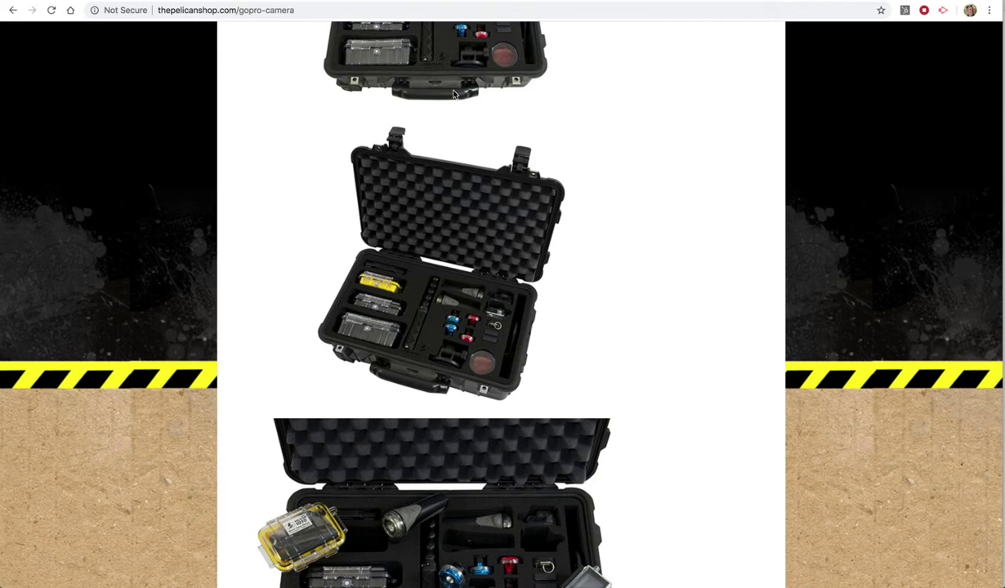
pyautogui.scroll(4, 460, 349)
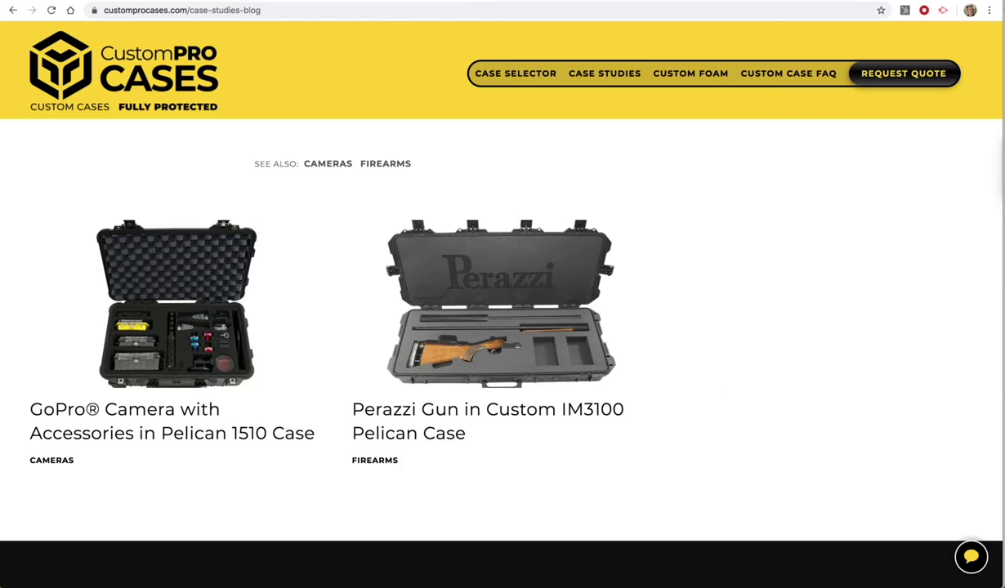
# Open the GoPro Camera in Pelican 1510 Case study on Custom Pro Cases and examine its specifications and photos.
pyautogui.click(281, 355)
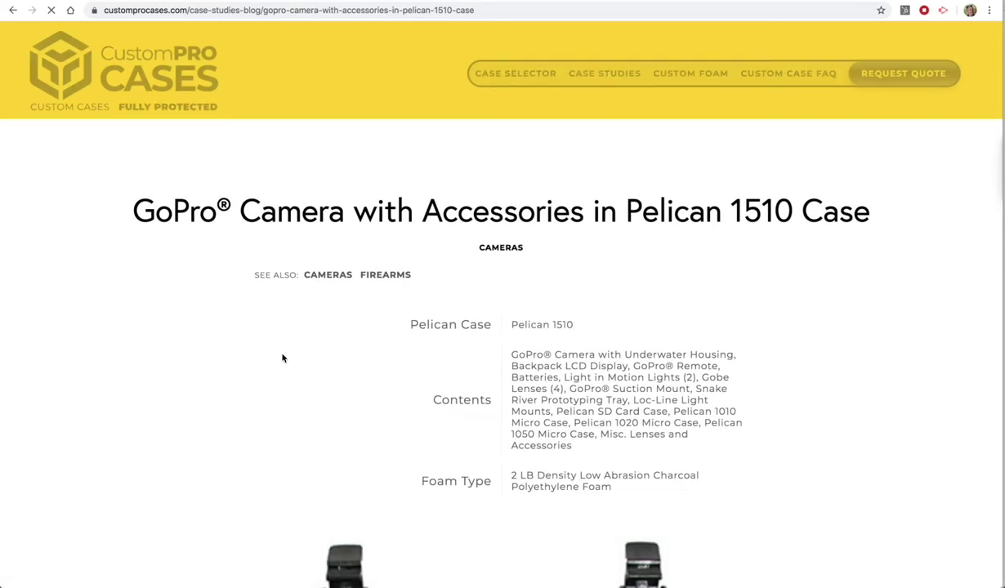
pyautogui.scroll(-2, 571, 307)
pyautogui.scroll(-4, 568, 356)
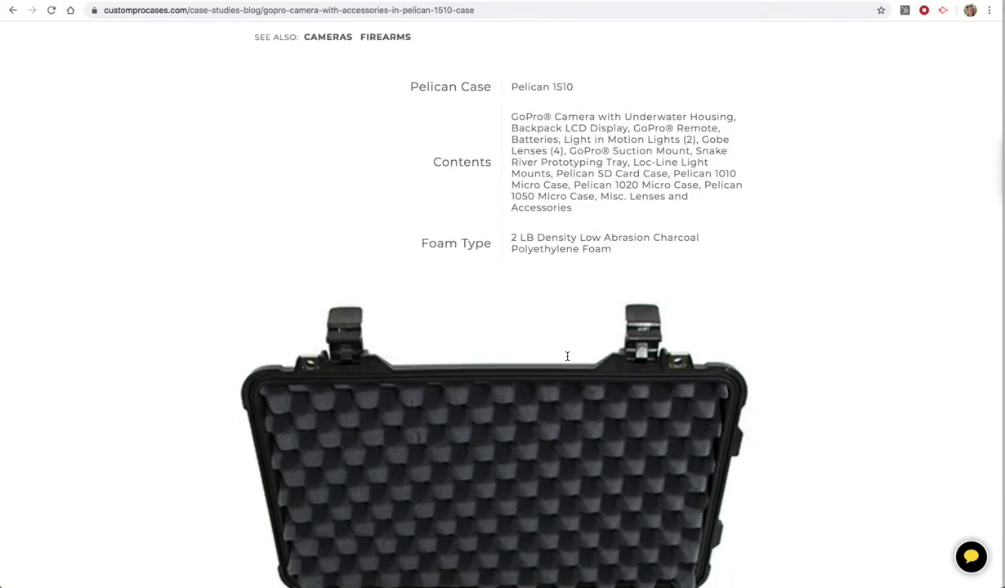
pyautogui.scroll(3, 583, 148)
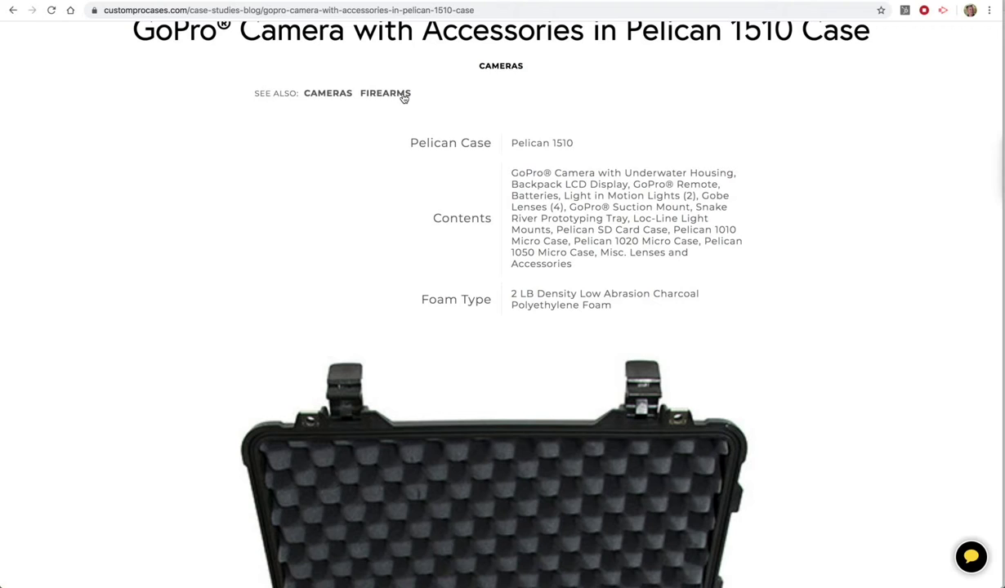
# Filter the Custom Pro Cases case studies by Firearms and open the Perazzi Gun in Custom IM3100 Pelican Case study.
pyautogui.click(370, 94)
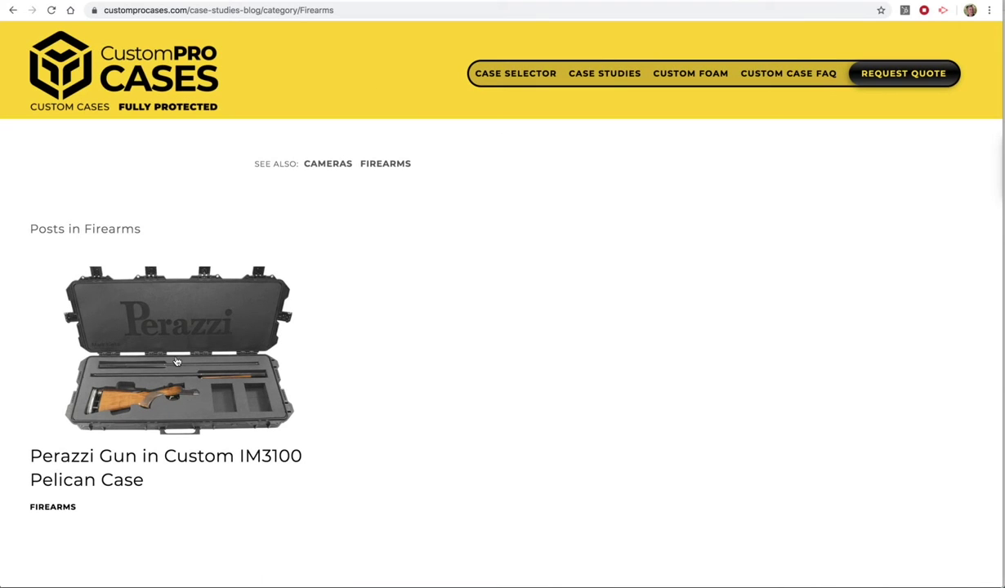
pyautogui.click(175, 359)
pyautogui.scroll(-2, 435, 444)
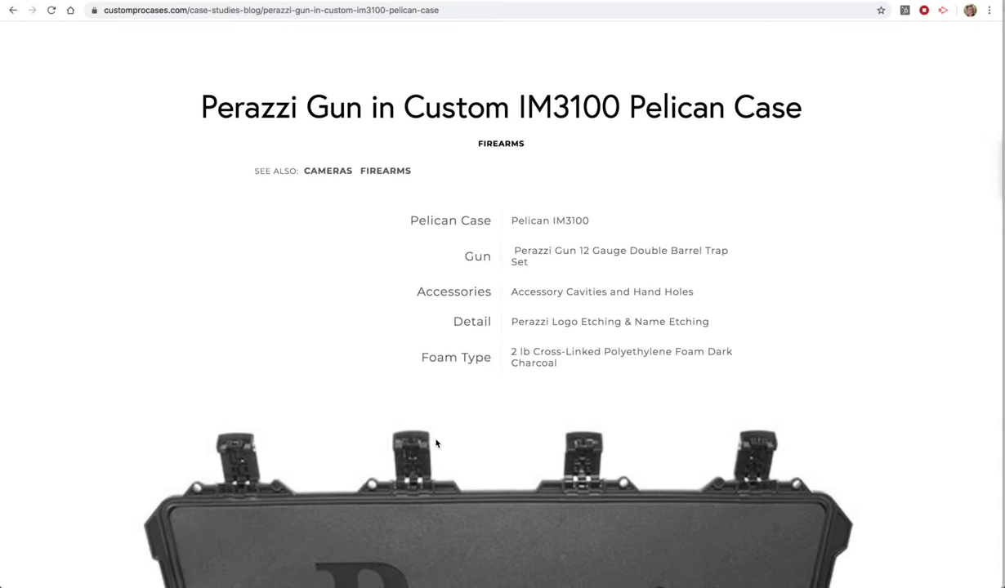
pyautogui.scroll(2, 580, 502)
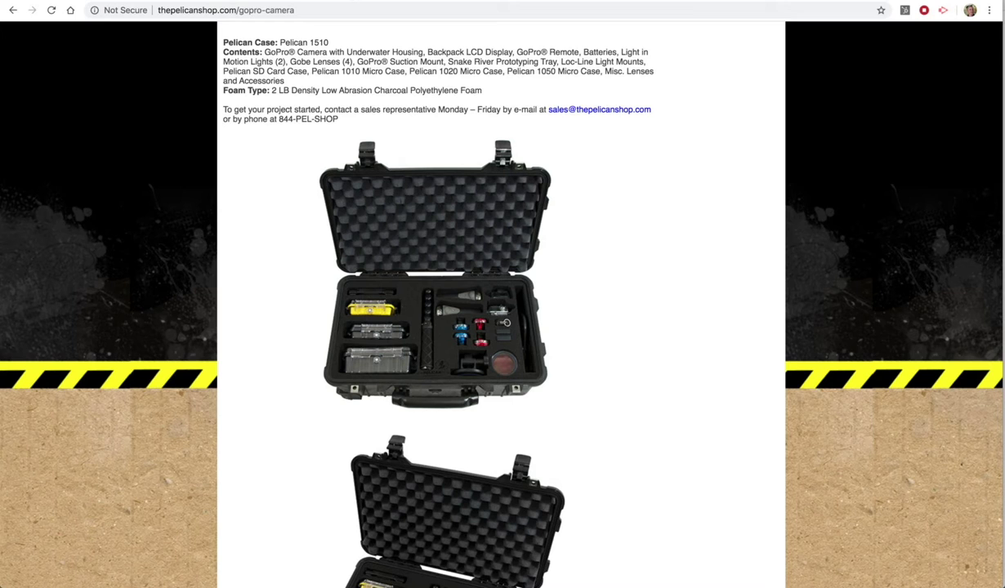
# Return to The Pelican Shop's case studies categories and open the Perazzi Gun iM3100 project under Firearms.
pyautogui.press('super+bracketleft')
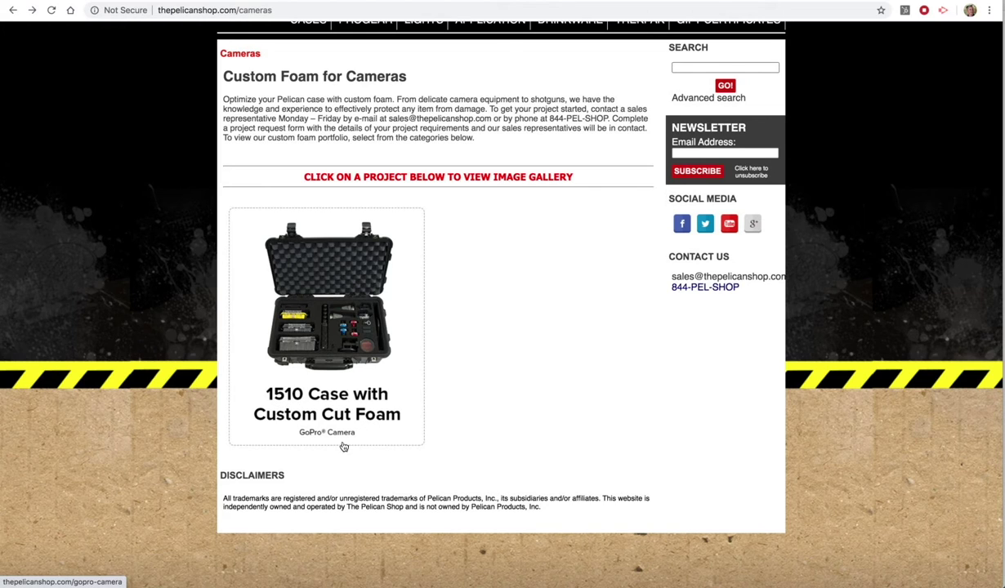
pyautogui.click(313, 434)
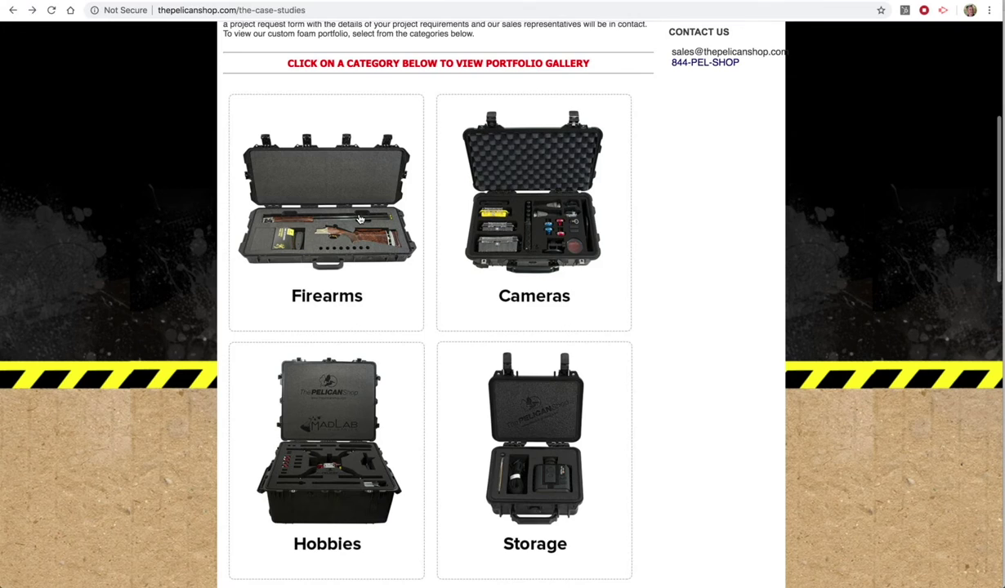
pyautogui.click(347, 214)
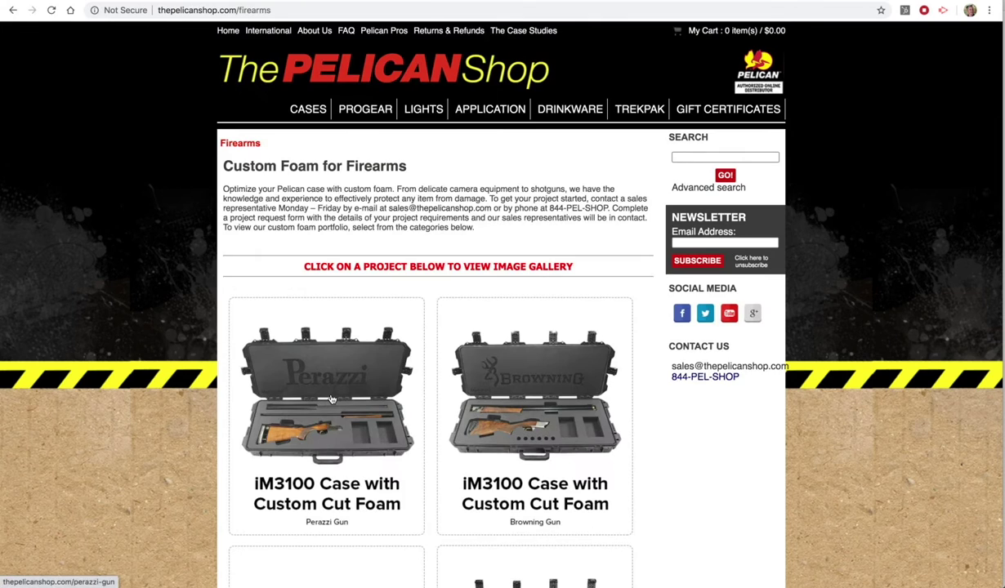
pyautogui.click(331, 398)
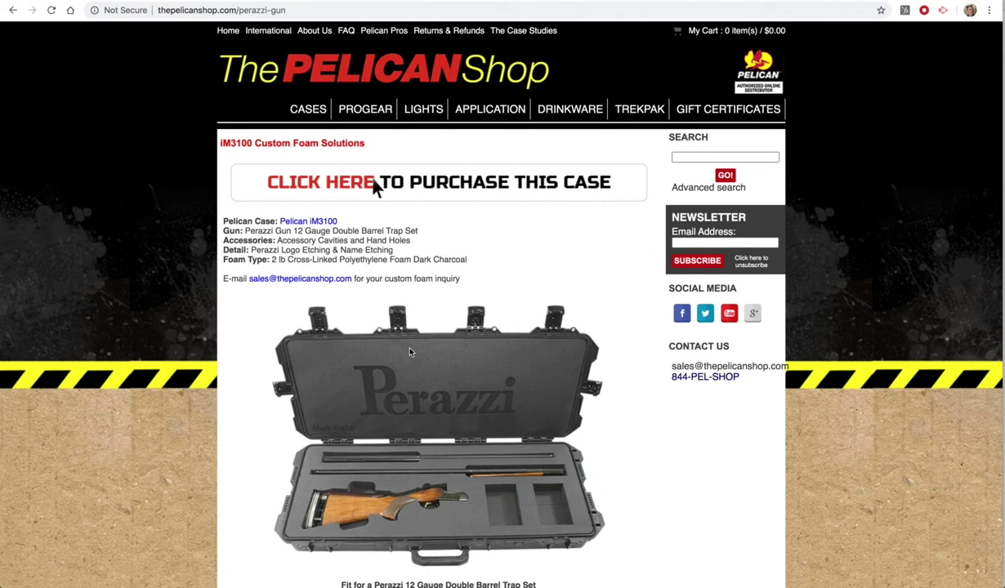
# Look through the Perazzi Gun project's photos on The Pelican Shop and return to the Firearms project list.
pyautogui.scroll(-6, 410, 352)
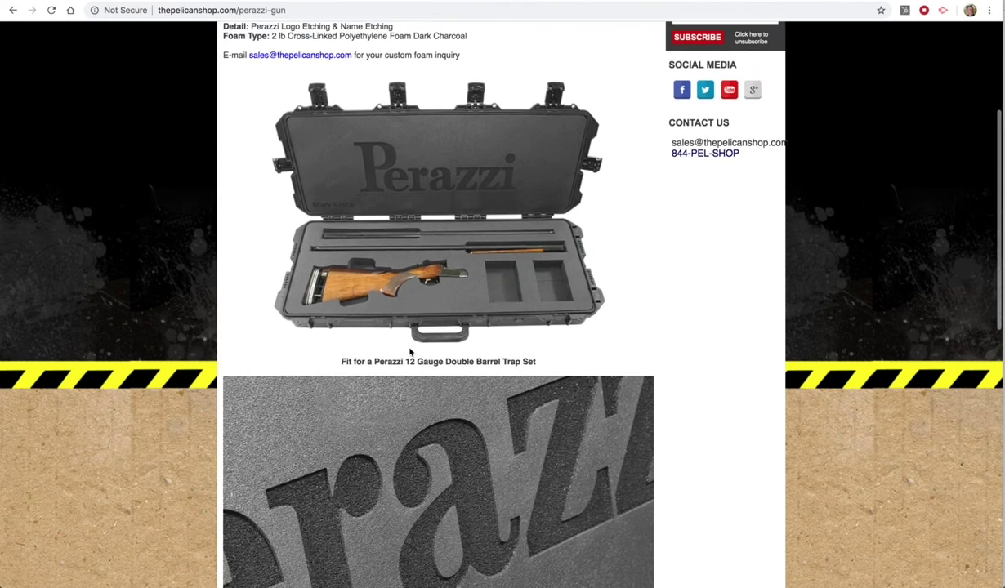
pyautogui.scroll(-5, 410, 352)
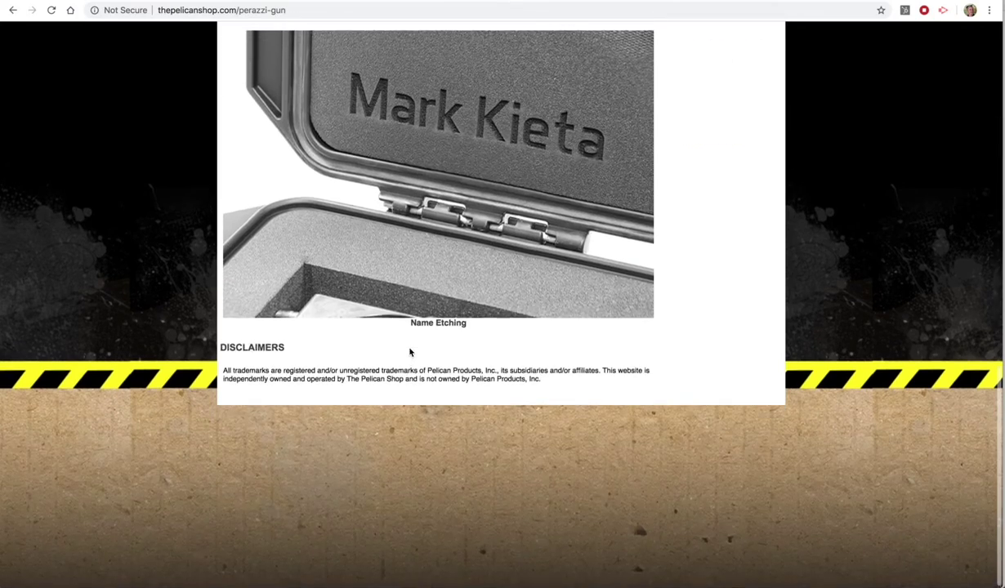
pyautogui.scroll(15, 410, 353)
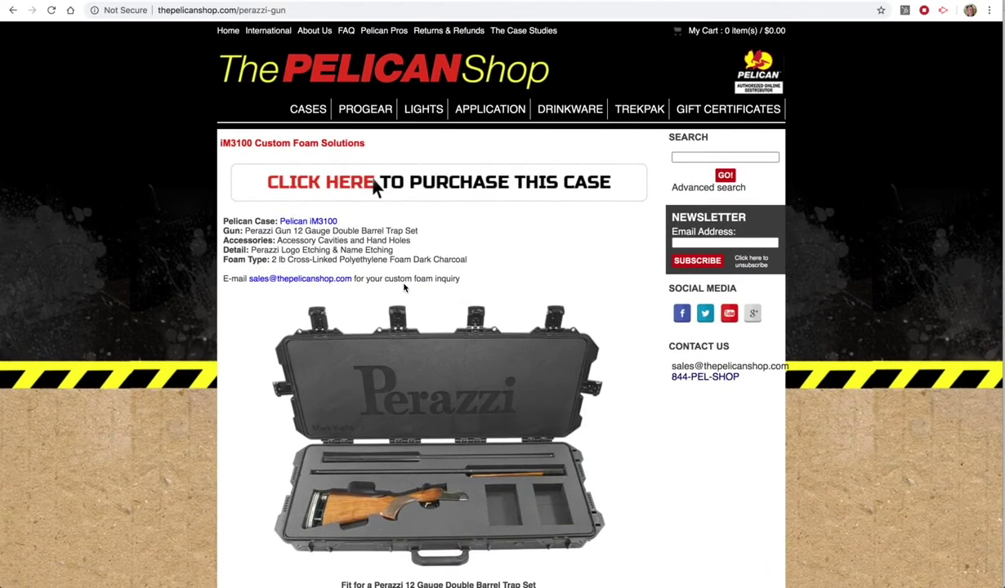
pyautogui.hscroll(-5, 404, 287)
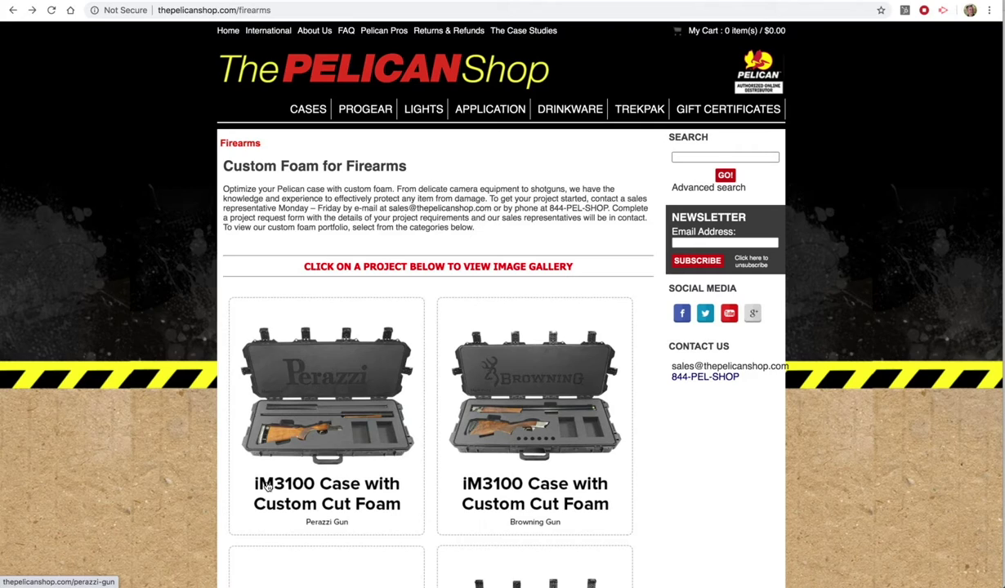
pyautogui.click(319, 505)
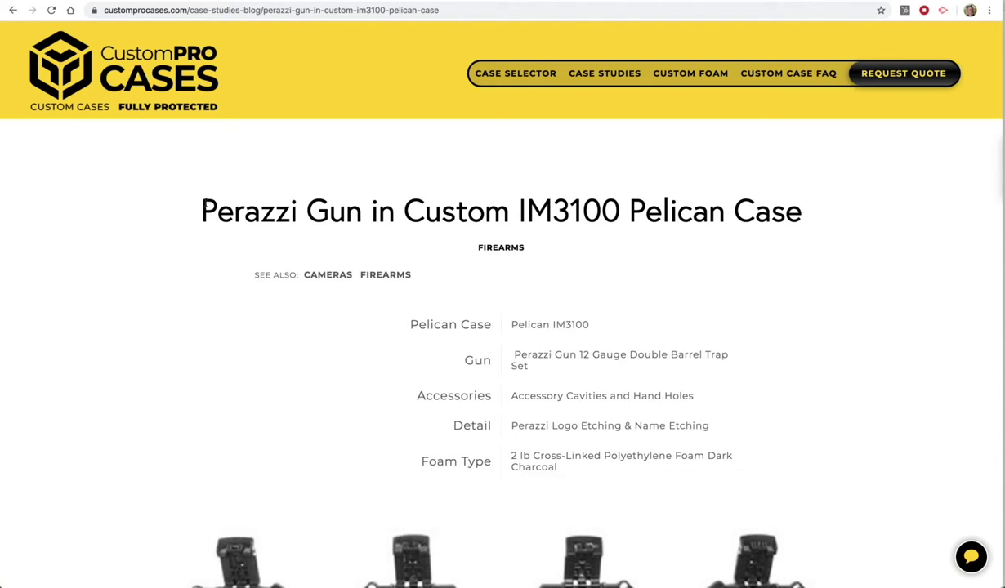
# On Custom Pro Cases, highlight "Perazzi Gun" and "IM3100" in the case study title, and examine the page's specifications and photos.
pyautogui.moveTo(201, 208); pyautogui.dragTo(364, 213)
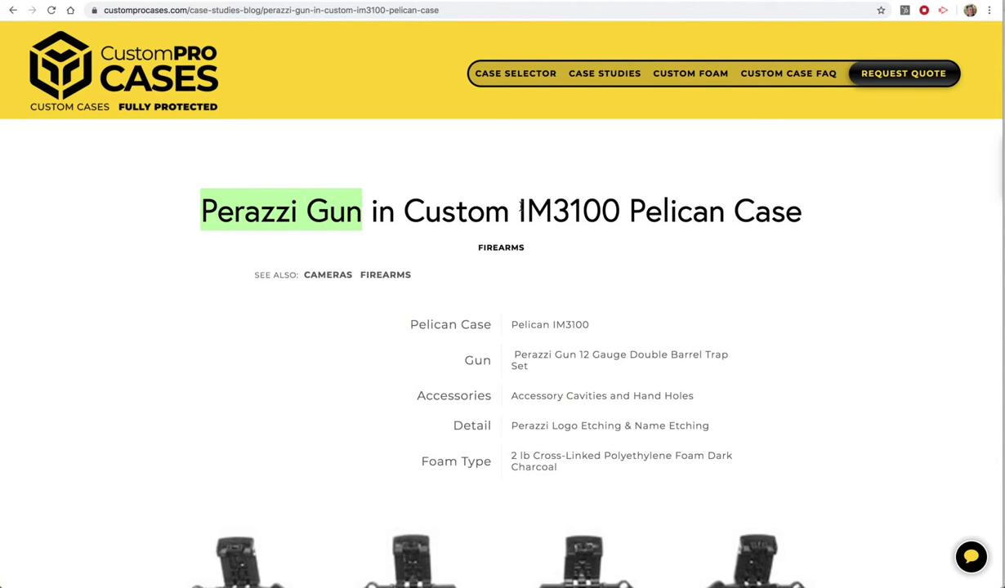
pyautogui.moveTo(520, 210); pyautogui.dragTo(612, 213)
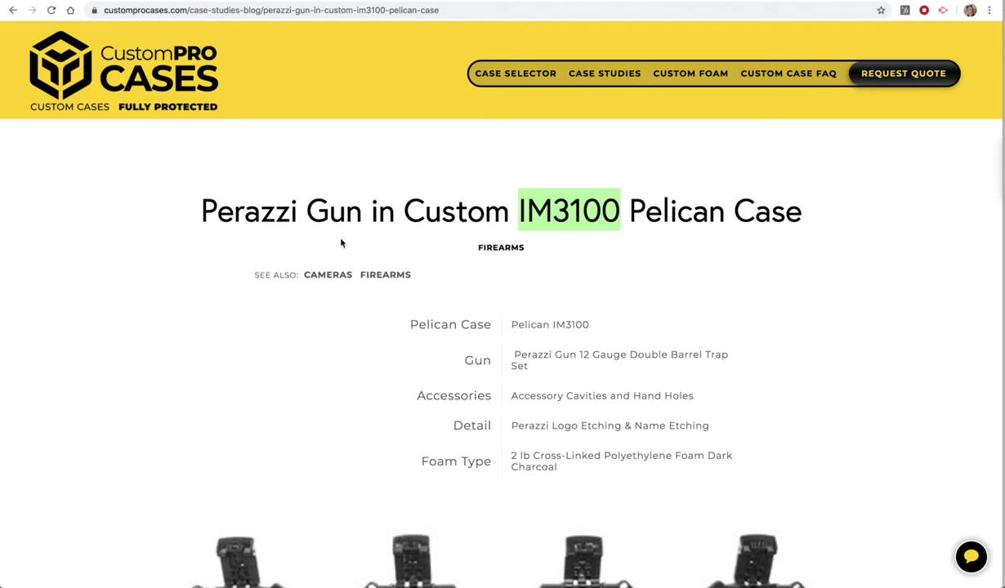
pyautogui.scroll(-10, 595, 321)
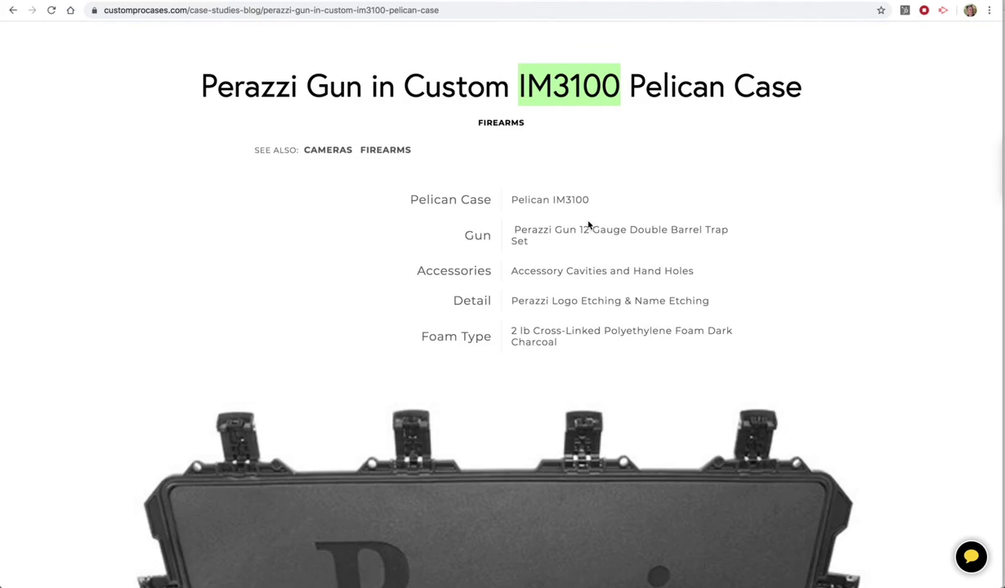
pyautogui.scroll(-12, 595, 322)
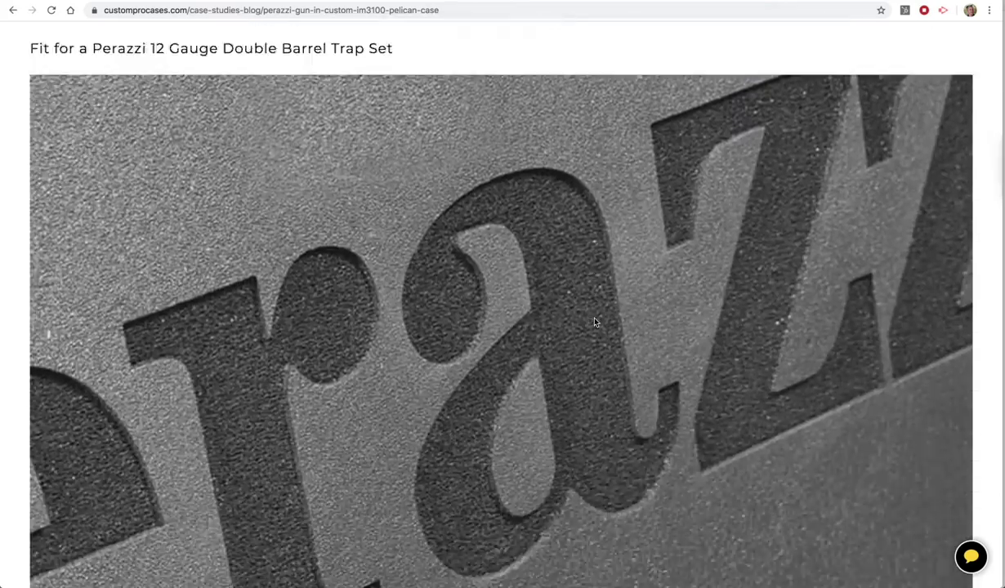
pyautogui.scroll(15, 555, 184)
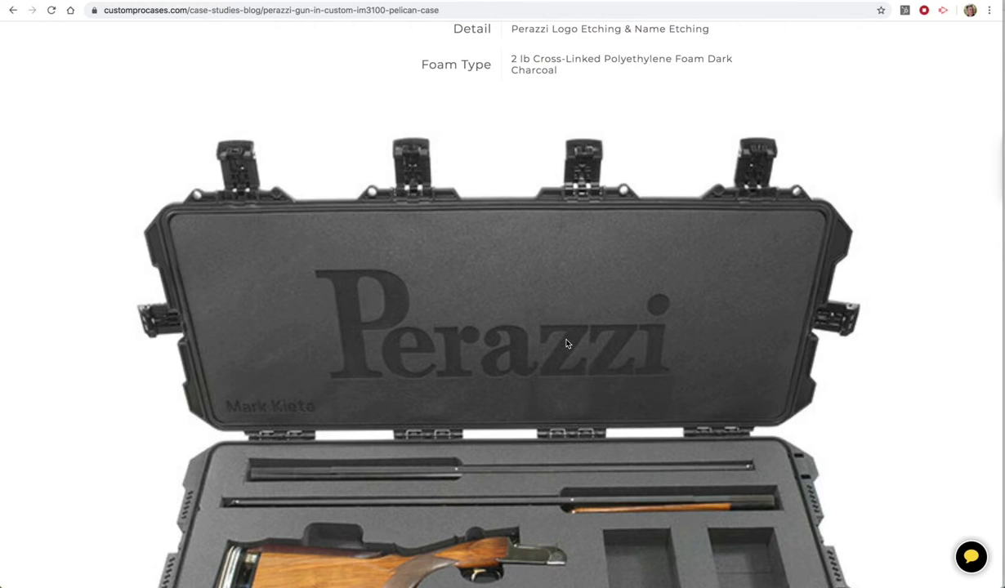
# Switch to the Squarespace editor in Safari, open the Case Studies Blog page and open the Perazzi Gun post for editing.
pyautogui.press('super+Tab')
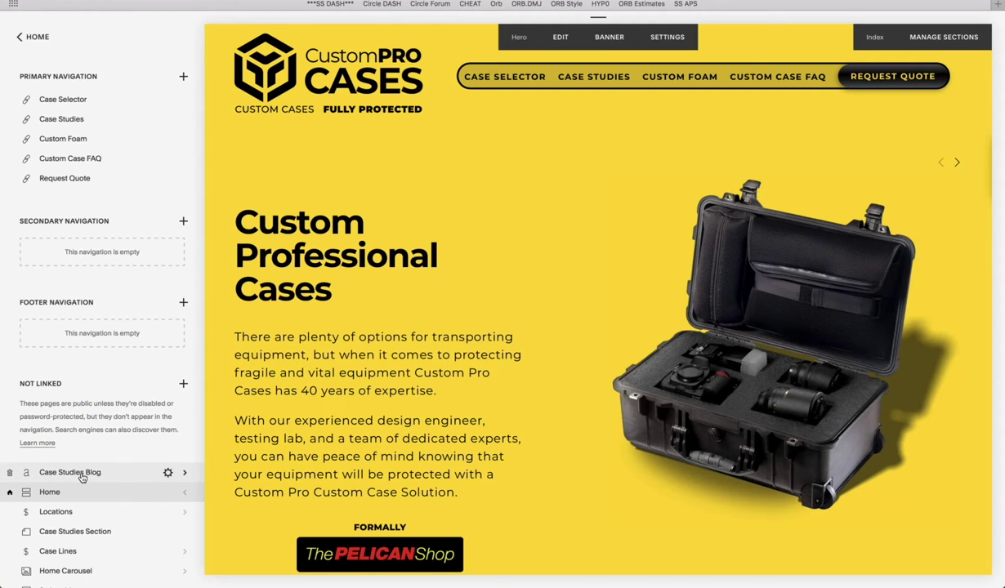
pyautogui.click(70, 473)
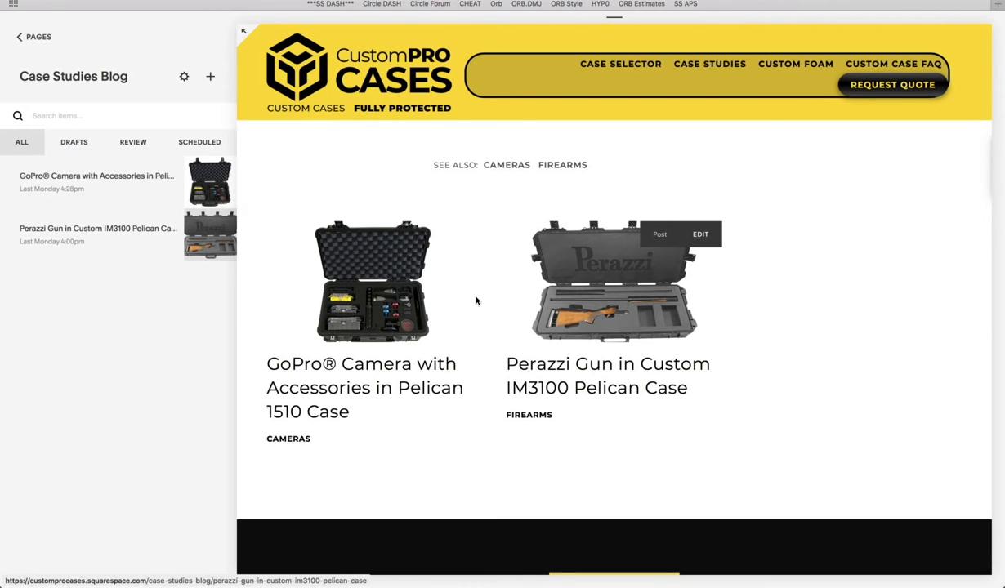
pyautogui.moveTo(214, 159)
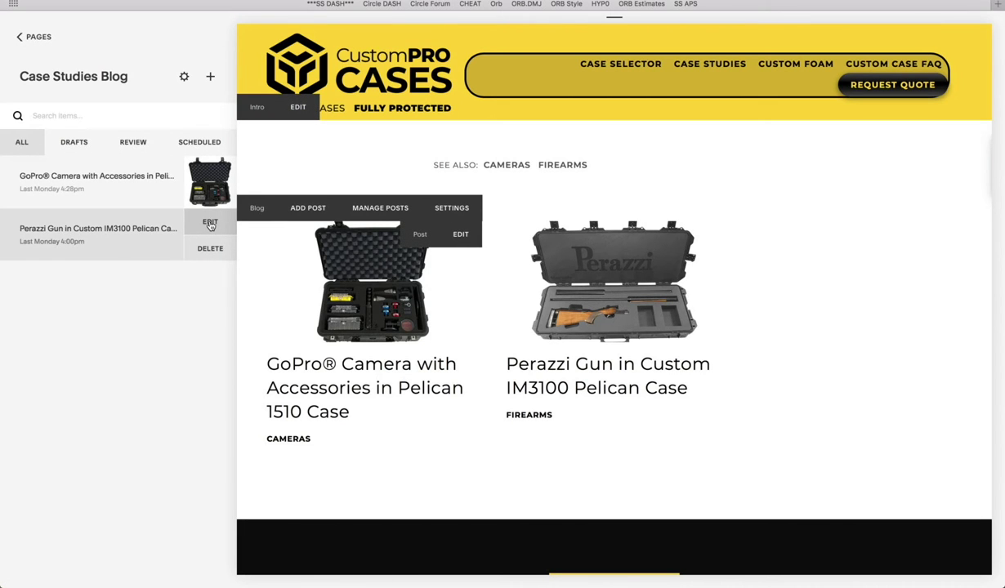
pyautogui.click(210, 224)
# Return to The Pelican Shop in Chrome, go back from Firearms to the case study categories and open Hobbies.
pyautogui.press('super+Tab')
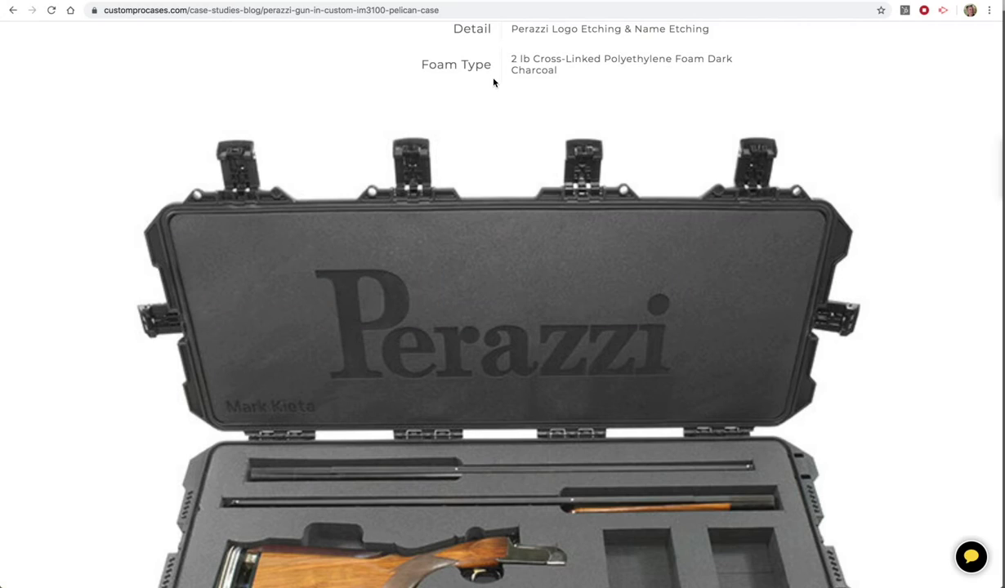
pyautogui.press('super+Left')
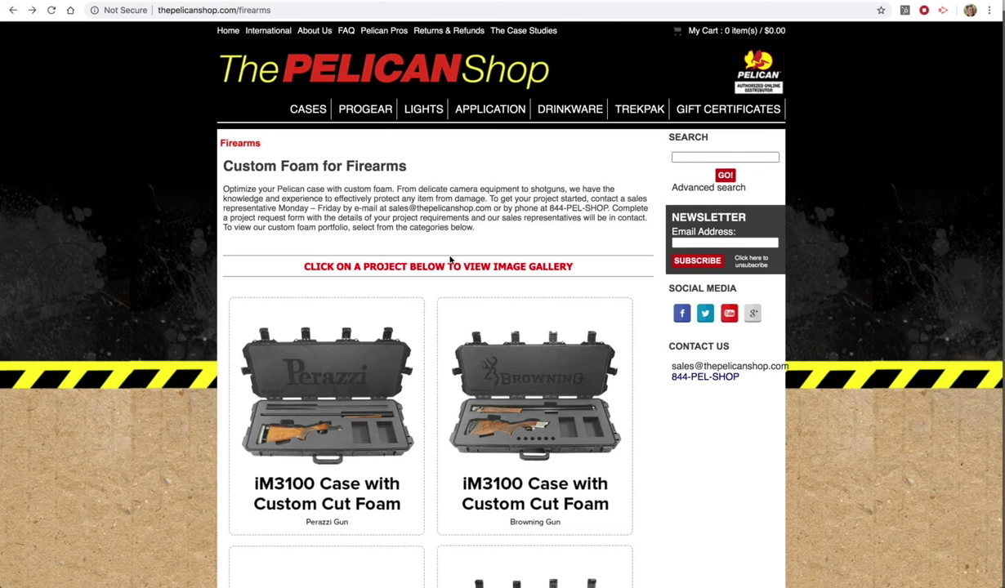
pyautogui.scroll(-3, 451, 260)
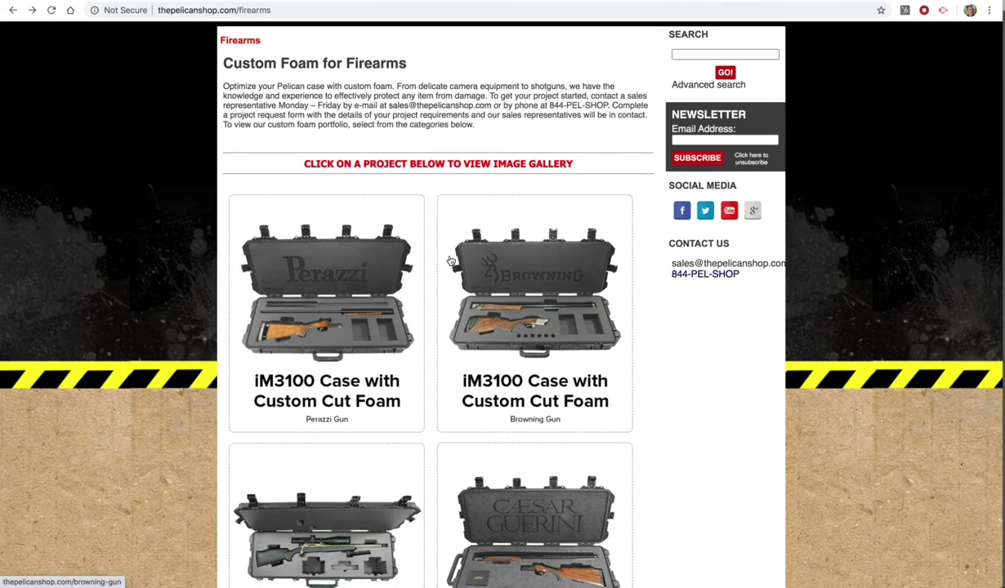
pyautogui.scroll(3, 450, 261)
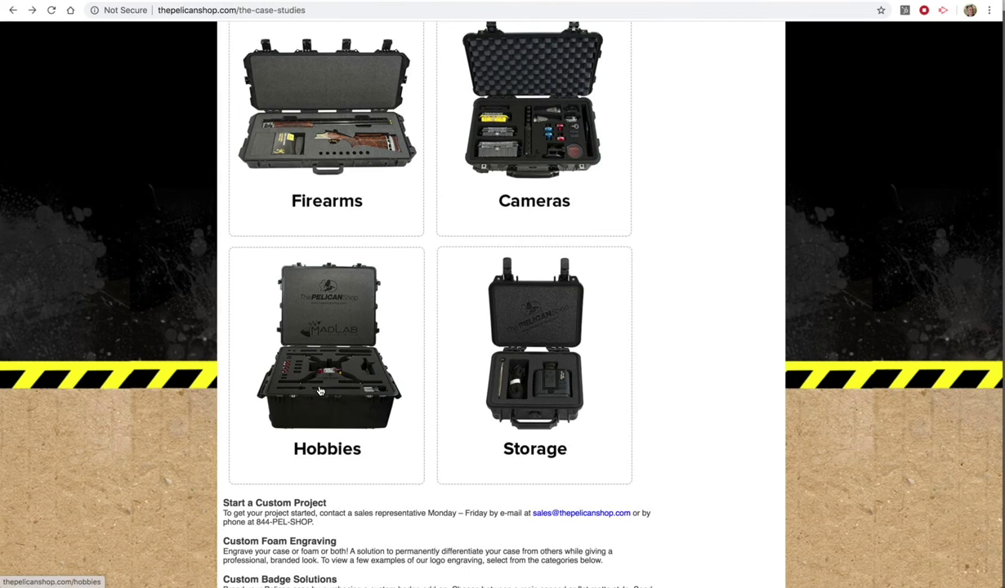
pyautogui.click(320, 390)
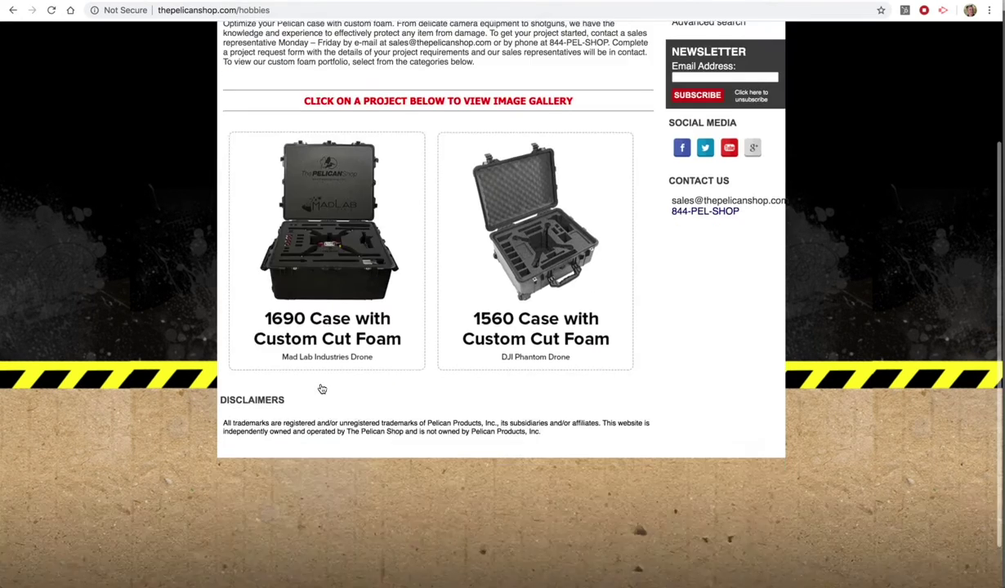
pyautogui.scroll(3, 322, 389)
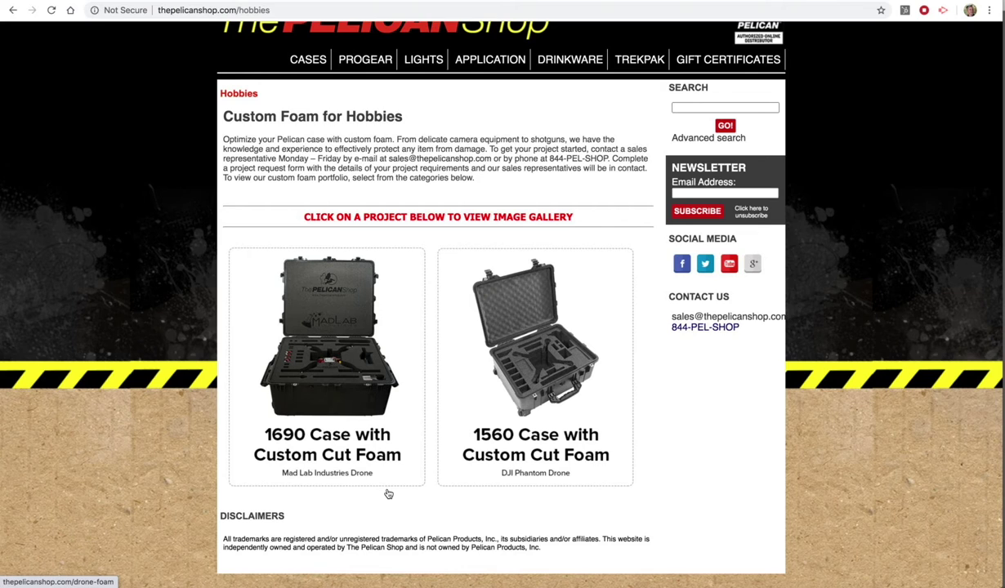
# Switch to Finder and create a folder named Hobbie inside the Case Studies folder of customprocases.com images.
pyautogui.press('super+Tab')
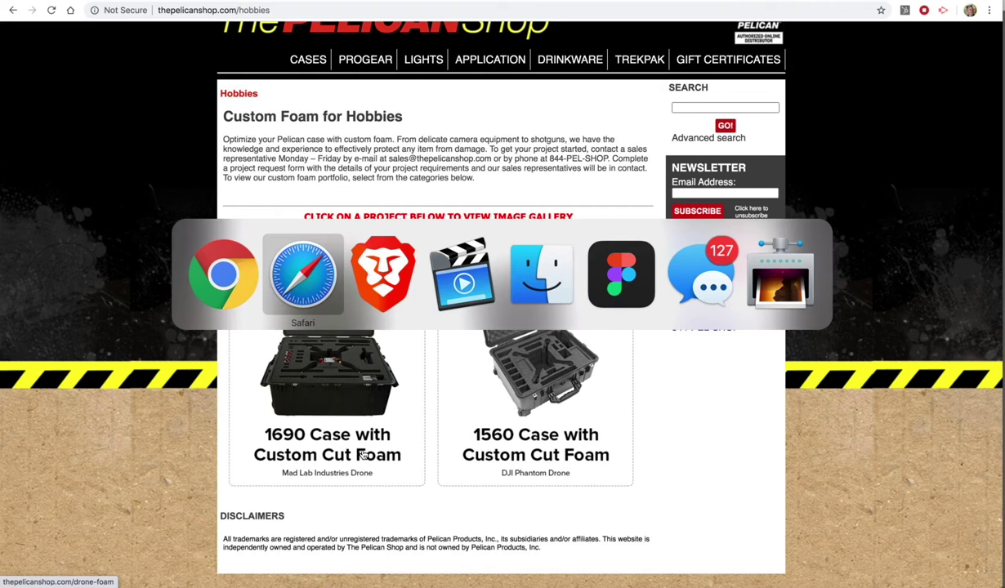
pyautogui.press('super+Tab')
pyautogui.press('super+Tab')
pyautogui.press('super+Tab')
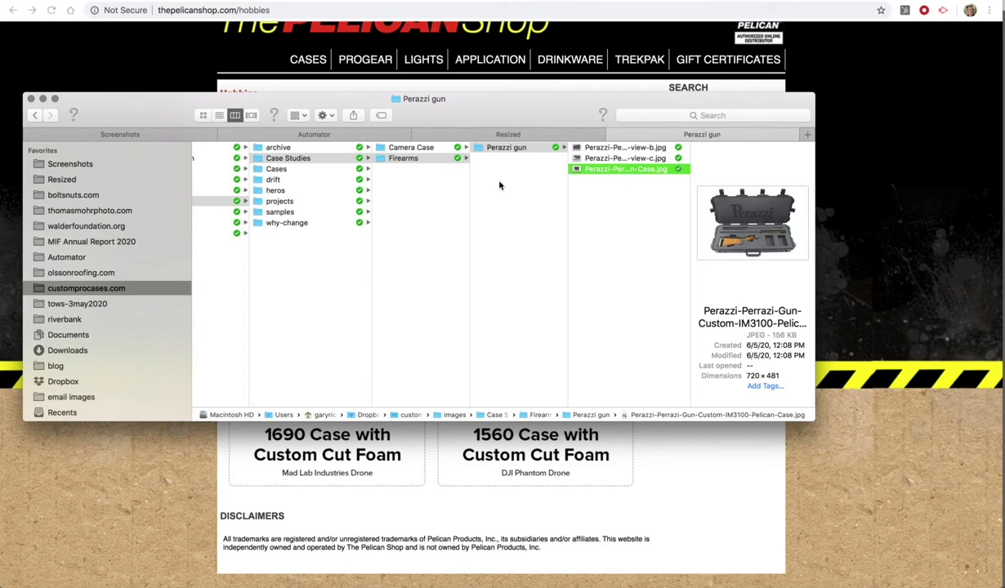
pyautogui.click(404, 181)
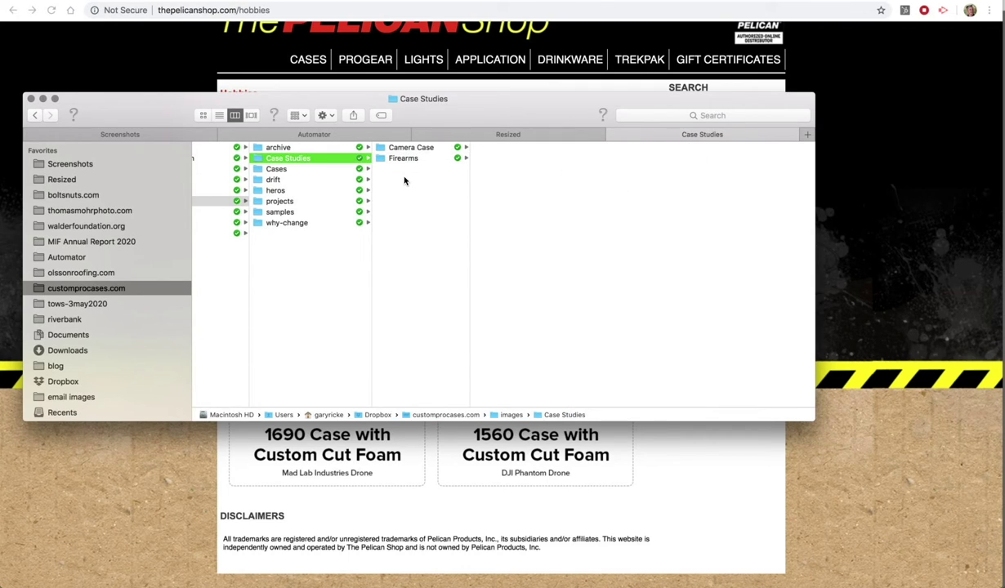
pyautogui.rightClick(404, 181)
pyautogui.click(413, 184)
pyautogui.write('Hobbiew')
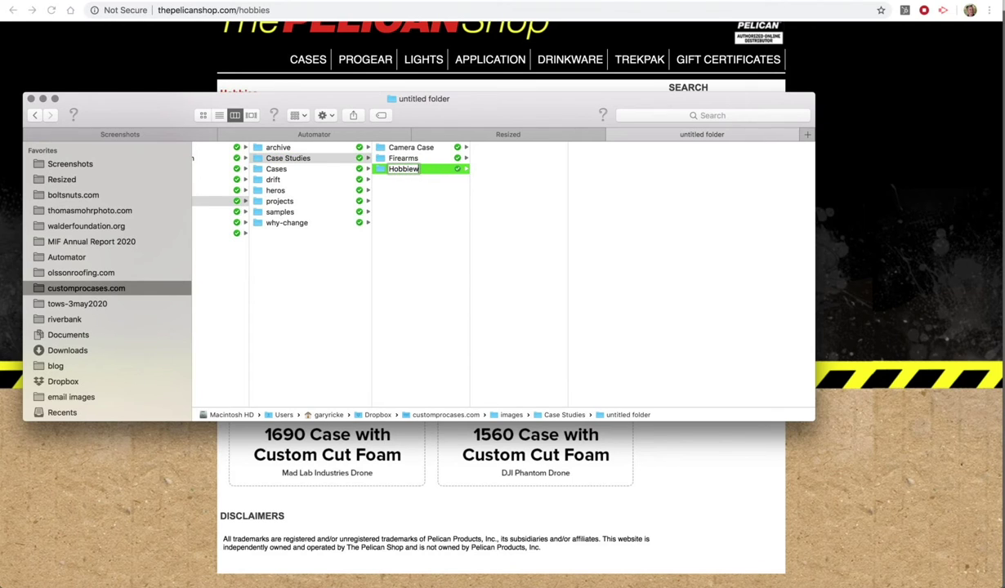
pyautogui.press('Return')
# Check the project name on the Hobbies page and create a Mad Lab subfolder inside the Hobbie folder.
pyautogui.press('super+Tab')
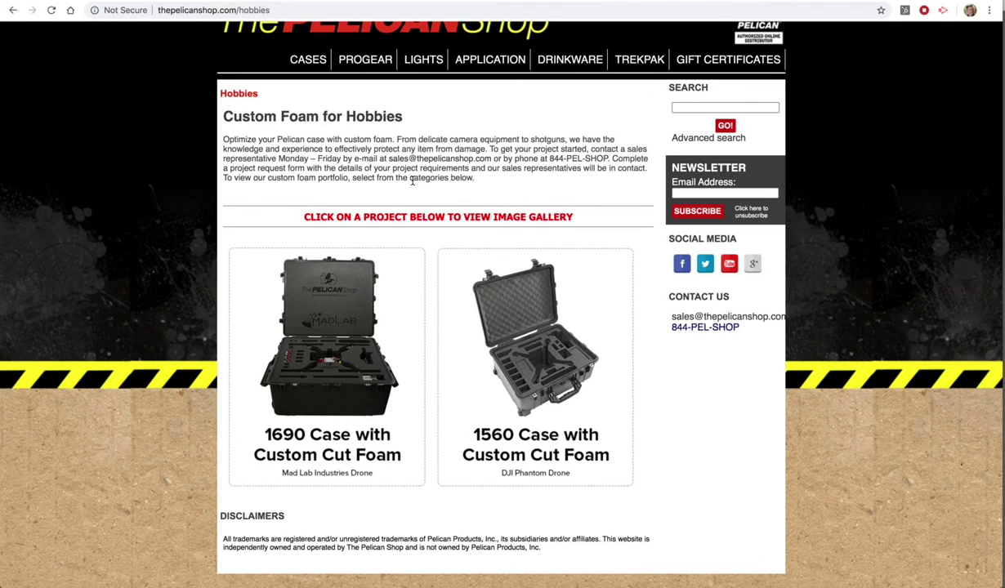
pyautogui.press('super+Tab')
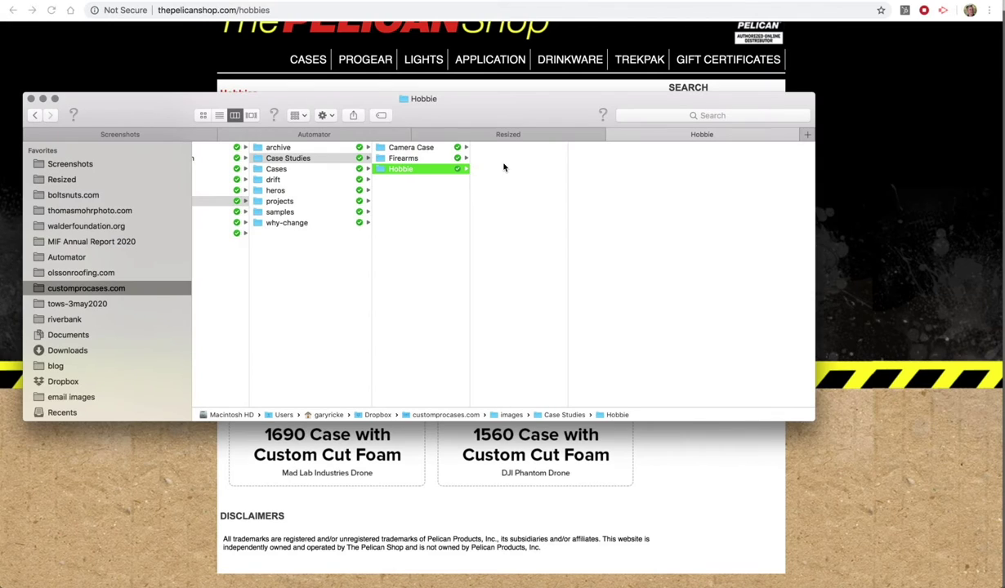
pyautogui.write('ab')
pyautogui.press('Return')
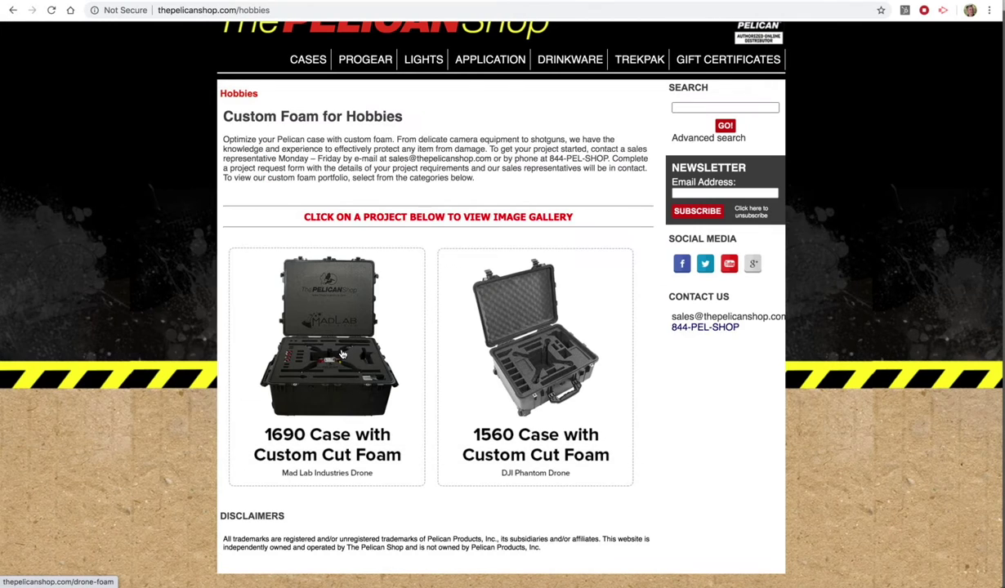
# Open the Mad Lab Industries Drone project on The Pelican Shop and look through its photos and specifications.
pyautogui.click(340, 355)
pyautogui.scroll(-10, 340, 355)
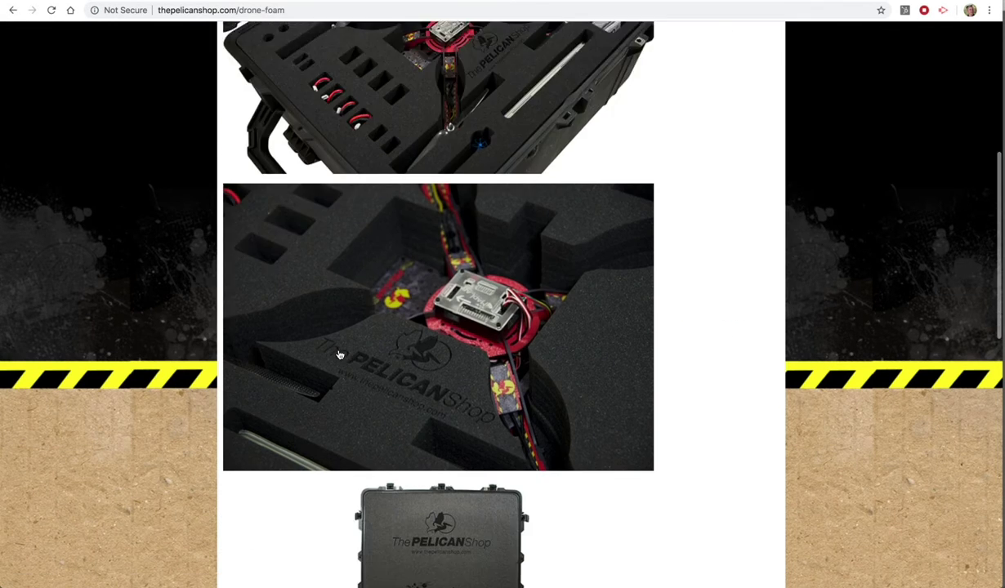
pyautogui.scroll(-8, 340, 356)
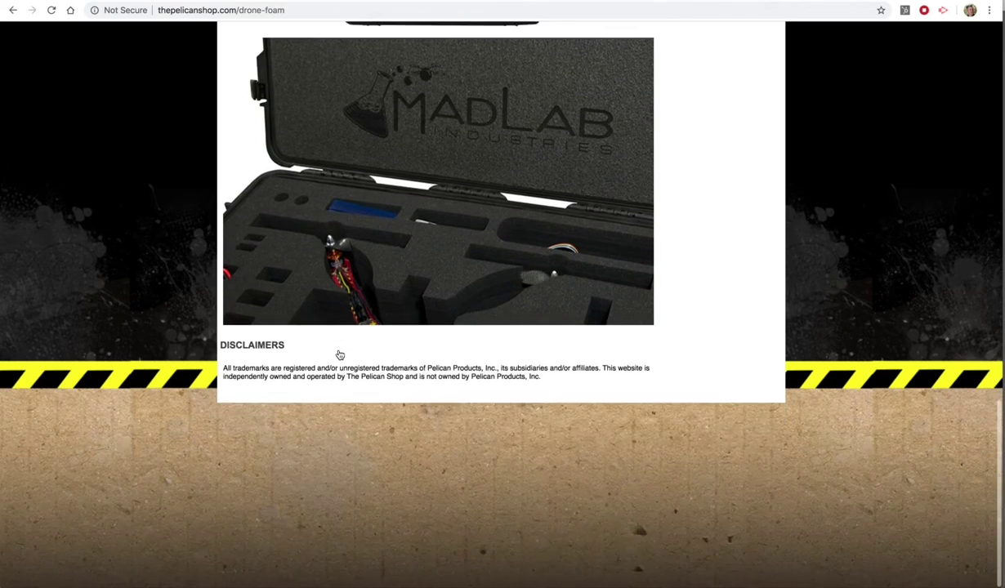
pyautogui.scroll(4, 340, 355)
pyautogui.scroll(15, 340, 355)
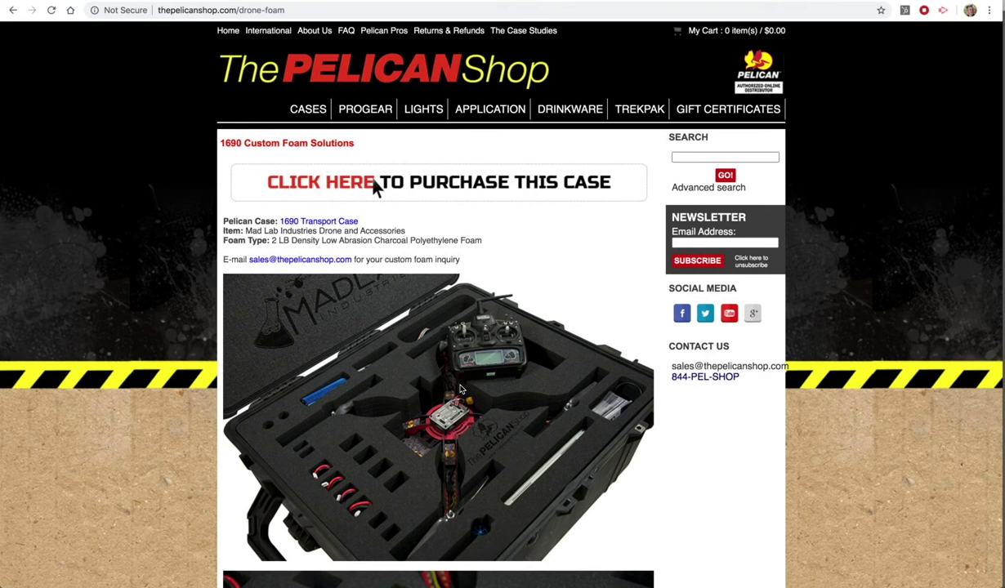
# Try to save the first drone photo as drone_1.jpg in the Mad Lab folder under customprocases.com > images > Case Studies > Hobbie.
pyautogui.scroll(-3, 460, 390)
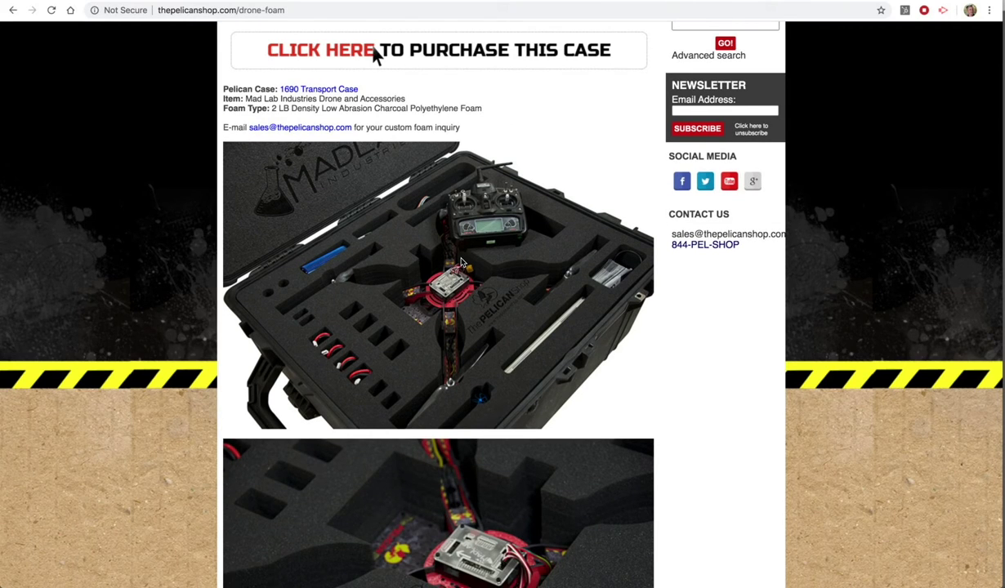
pyautogui.rightClick(472, 298)
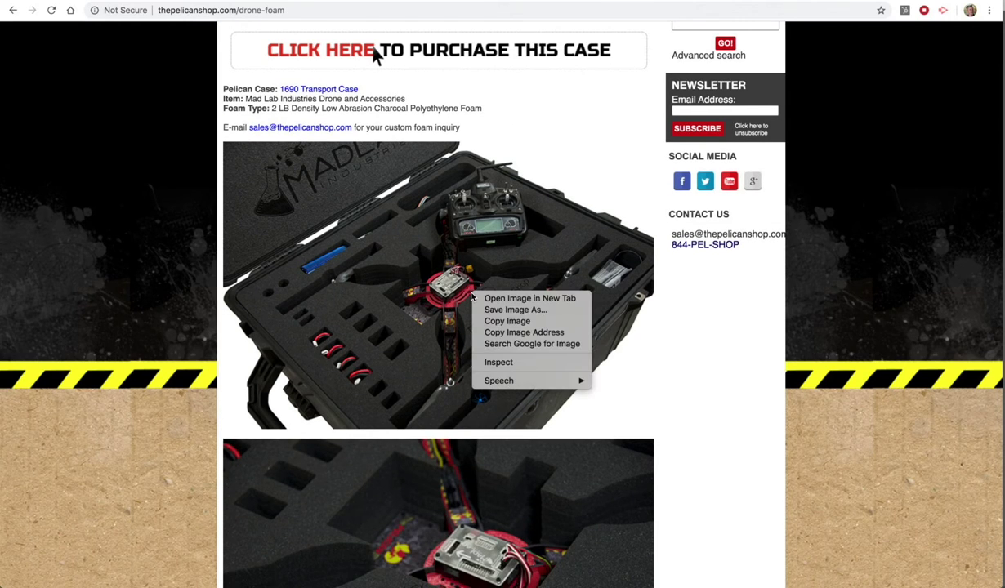
pyautogui.click(478, 304)
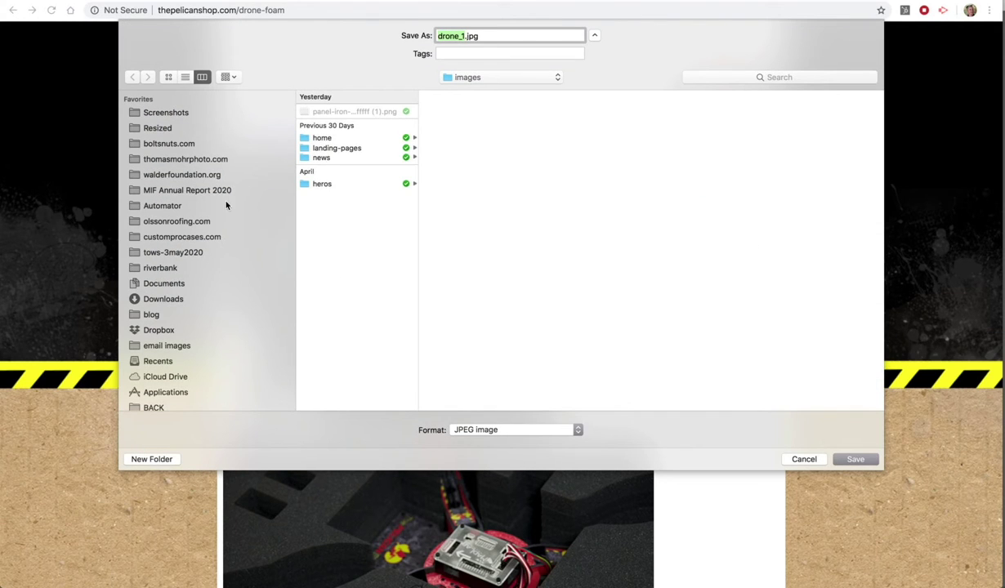
pyautogui.click(202, 238)
pyautogui.click(325, 254)
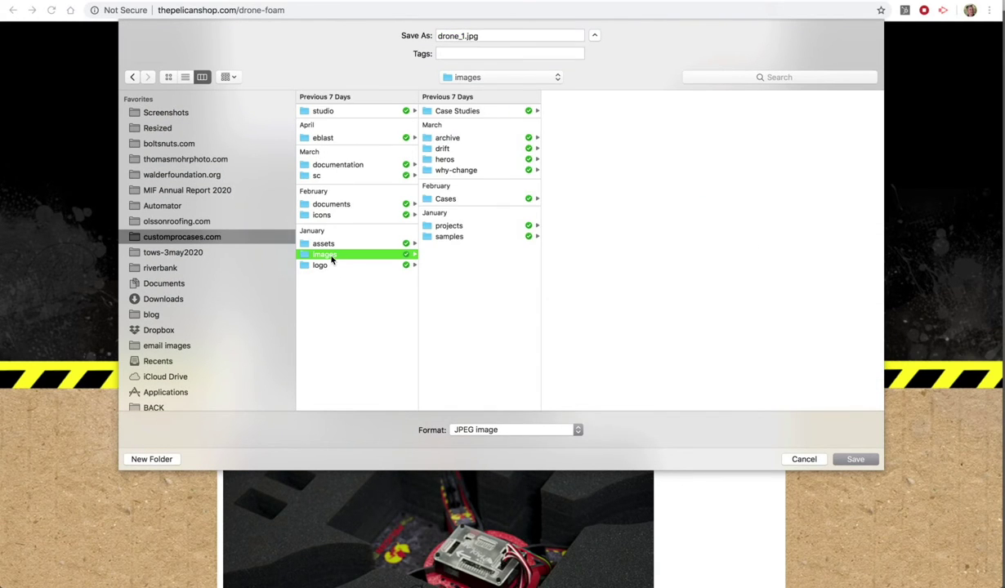
pyautogui.click(459, 111)
pyautogui.click(575, 112)
pyautogui.click(695, 111)
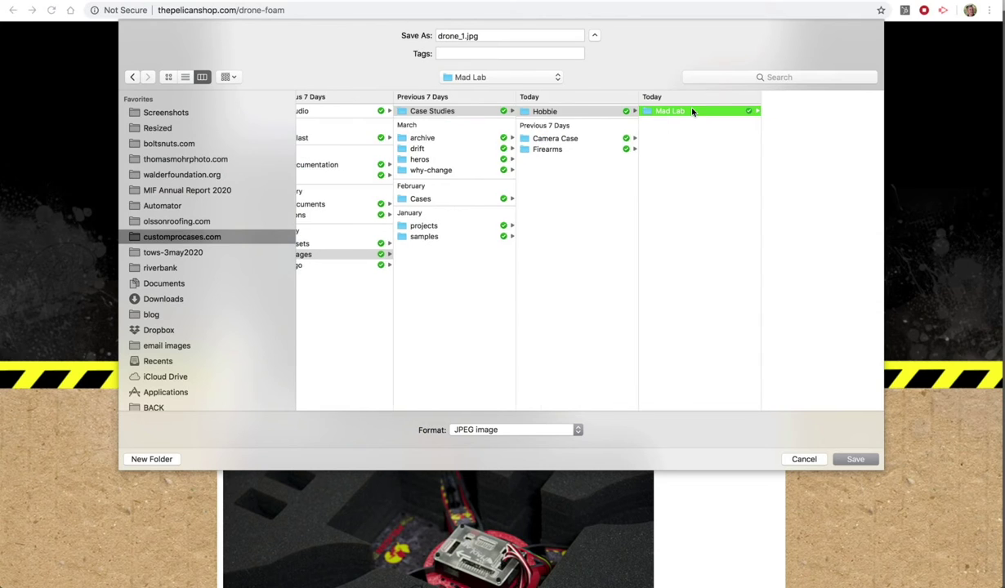
pyautogui.click(855, 459)
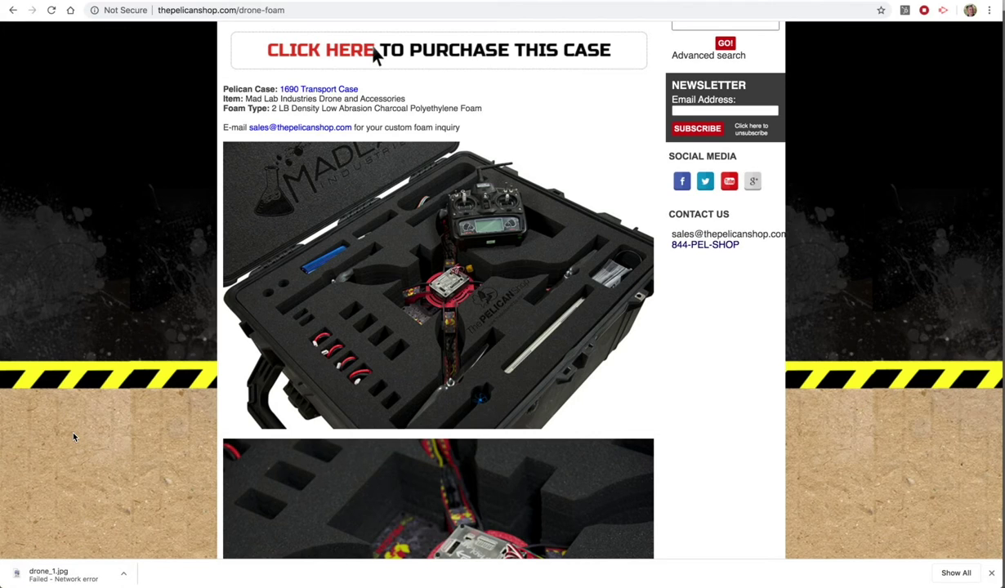
# Open the first drone photo in its own browser tab and copy its web address.
pyautogui.rightClick(415, 287)
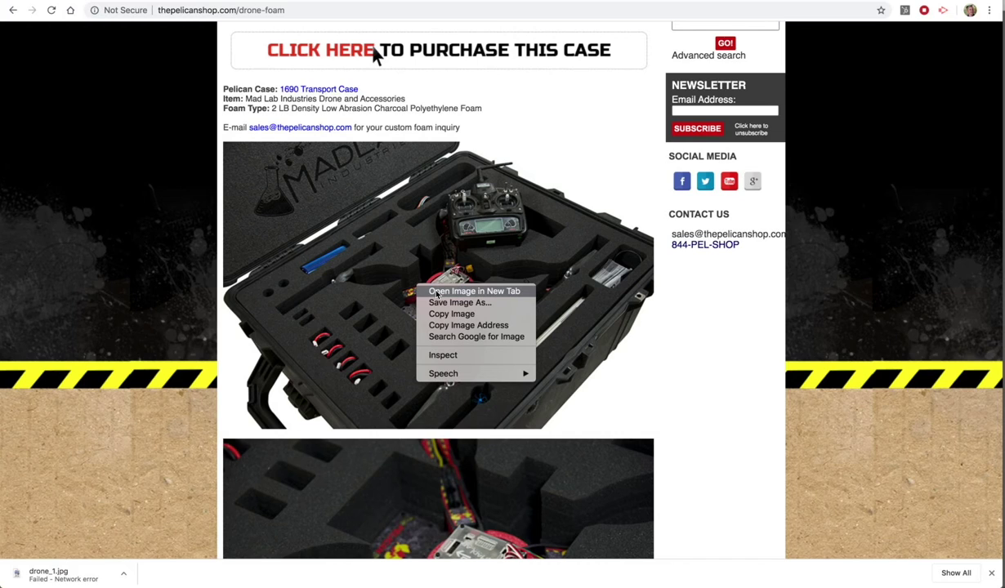
pyautogui.click(437, 293)
pyautogui.click(358, 0)
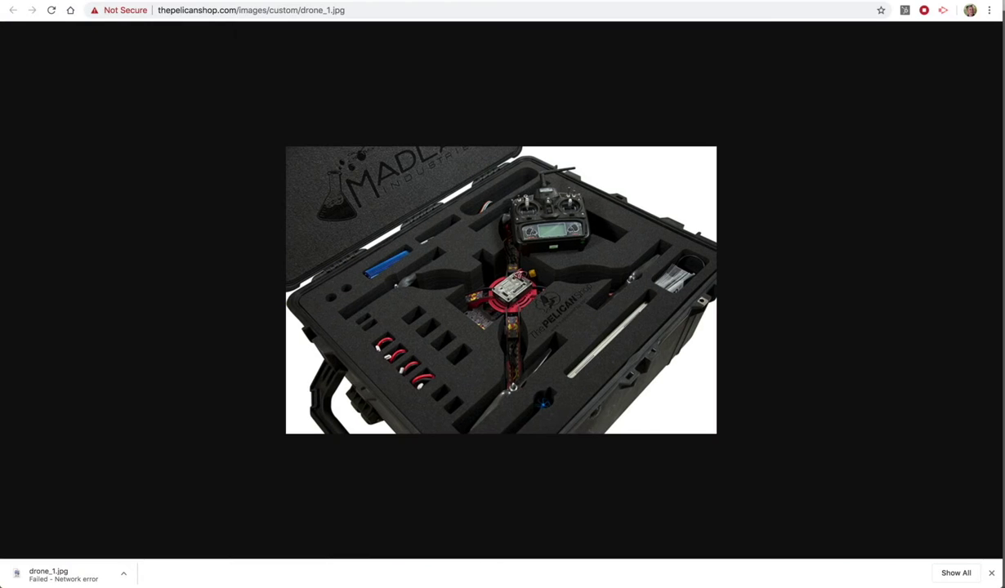
pyautogui.click(384, 8)
pyautogui.press('super+c')
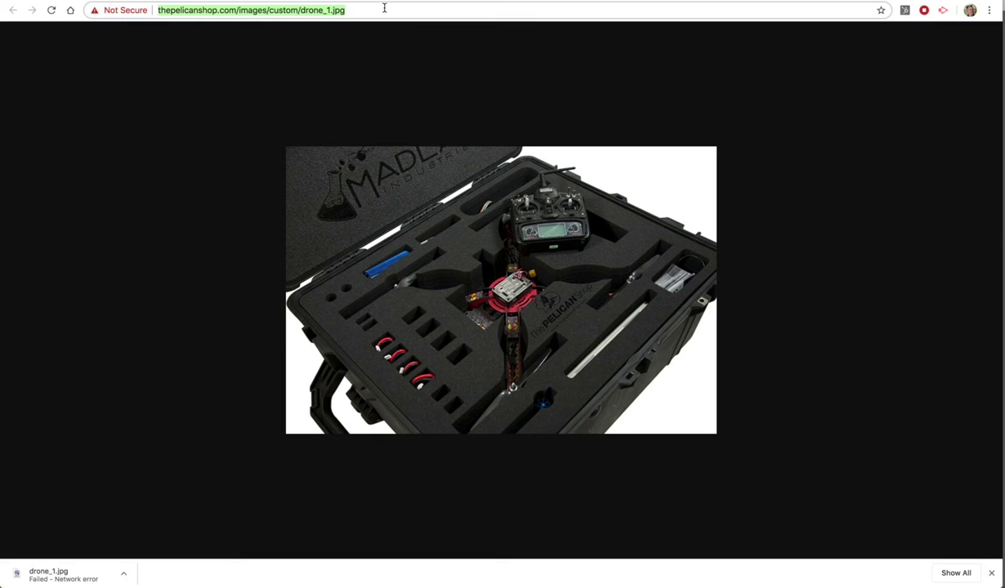
# Switch to Firefox and load the copied drone_1.jpg address there.
pyautogui.press('super+Tab')
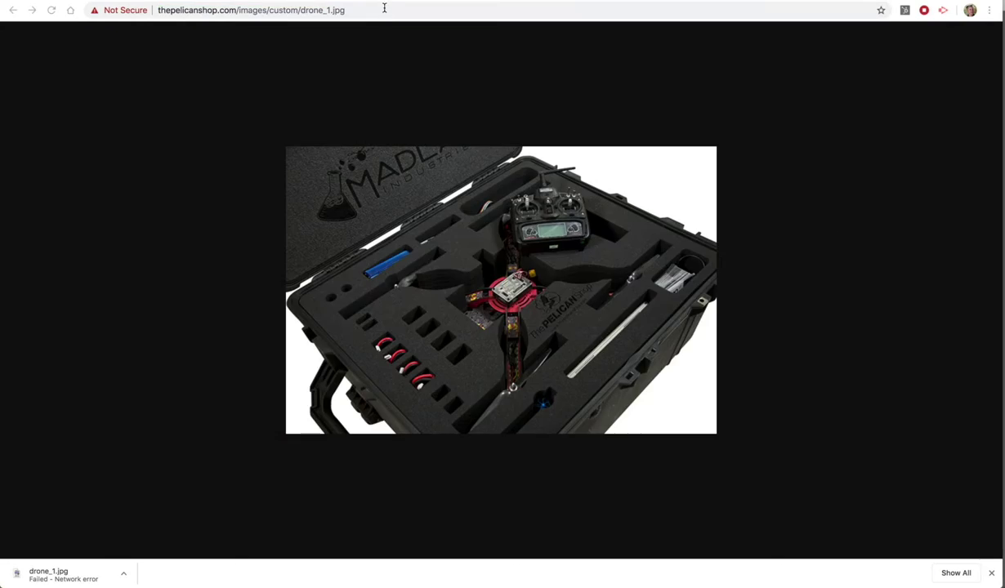
pyautogui.press('F4')
pyautogui.click(153, 37)
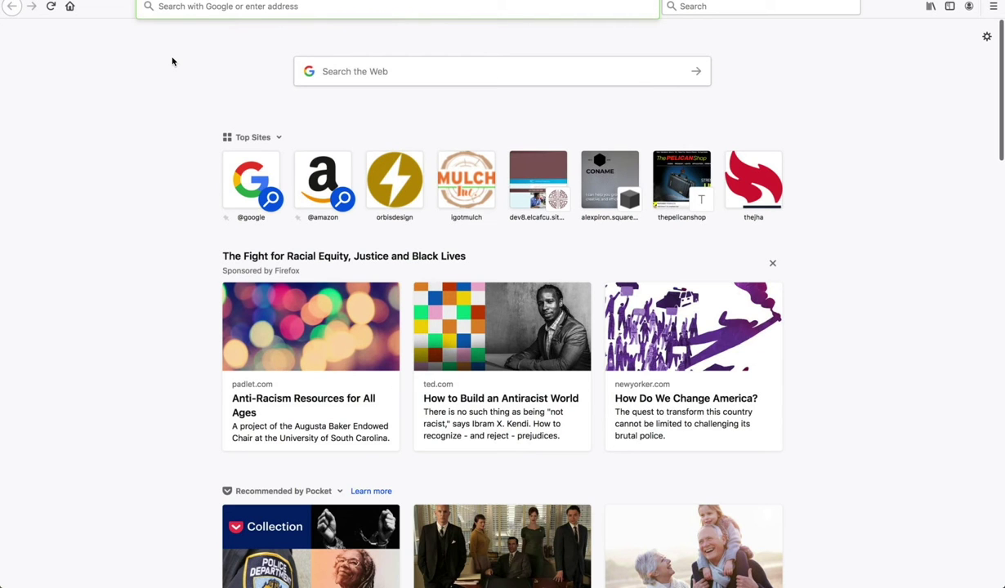
pyautogui.press('super+v')
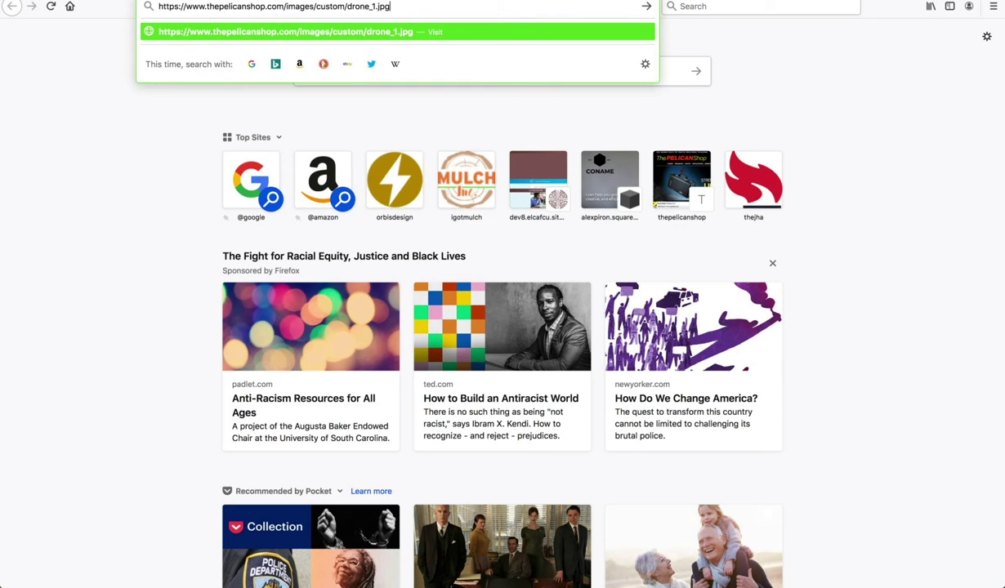
pyautogui.press('Return')
# Save drone_1.jpg into customprocases.com > images > Case Studies > Hobbie > Mad Lab and check the folder in Finder.
pyautogui.rightClick(485, 284)
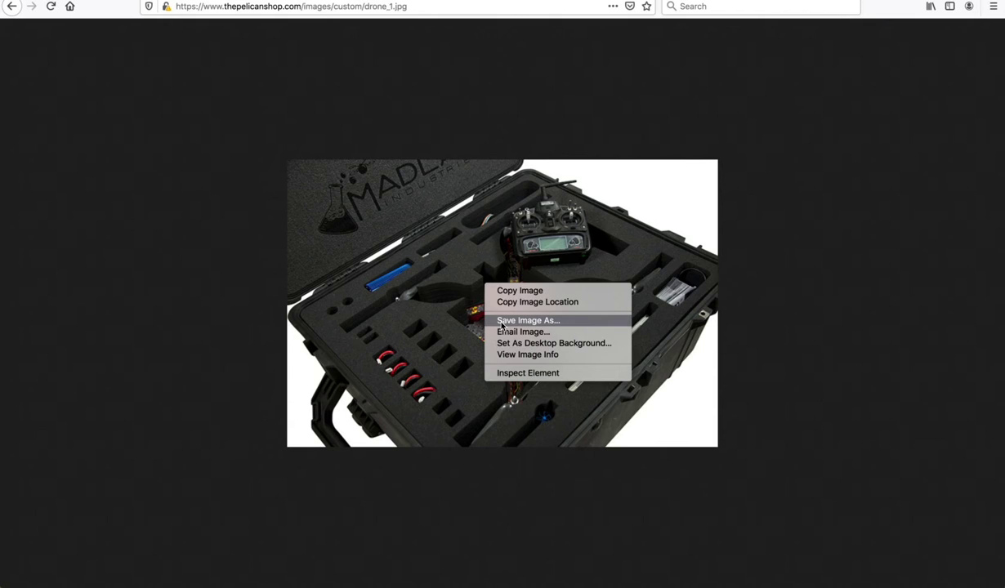
pyautogui.click(523, 320)
pyautogui.click(229, 255)
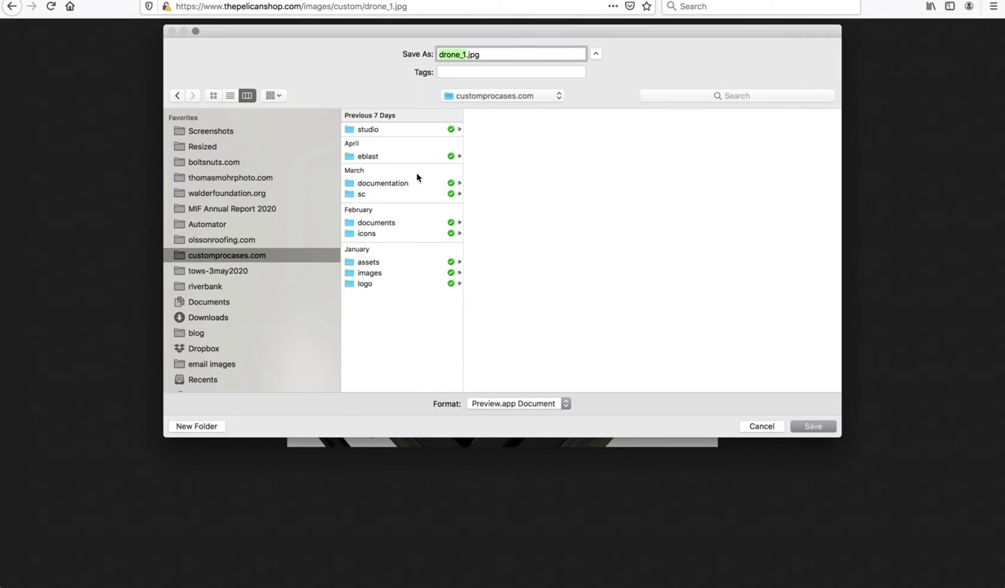
pyautogui.click(374, 271)
pyautogui.click(525, 129)
pyautogui.click(653, 129)
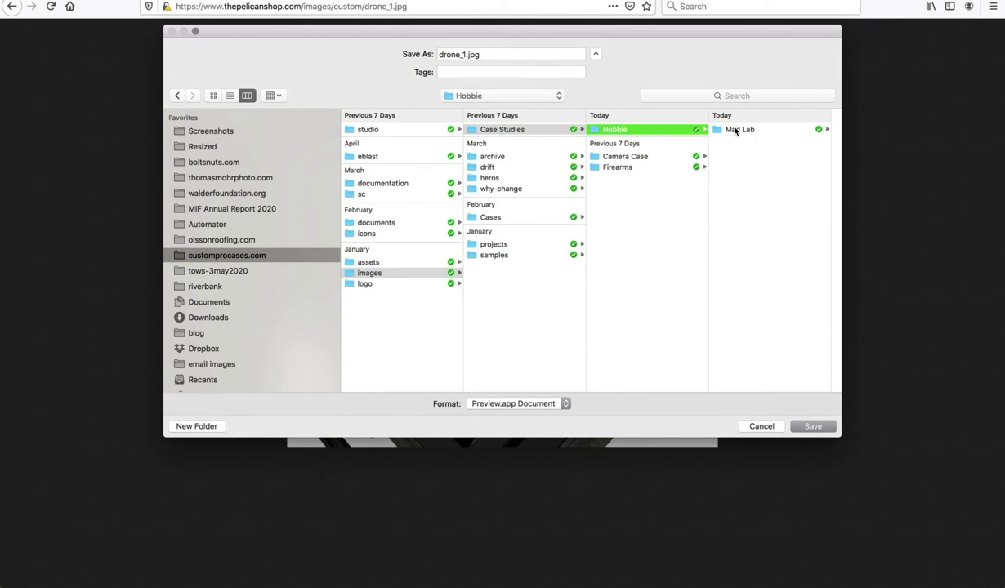
pyautogui.click(736, 129)
pyautogui.click(809, 427)
pyautogui.press('super+Tab')
pyautogui.press('super+Tab')
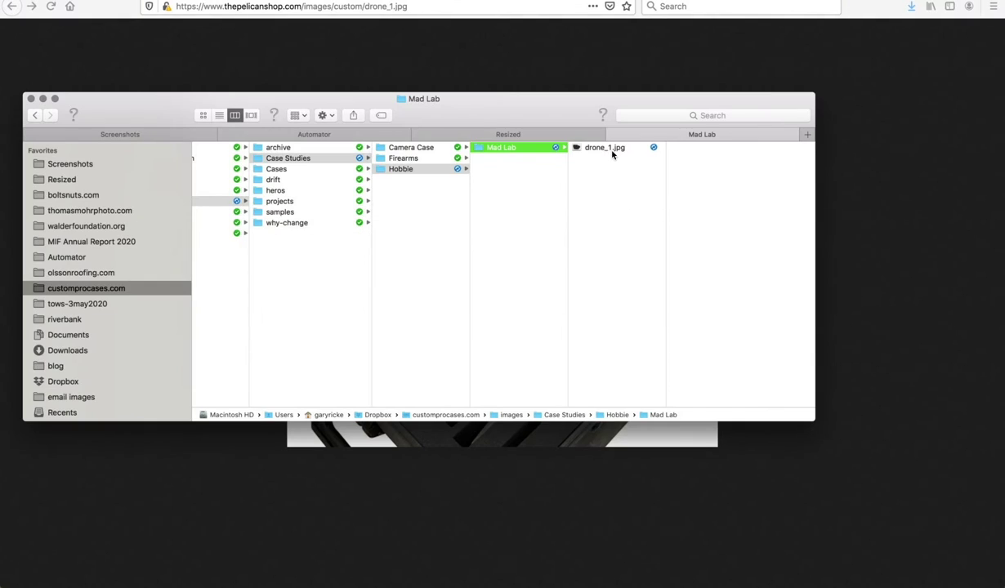
# Preview drone_1.jpg in Finder, then in Chrome open the second drone photo in its own tab and copy its web address.
pyautogui.click(611, 149)
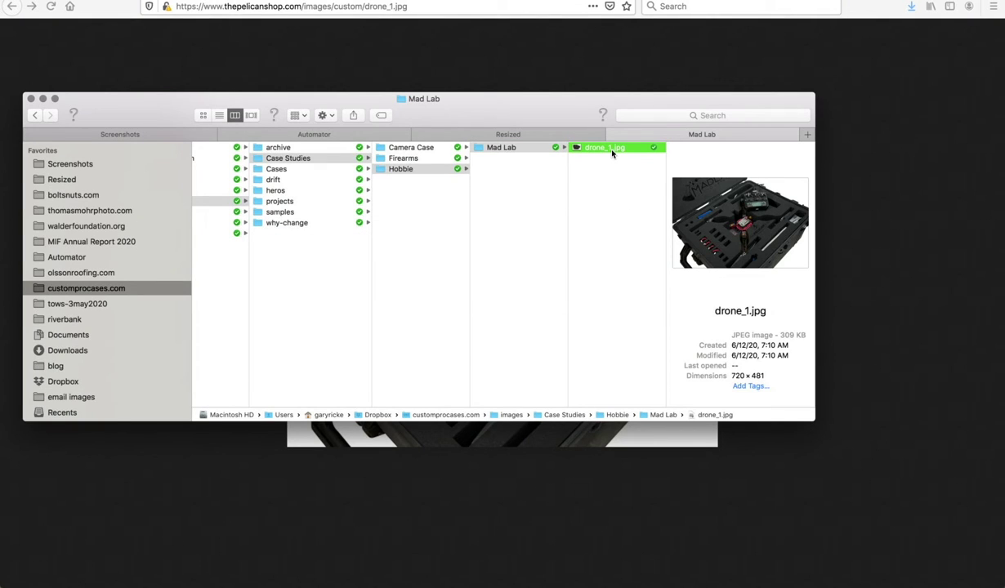
pyautogui.press('super+Tab')
pyautogui.press('super+Tab')
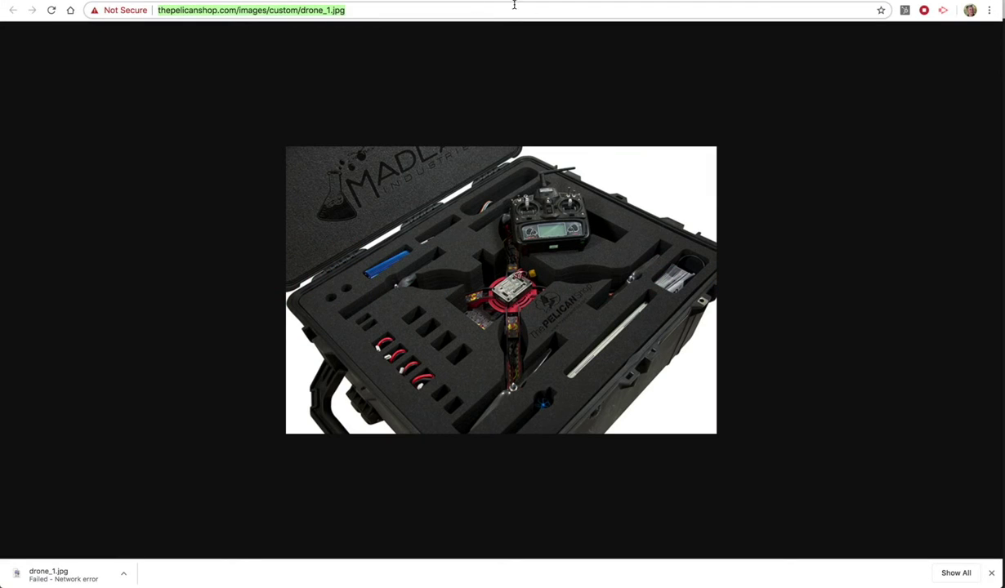
pyautogui.click(437, 2)
pyautogui.scroll(-3, 484, 270)
pyautogui.rightClick(489, 283)
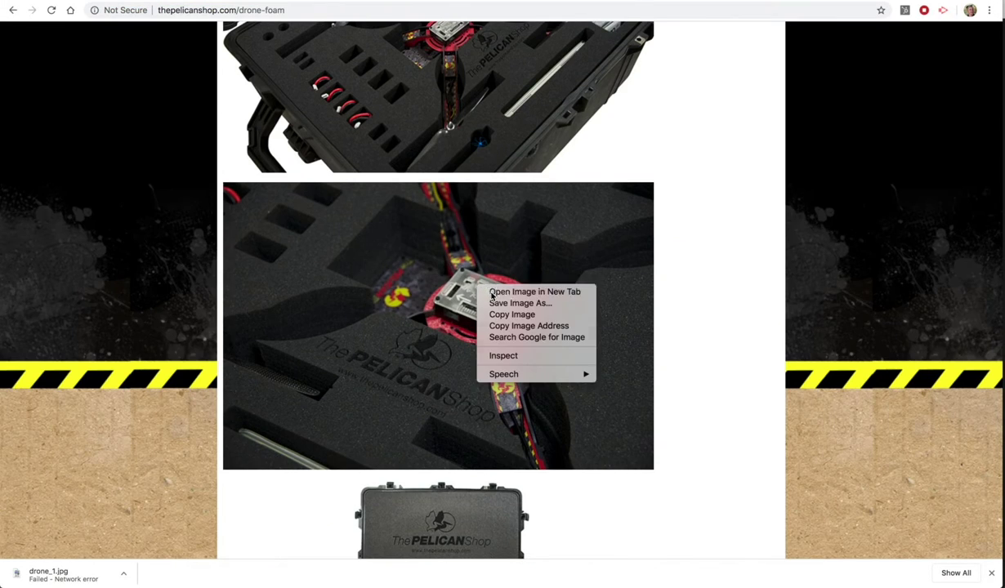
pyautogui.click(494, 292)
pyautogui.click(491, 1)
pyautogui.click(362, 13)
pyautogui.press('super+c')
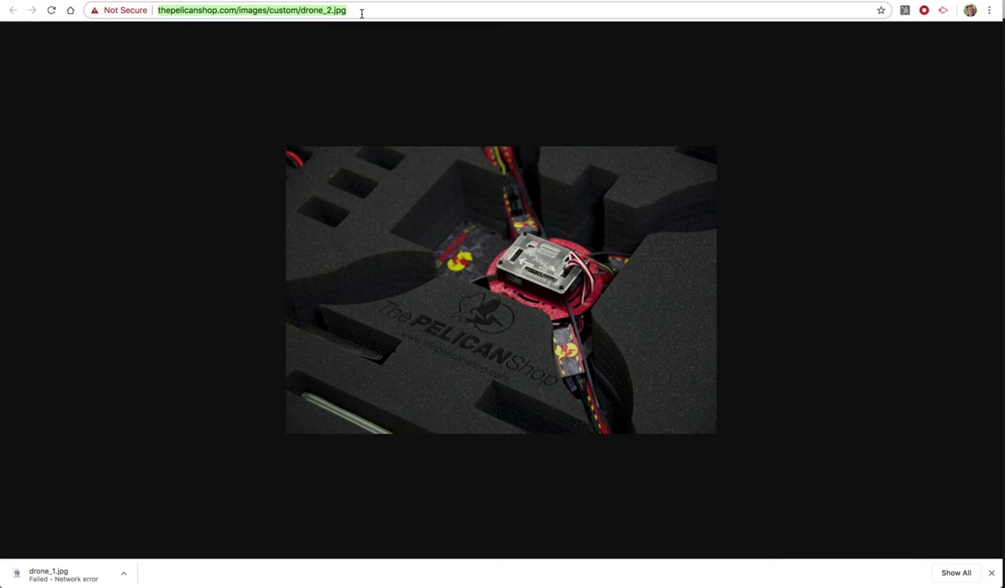
# Load the copied drone_2.jpg address in Firefox and save the photo into the Mad Lab folder.
pyautogui.press('super+Tab')
pyautogui.press('Tab')
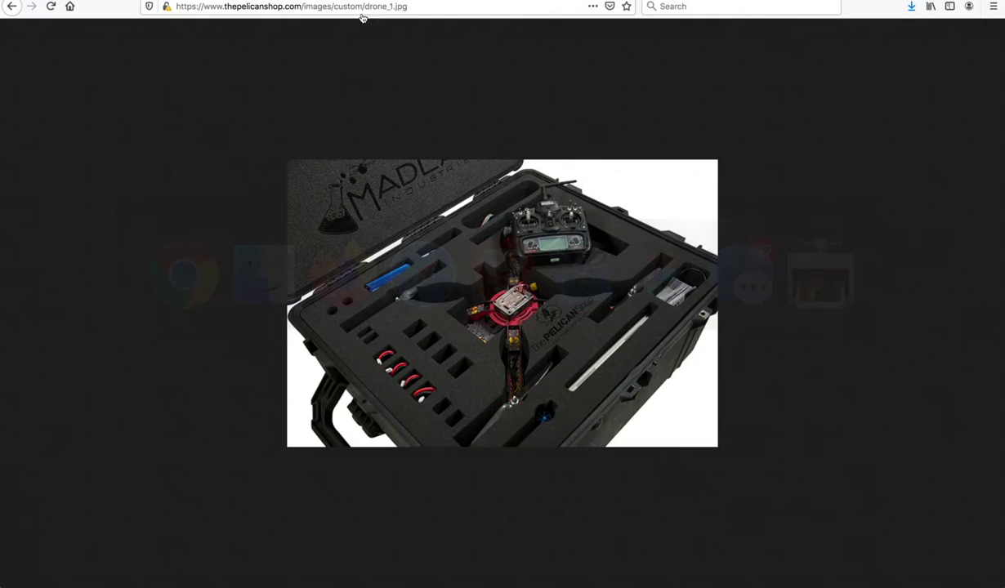
pyautogui.click(359, 10)
pyautogui.press('super+v')
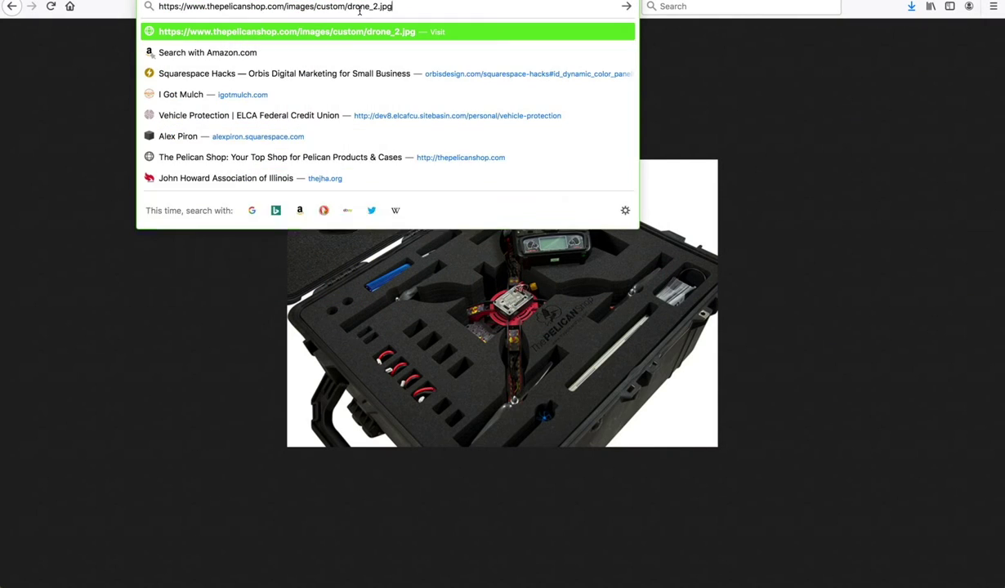
pyautogui.press('Return')
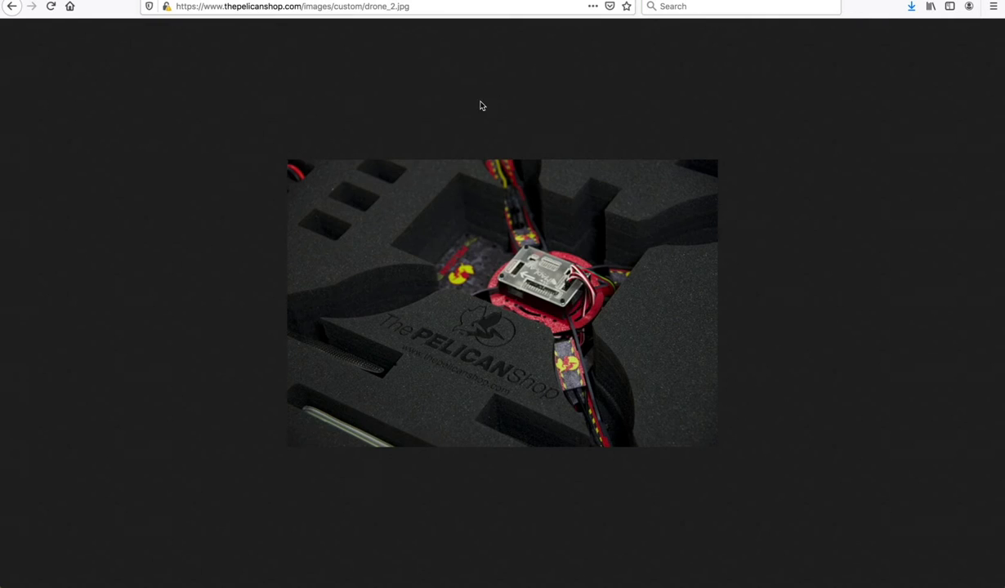
pyautogui.rightClick(575, 272)
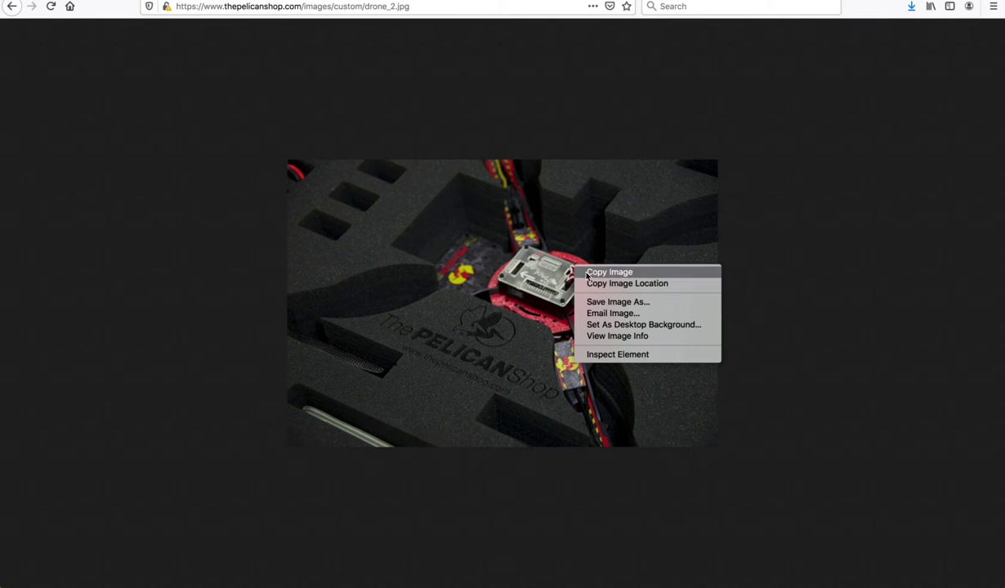
pyautogui.click(599, 303)
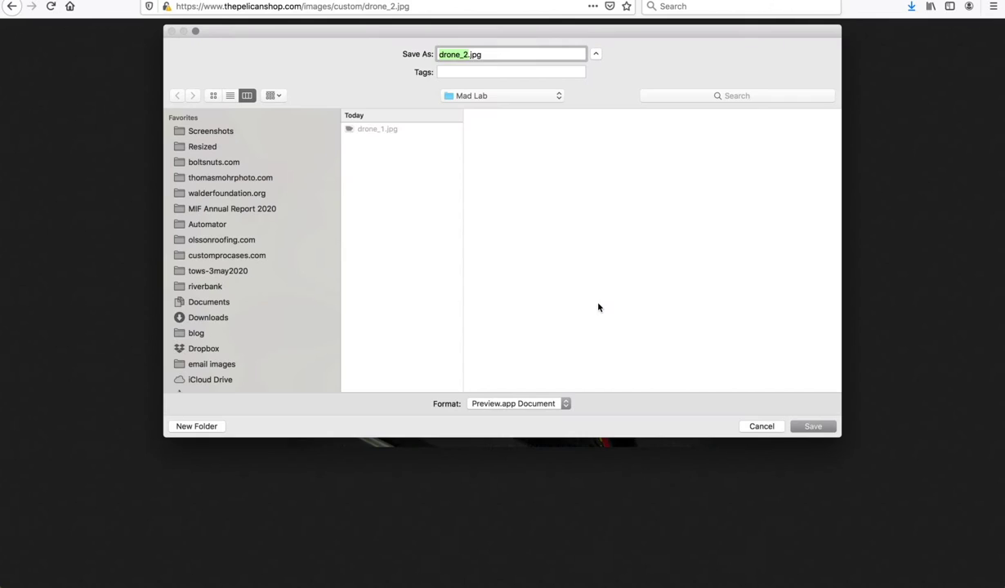
pyautogui.click(814, 430)
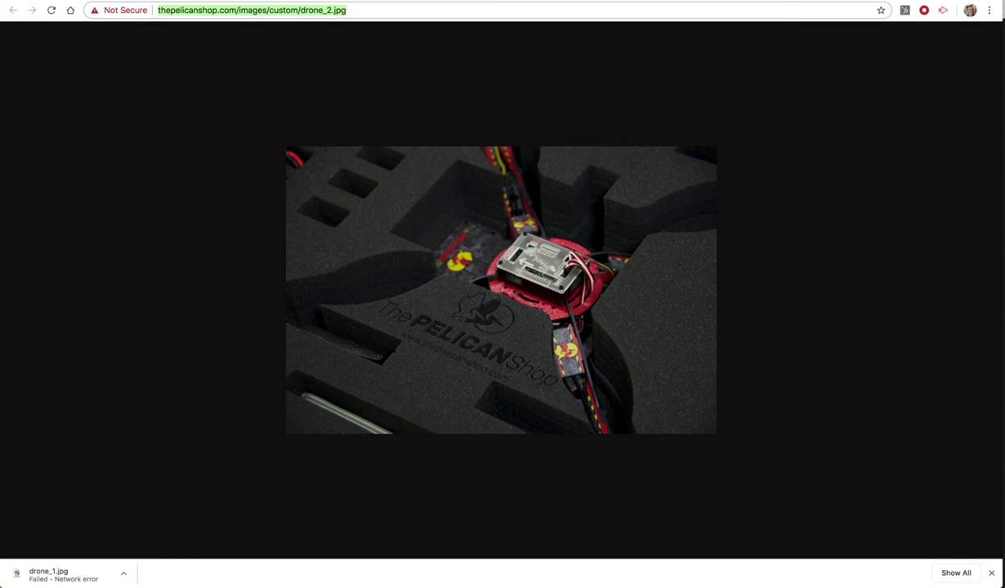
# Close the drone_2.jpg tab in Chrome and open the third drone photo in its own tab.
pyautogui.press('super+w')
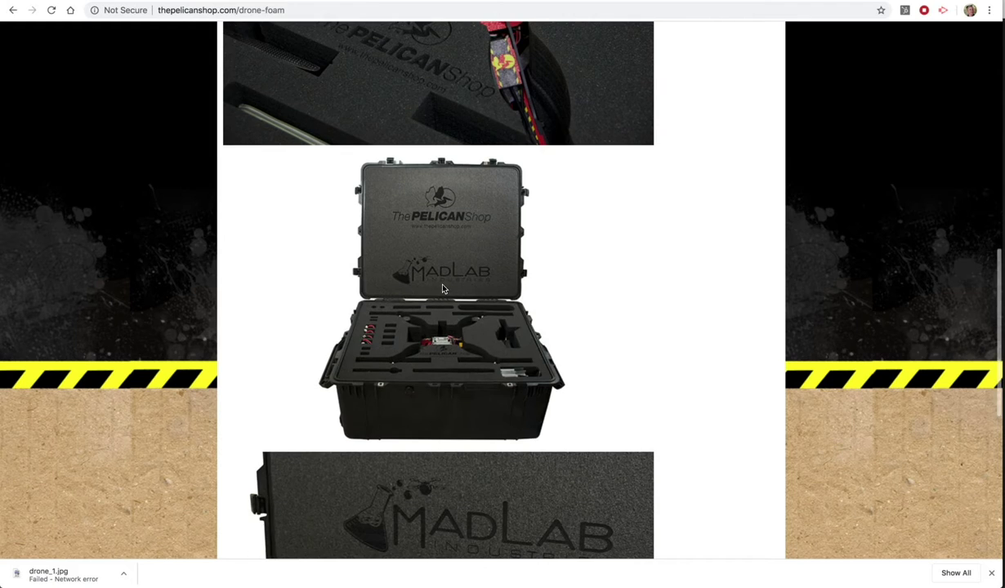
pyautogui.rightClick(425, 273)
pyautogui.click(458, 277)
# Load the drone_3.jpg address in Firefox and save the photo into the Mad Lab folder.
pyautogui.press('super+Tab')
pyautogui.press('super+l')
pyautogui.write('https://www.thepelicanshop.com/images/custom/drone_3.jpg')
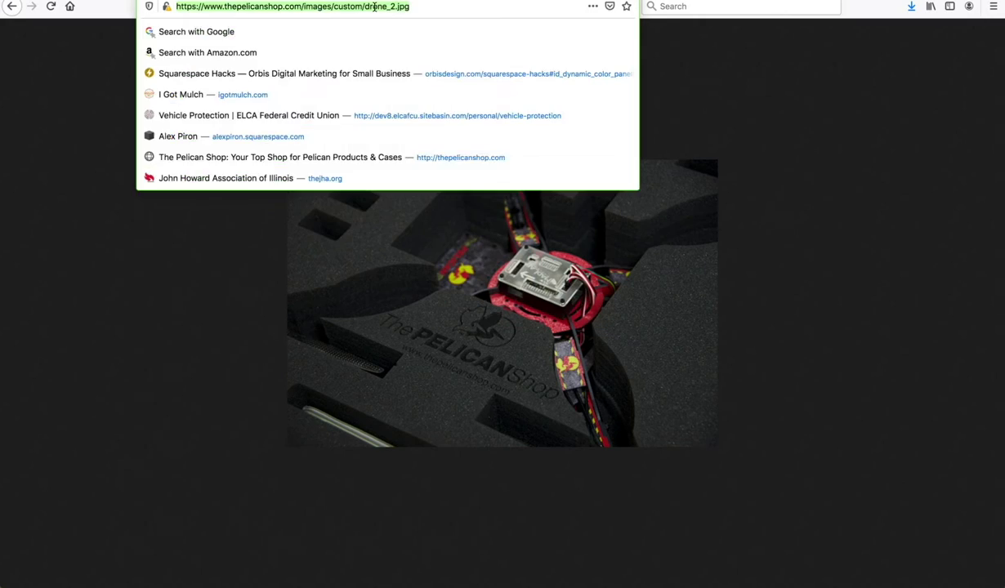
pyautogui.press('Return')
pyautogui.rightClick(514, 260)
pyautogui.click(550, 292)
pyautogui.press('Escape')
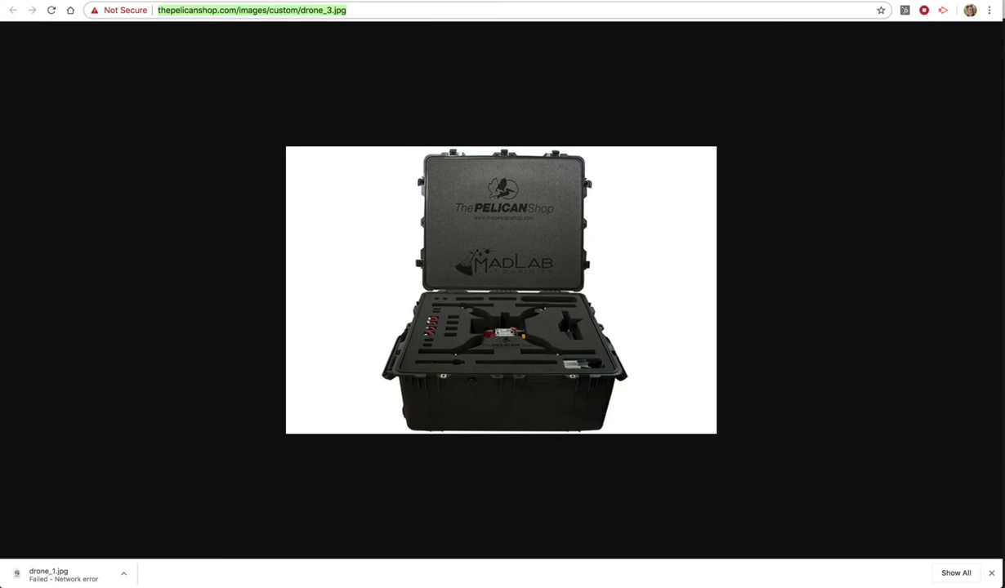
# Close the drone_3.jpg tab in Chrome and open the fourth drone photo in its own tab.
pyautogui.press('super+w')
pyautogui.rightClick(468, 107)
pyautogui.click(491, 108)
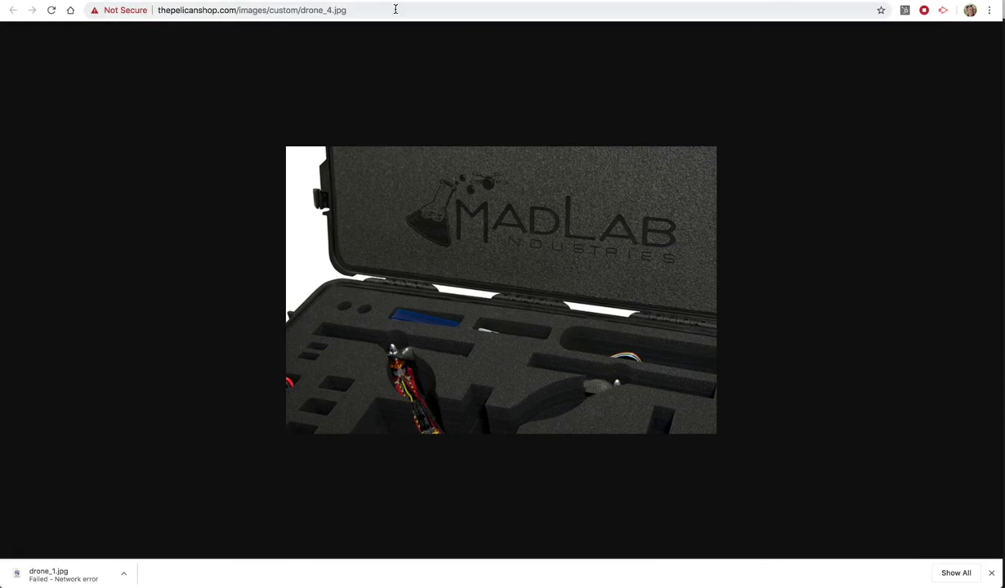
# Load the drone_4.jpg address in Firefox and save the photo into the Mad Lab folder.
pyautogui.press('super+Tab')
pyautogui.press('super+l')
pyautogui.write('https://www.thepelicanshop.com/images/custom/drone_4.jpg')
pyautogui.press('Return')
pyautogui.rightClick(504, 284)
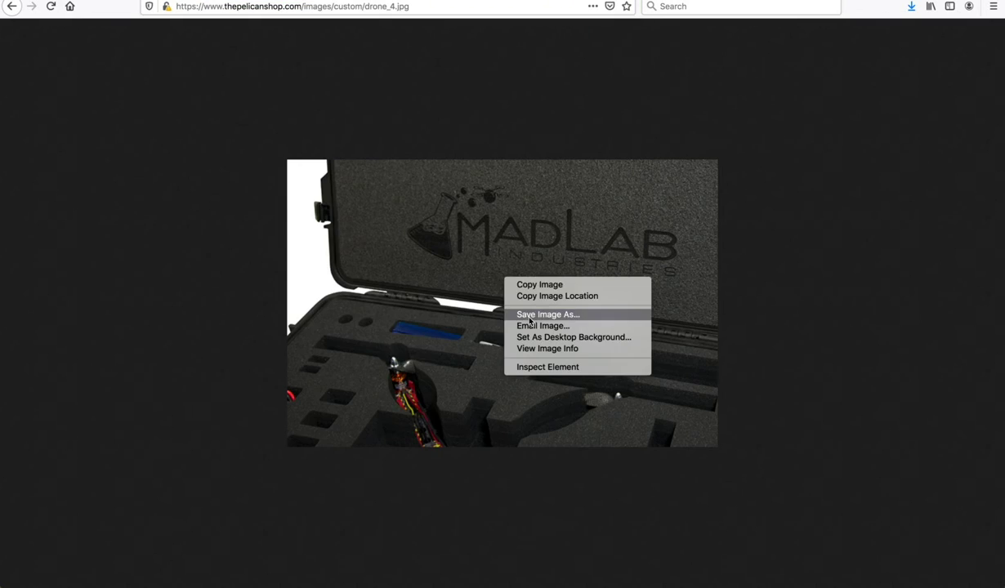
pyautogui.click(531, 311)
pyautogui.press('Escape')
# Close the drone_4.jpg tab in Chrome and return to the top of the drone-foam page.
pyautogui.press('super+Tab')
pyautogui.press('super+w')
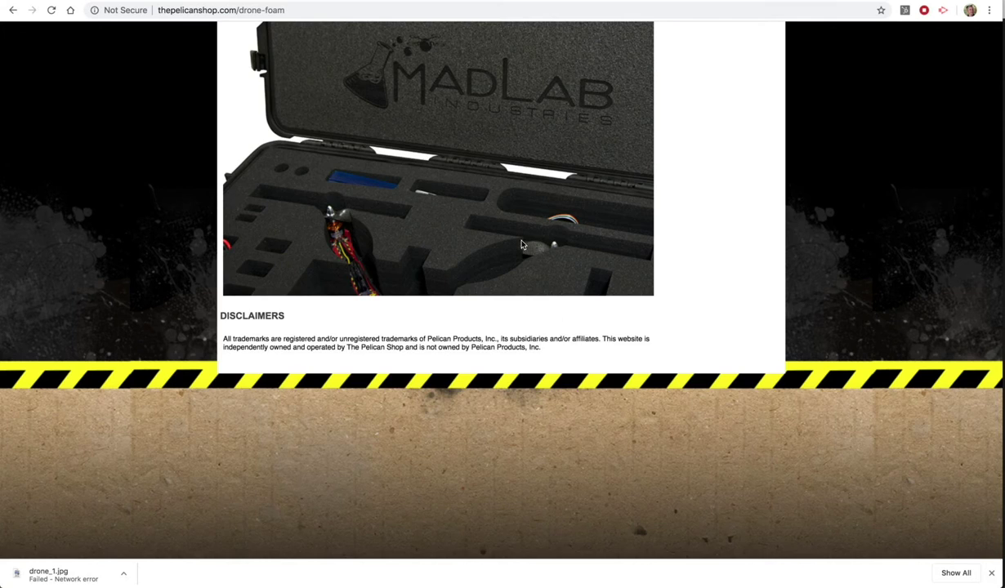
pyautogui.scroll(10, 523, 245)
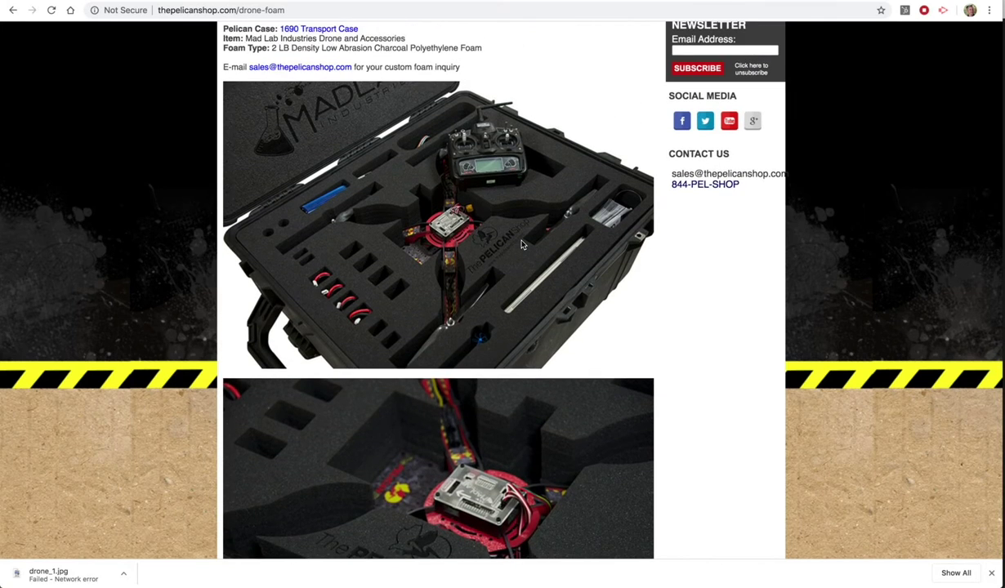
pyautogui.scroll(5, 523, 245)
# Switch to Finder and check the preview and file size of each drone photo in the Mad Lab folder.
pyautogui.press('super+Tab')
pyautogui.press('super+Tab')
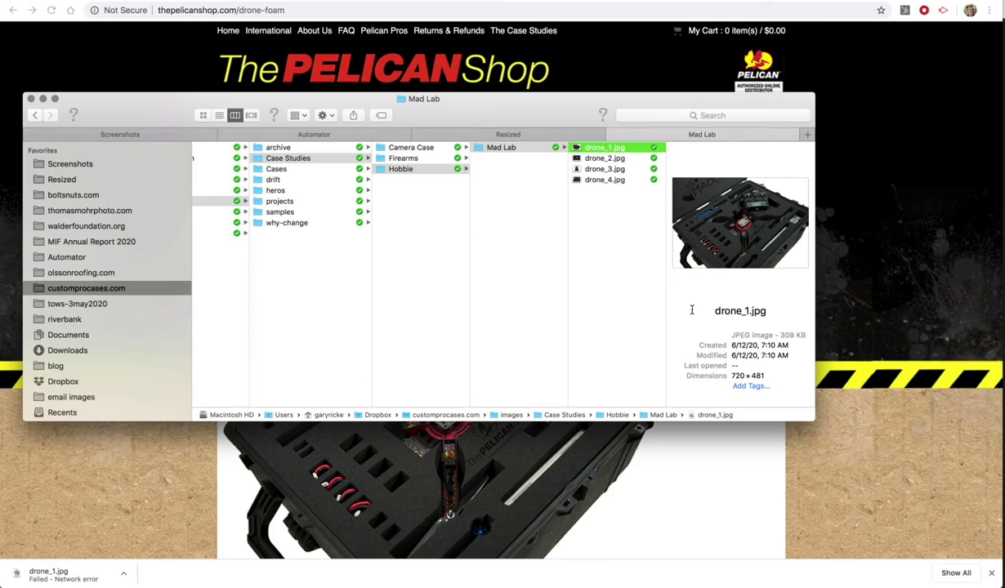
pyautogui.click(594, 159)
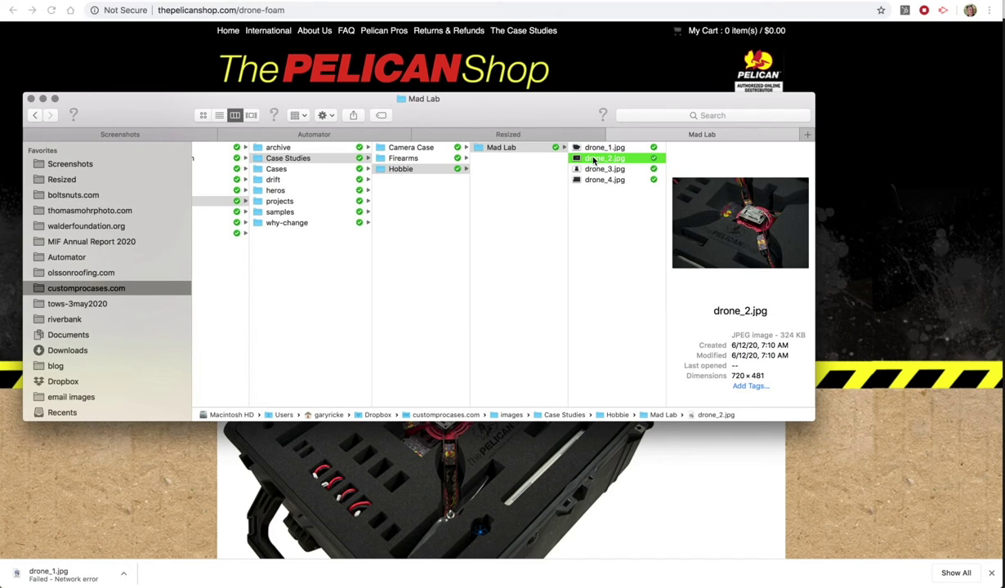
pyautogui.click(599, 170)
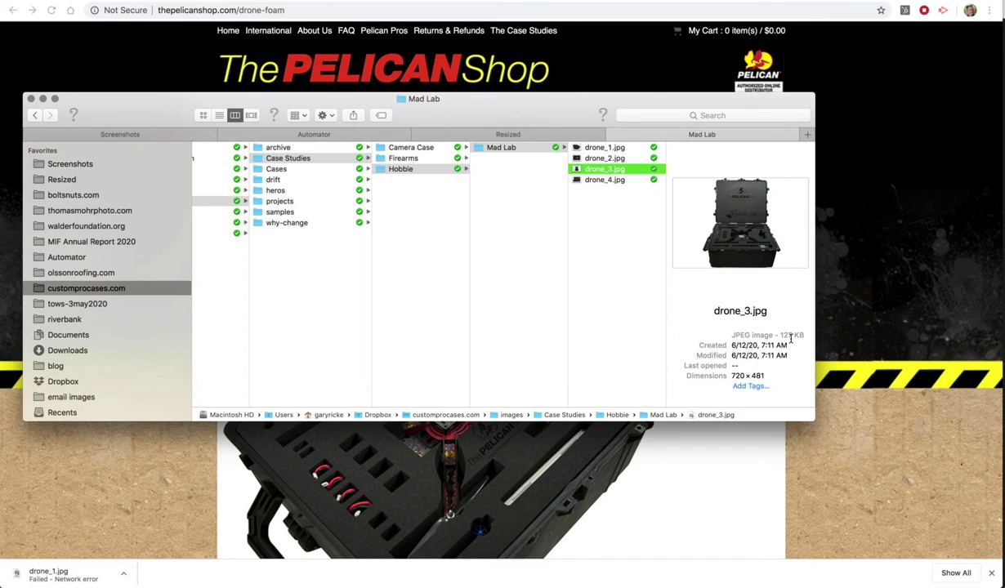
pyautogui.click(596, 148)
pyautogui.click(617, 160)
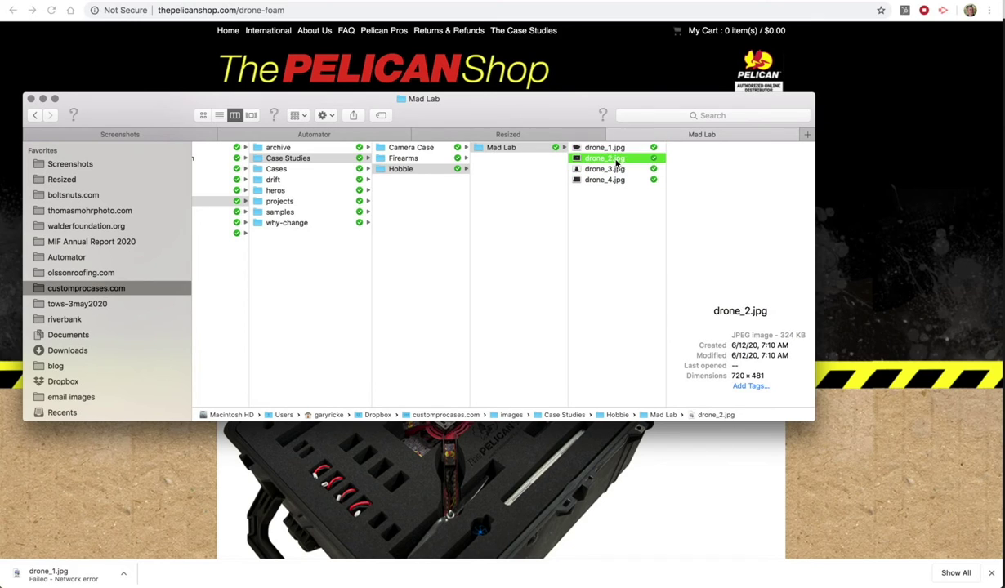
pyautogui.click(610, 169)
pyautogui.click(610, 180)
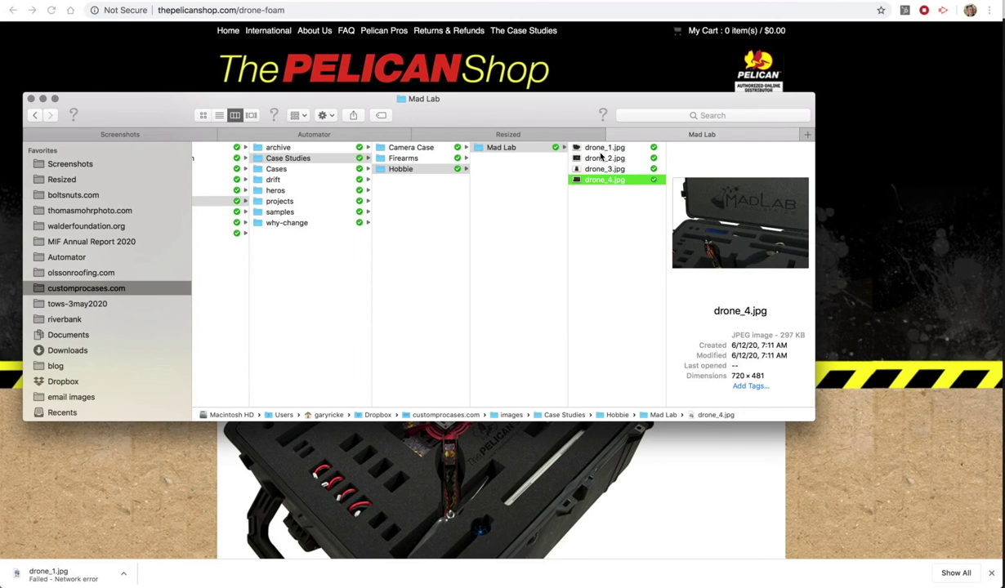
# Select drone_1.jpg through drone_4.jpg in the Mad Lab folder and compress them with ImageOptim.
pyautogui.keyDown('shift'); pyautogui.click(601, 157); pyautogui.keyUp('shift')
pyautogui.keyDown('shift'); pyautogui.click(596, 151); pyautogui.keyUp('shift')
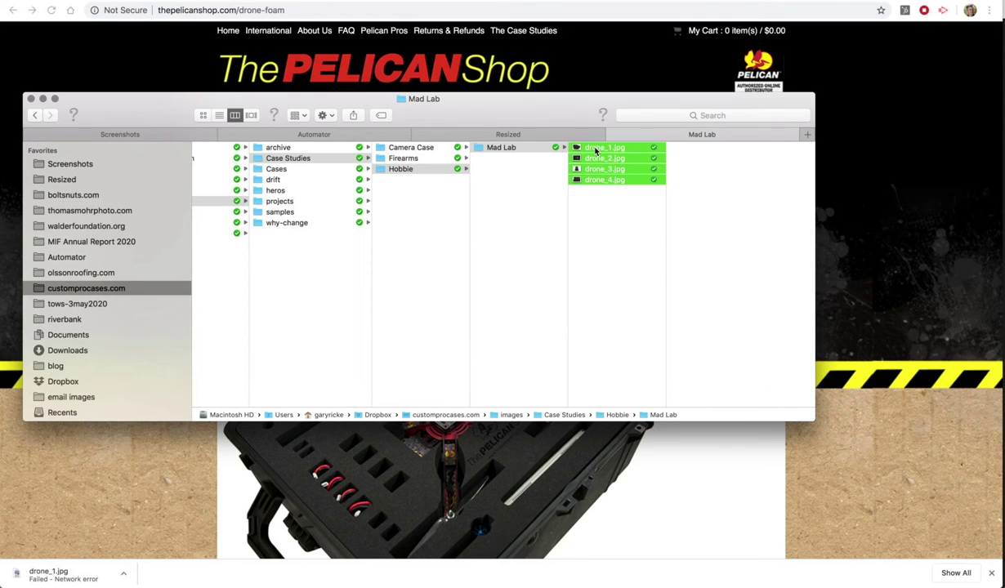
pyautogui.press('super+Tab')
pyautogui.moveTo(596, 150); pyautogui.dragTo(722, 455)
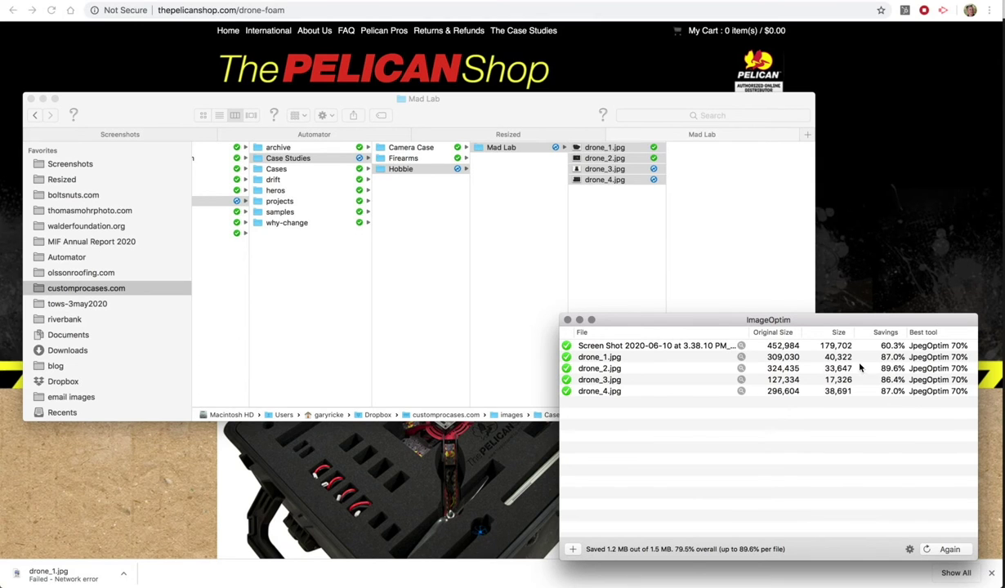
# Switch back to Chrome and go back to The Pelican Shop's Hobbies case study page.
pyautogui.press('super+Tab')
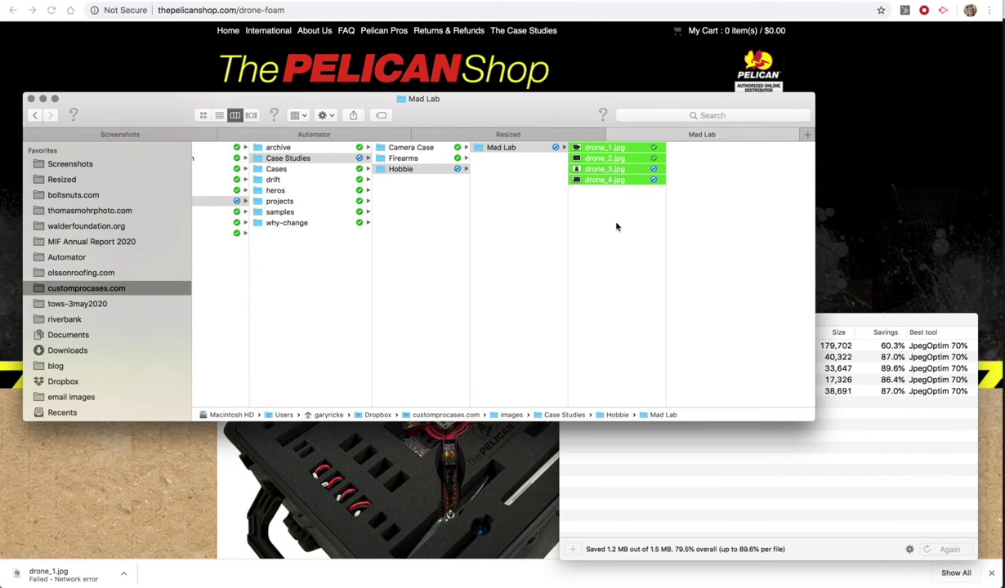
pyautogui.press('super+Tab')
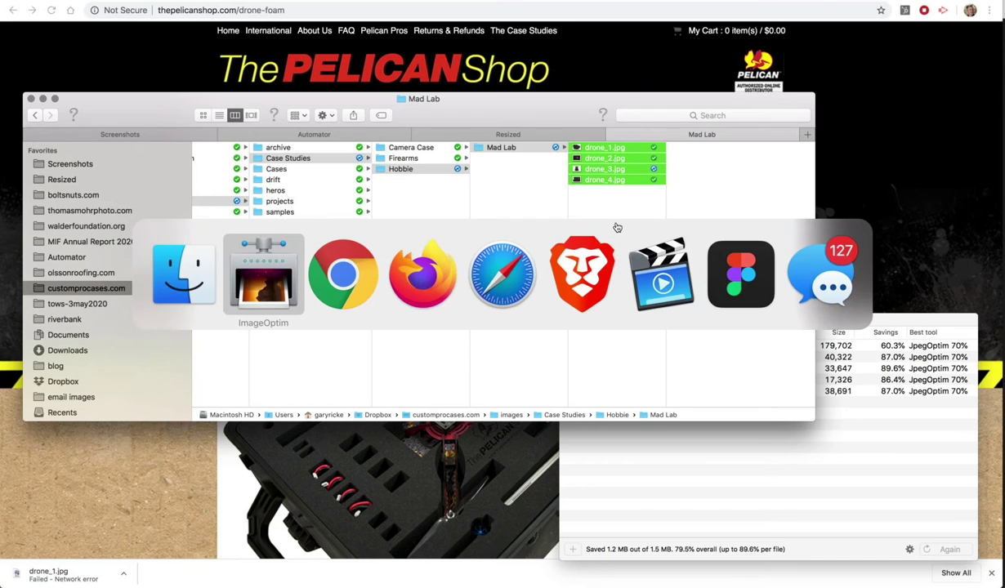
pyautogui.press('super+Tab')
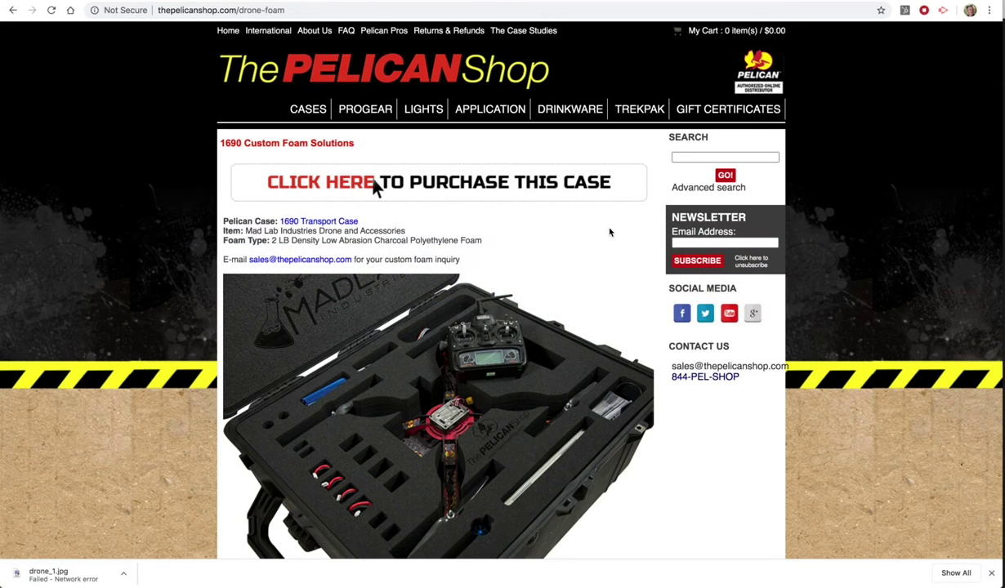
pyautogui.hscroll(-5, 550, 338)
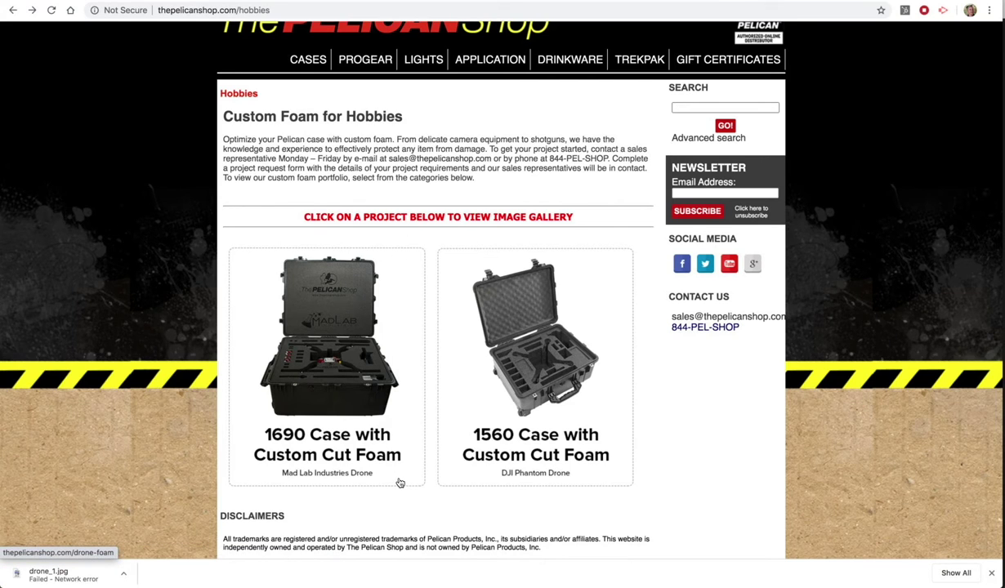
# Switch to the Case Studies Blog editor and duplicate the post "Perazzi Gun in Custom IM3100 Pelican Case".
pyautogui.press('super+Tab')
pyautogui.press('super+Tab')
pyautogui.press('super+Tab')
pyautogui.press('super+Tab')
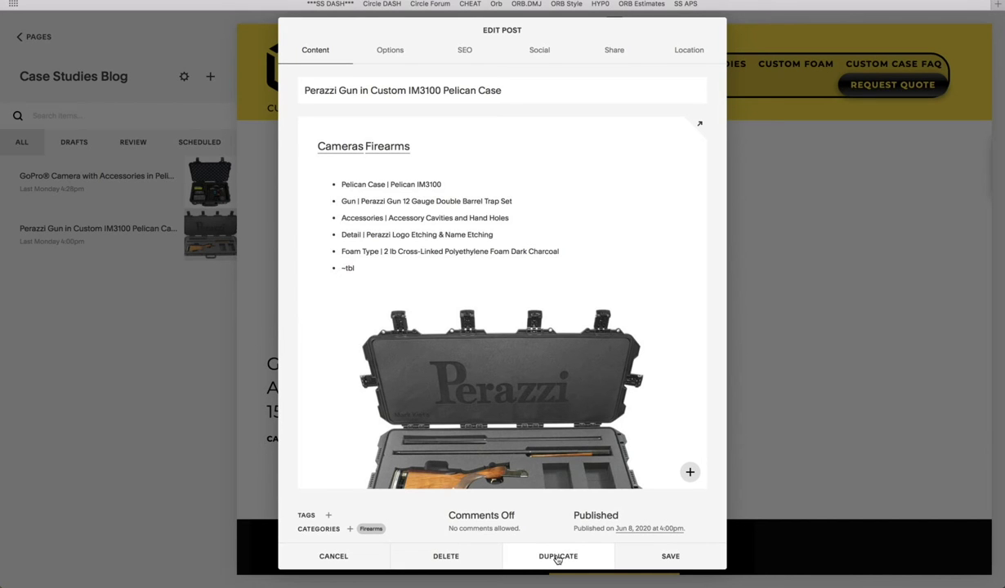
pyautogui.click(558, 559)
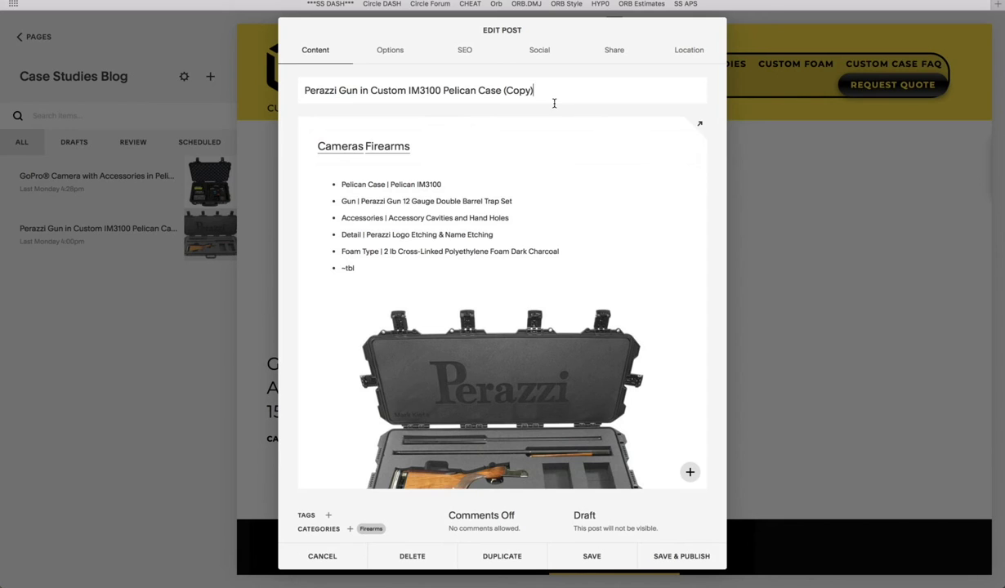
# Check the project name on the Hobbies page and retitle the duplicated post "Mad Lab Industries Drone 1690 Pelican Case with Custom Foam".
pyautogui.press('super+a')
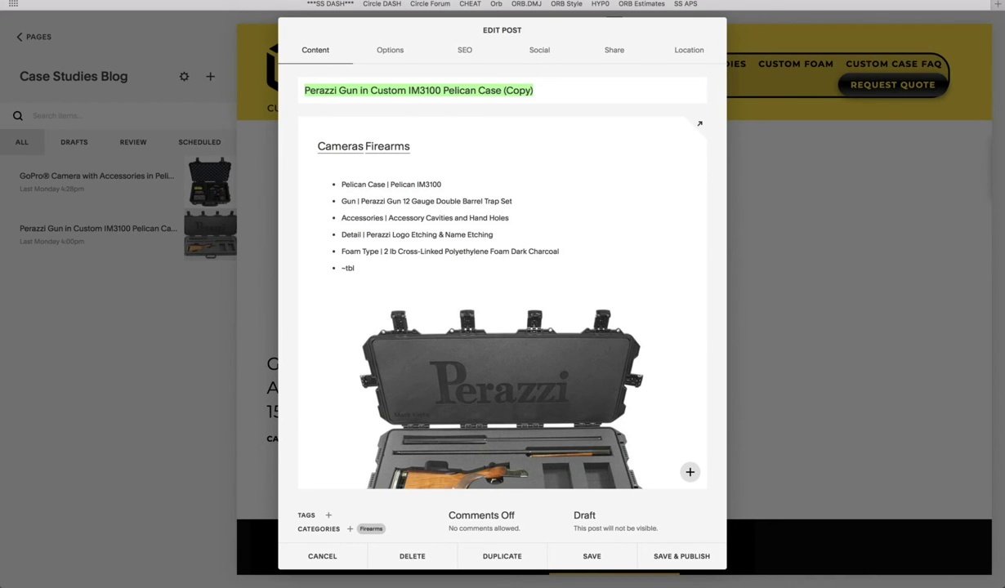
pyautogui.press('super+Tab')
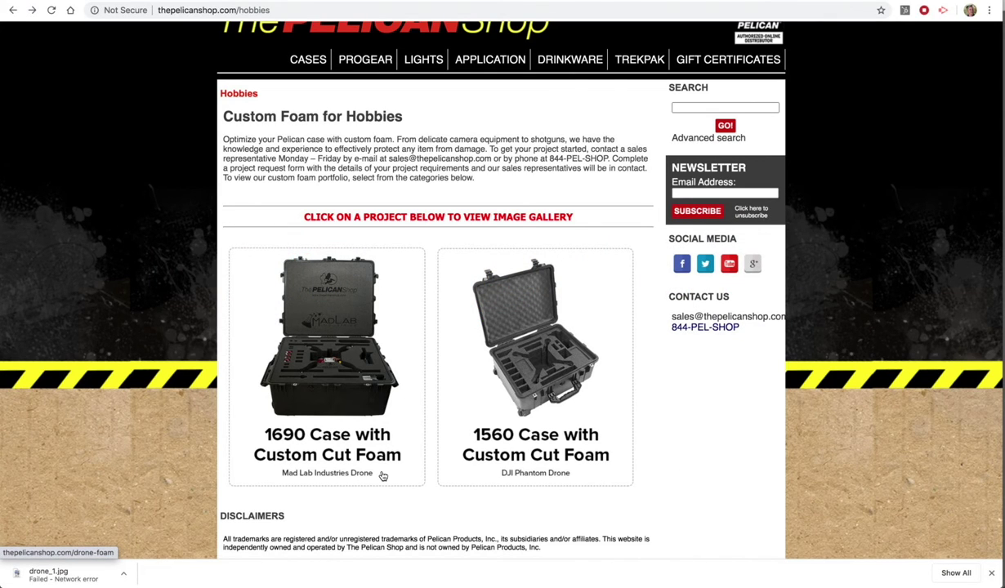
pyautogui.press('super+Tab')
pyautogui.press('super+a')
pyautogui.write('Mad ')
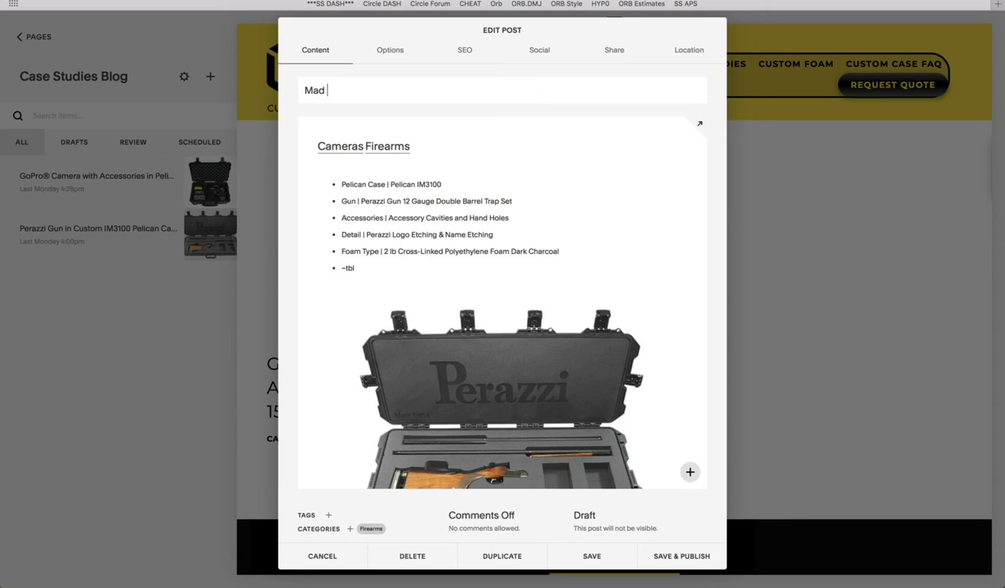
pyautogui.write('Lab Industries Drone')
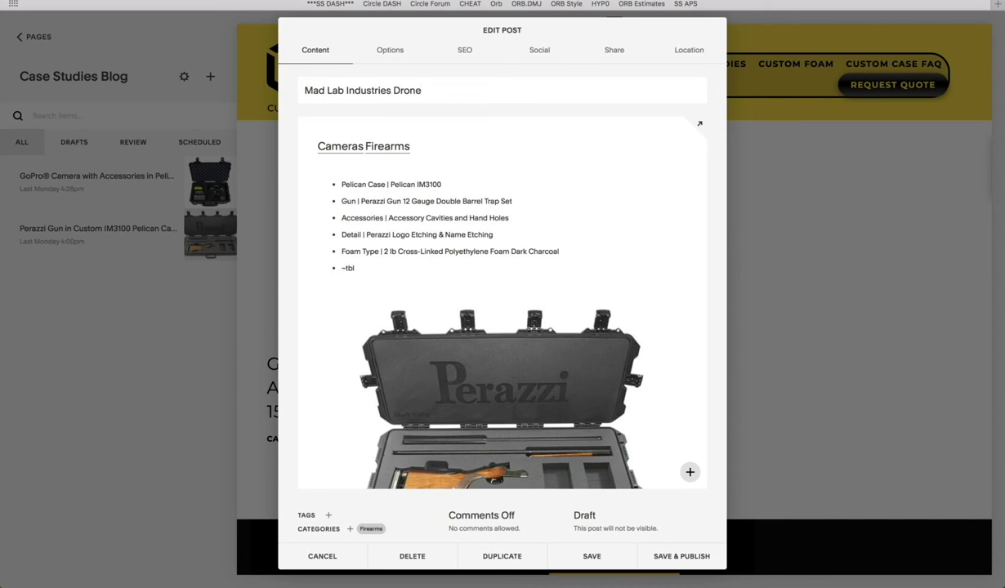
pyautogui.write(' 1690 Pelican Case with Custom Foam')
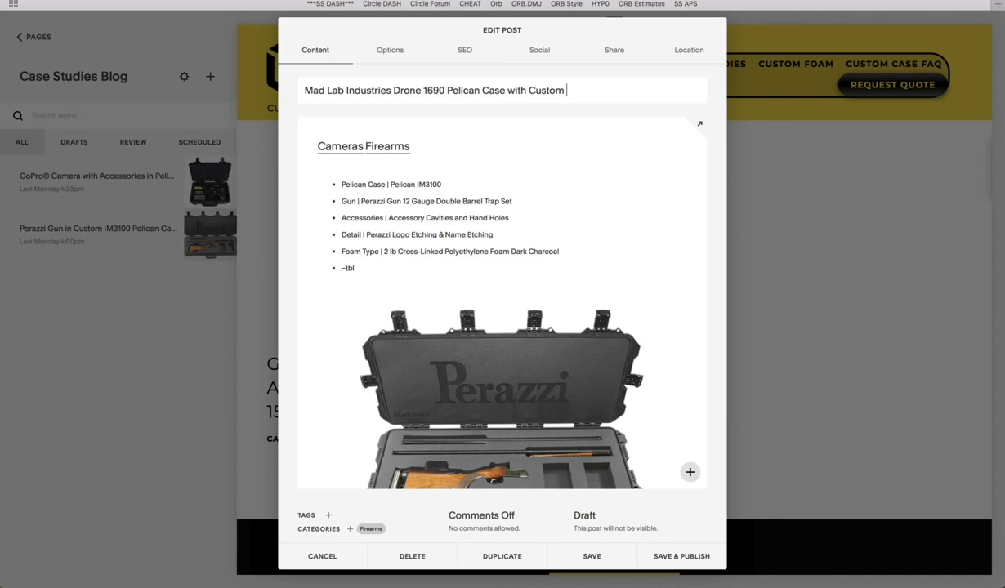
# Review the tag cloud block's source page, display type, sort order and tag count in the post.
pyautogui.moveTo(466, 153)
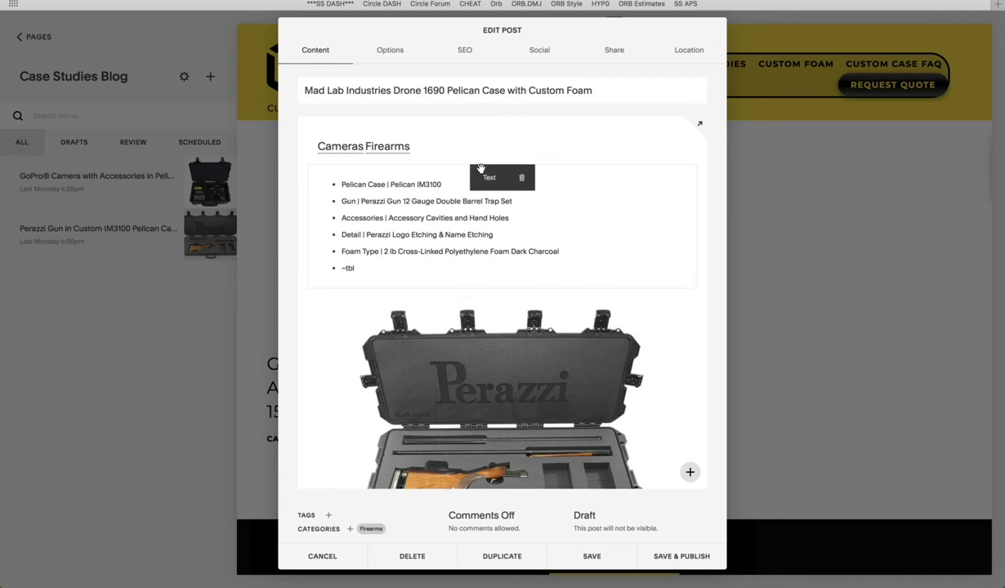
pyautogui.moveTo(411, 145)
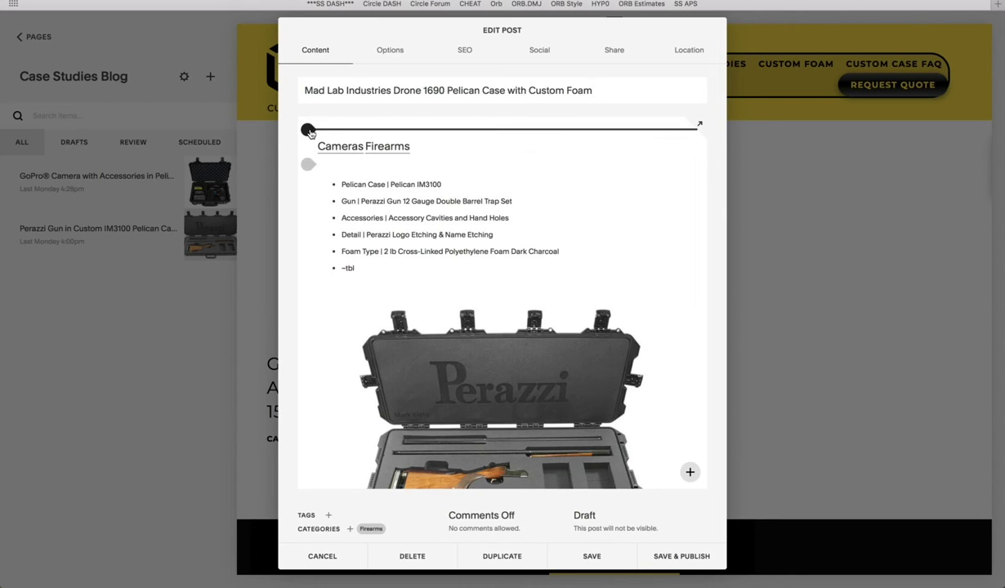
pyautogui.click(309, 131)
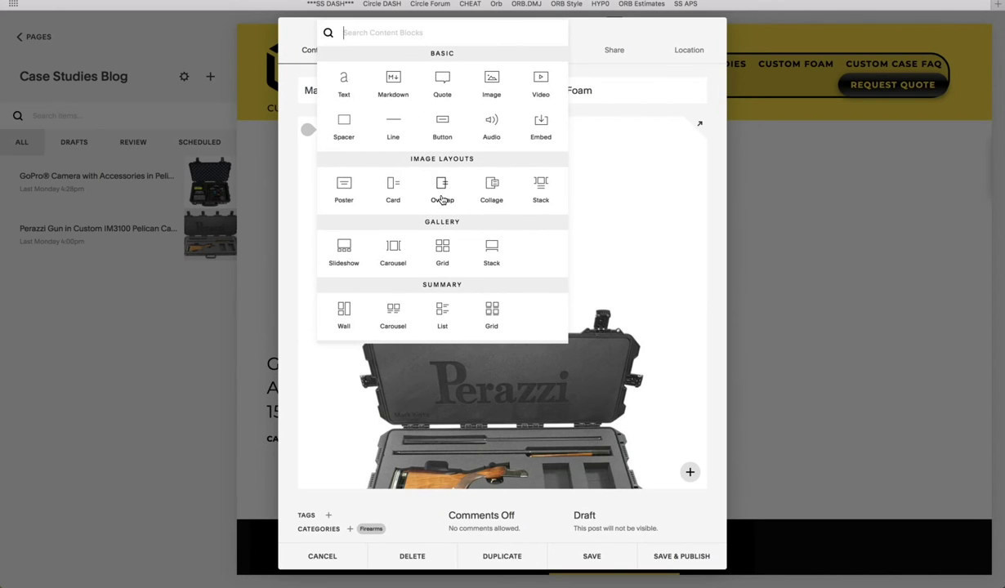
pyautogui.click(632, 175)
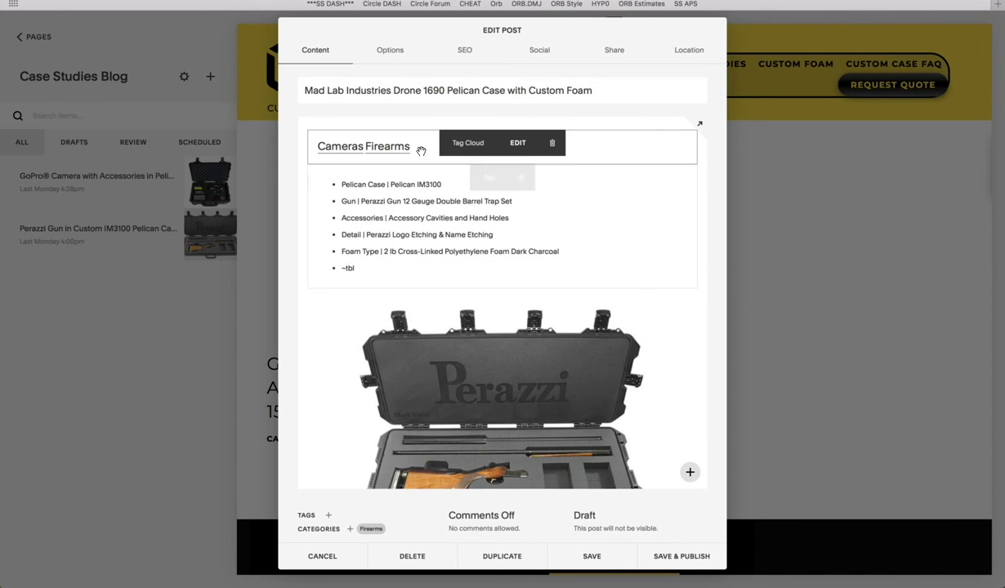
pyautogui.click(515, 145)
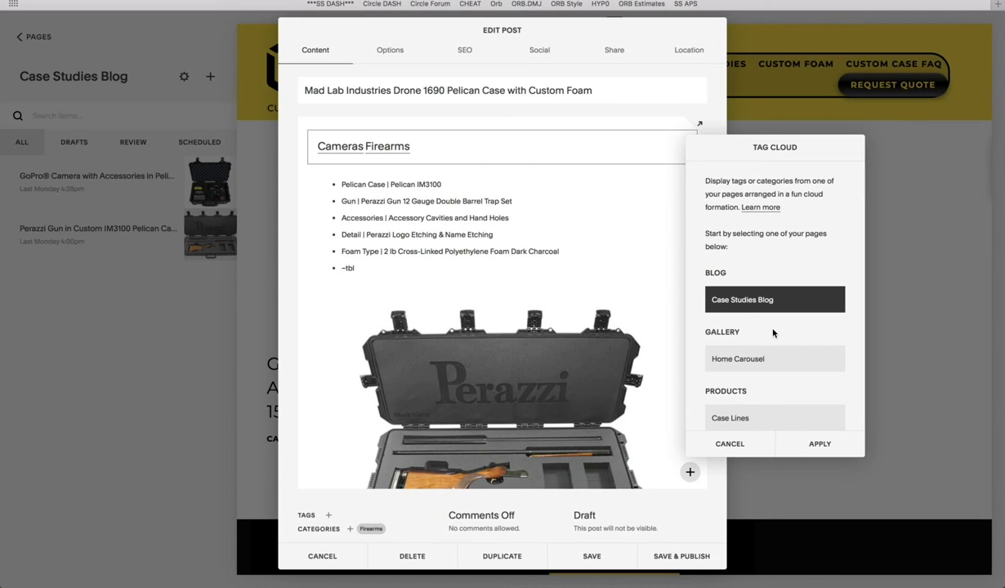
pyautogui.scroll(-5, 765, 305)
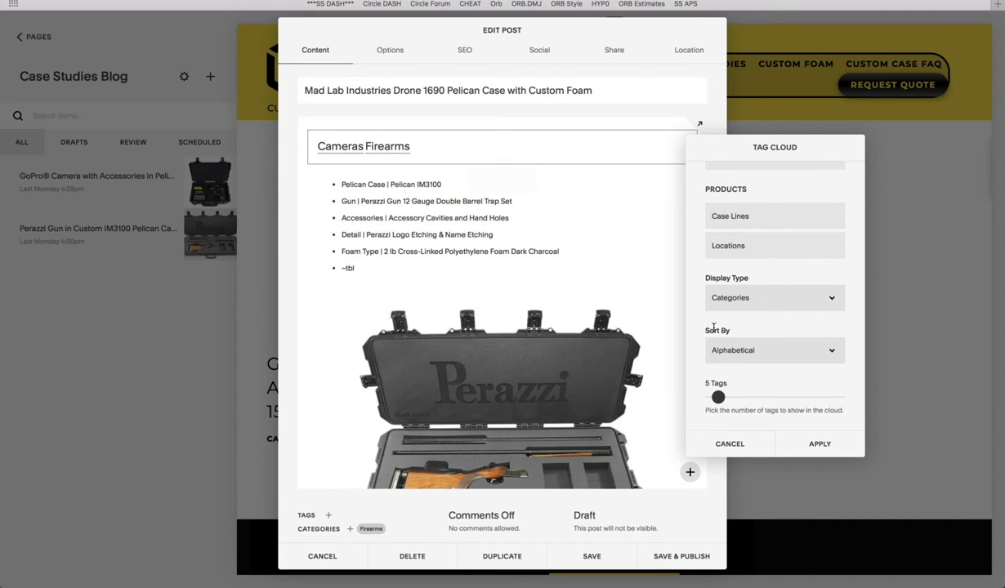
pyautogui.click(819, 442)
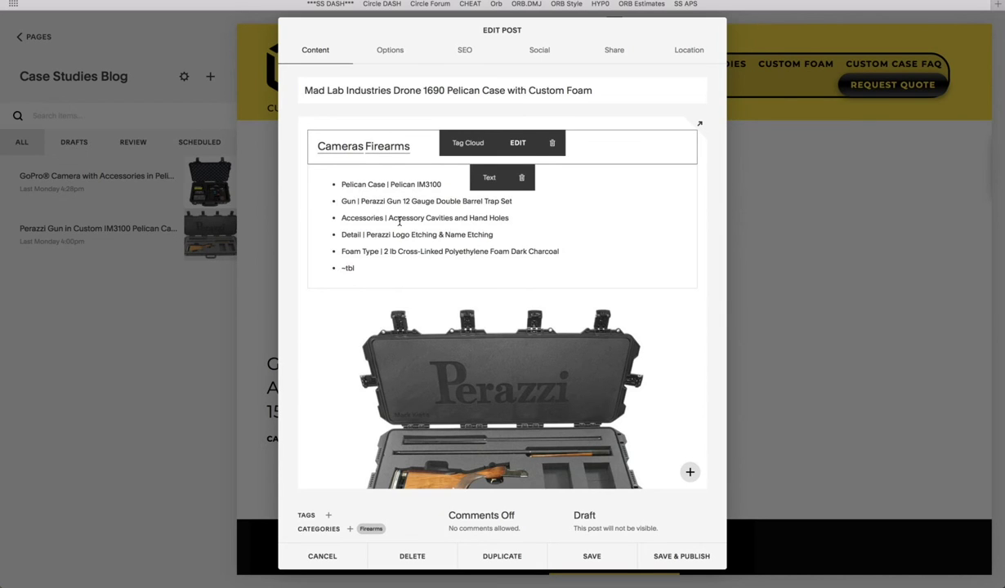
# Look over the specification list's labels, its ~tbl line and the image gallery beneath it.
pyautogui.click(343, 184)
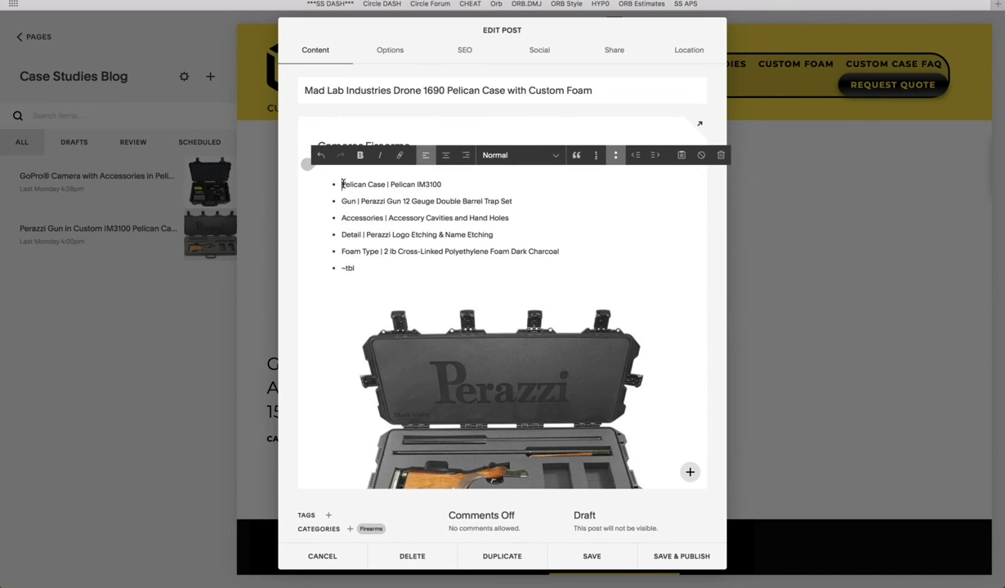
pyautogui.moveTo(342, 184); pyautogui.dragTo(385, 185)
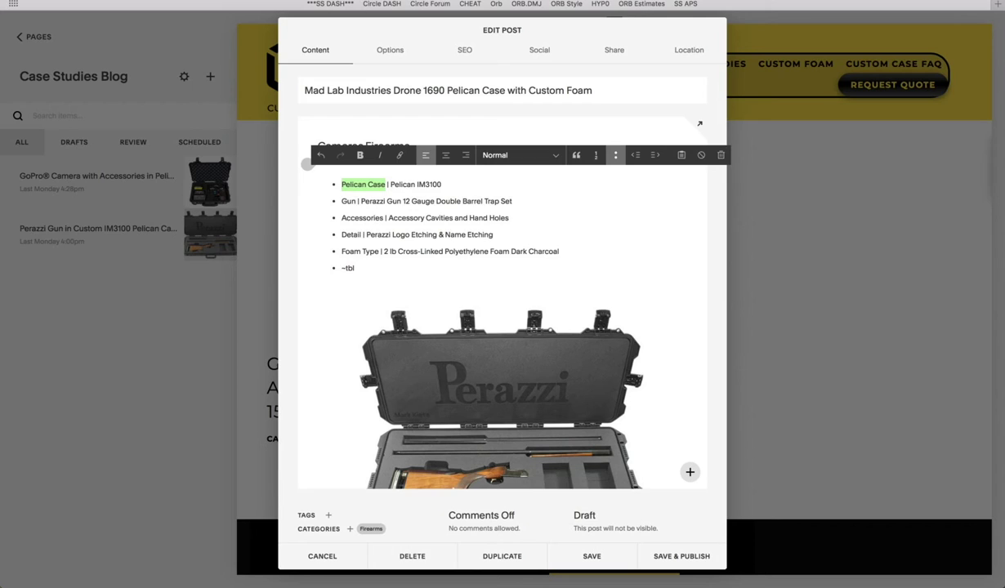
pyautogui.click(415, 185)
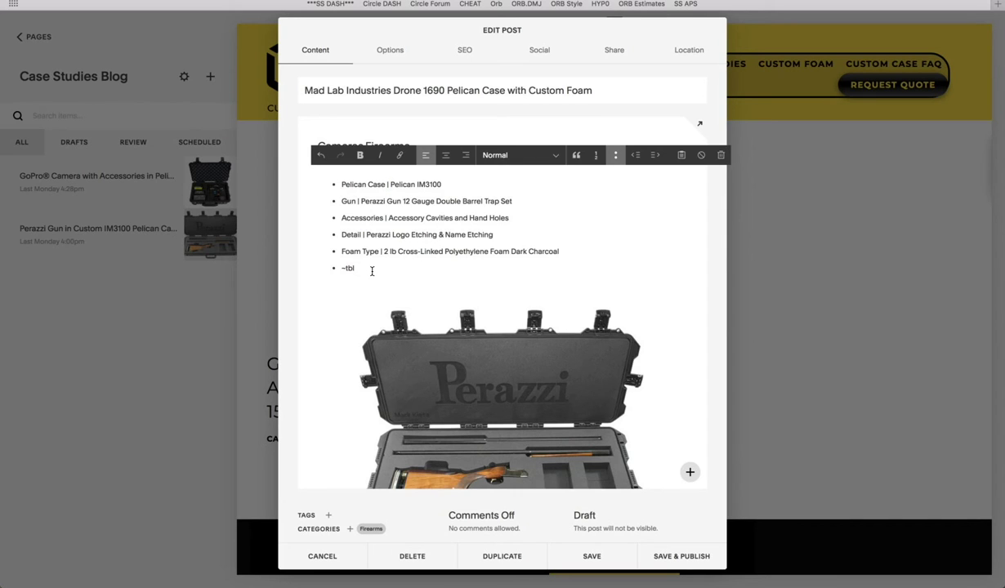
pyautogui.press('BackSpace')
pyautogui.write('l')
pyautogui.scroll(-2, 427, 271)
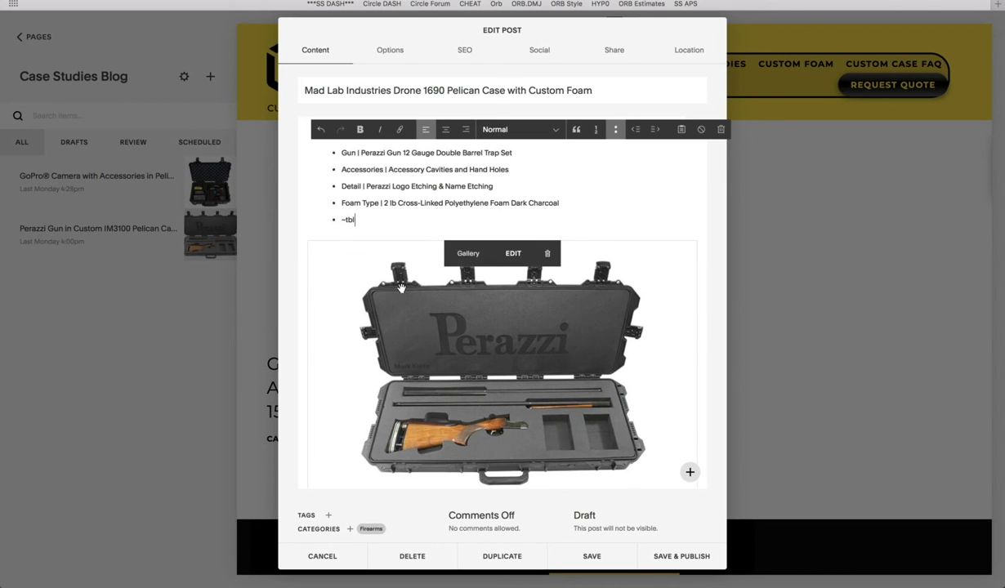
pyautogui.scroll(2, 412, 245)
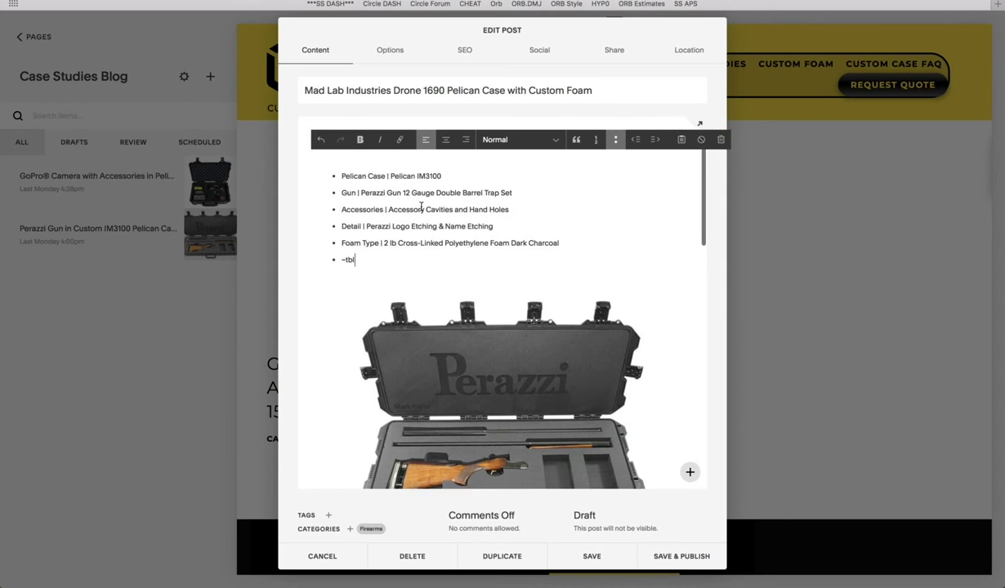
# Copy the case name from The Pelican Shop's drone page in Chrome and set the Pelican Case value to plain text "1690 Transport Case".
pyautogui.press('super+Tab')
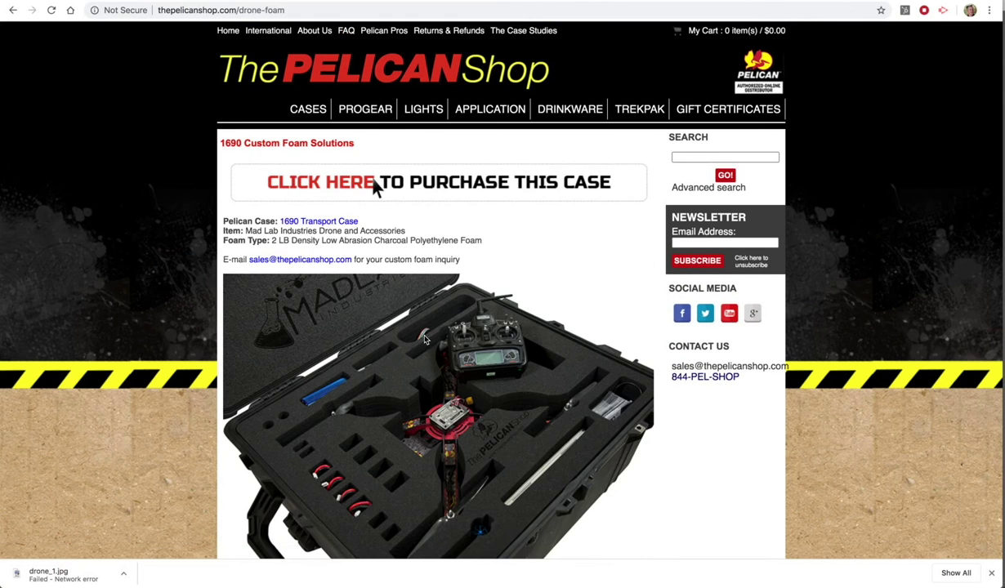
pyautogui.moveTo(360, 220); pyautogui.dragTo(281, 221)
pyautogui.press('super+c')
pyautogui.press('super+Tab')
pyautogui.moveTo(444, 183); pyautogui.dragTo(389, 184)
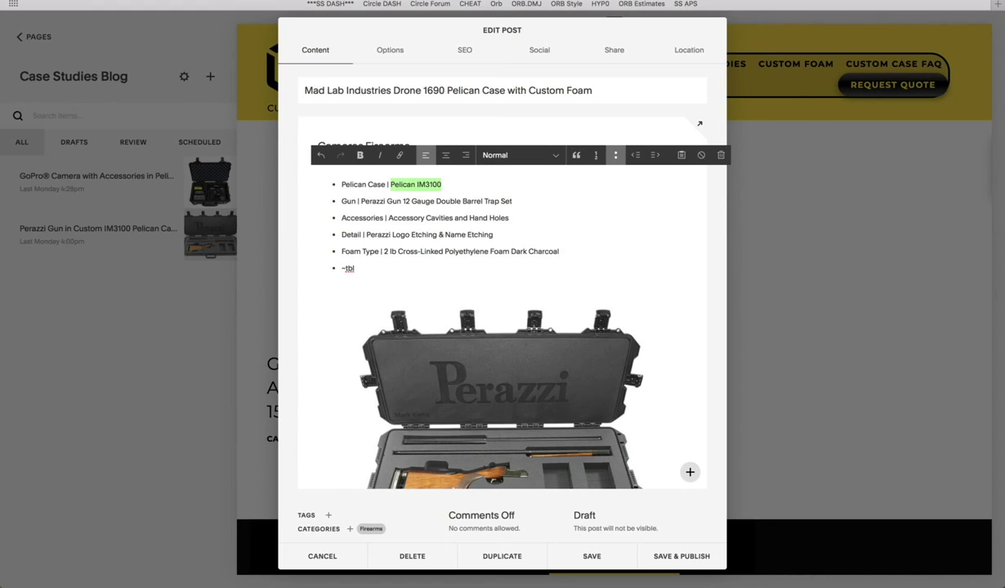
pyautogui.press('BackSpace')
pyautogui.click(680, 156)
pyautogui.click(520, 263)
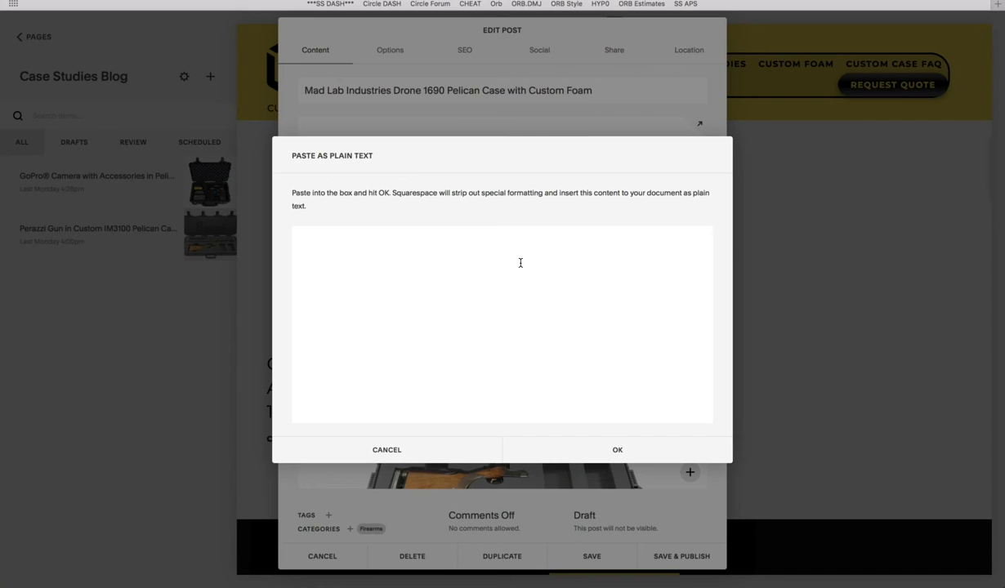
pyautogui.press('super+v')
pyautogui.click(618, 454)
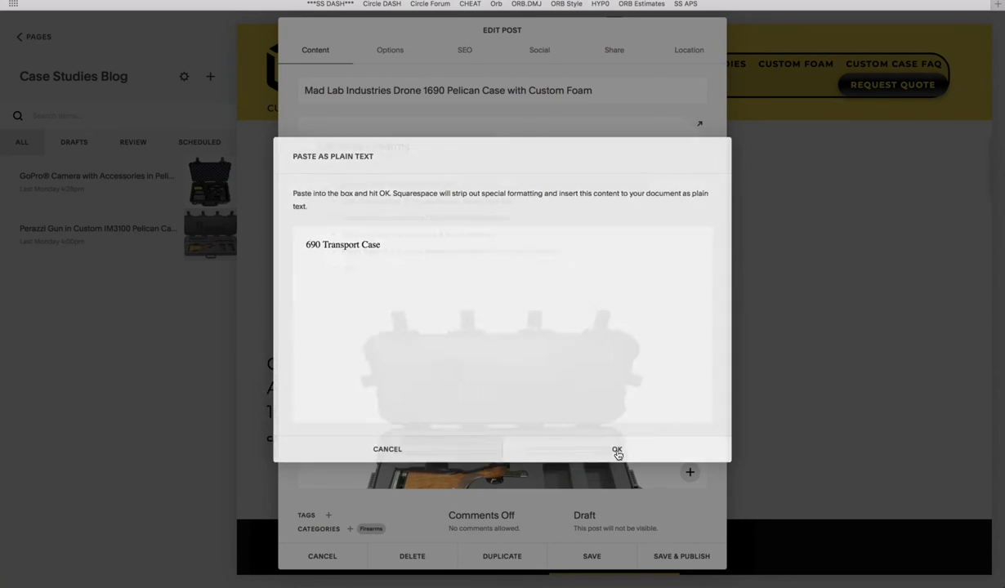
pyautogui.click(390, 185)
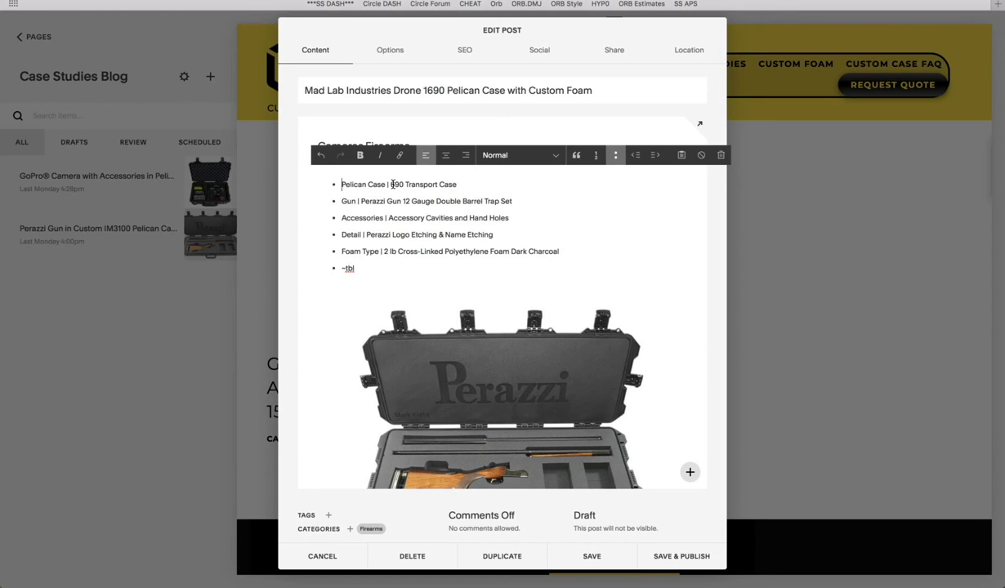
pyautogui.write('1')
# Rename the "Gun" label in the specification list to "Item".
pyautogui.press('super+Tab')
pyautogui.press('super+Tab')
pyautogui.moveTo(360, 202); pyautogui.dragTo(342, 202)
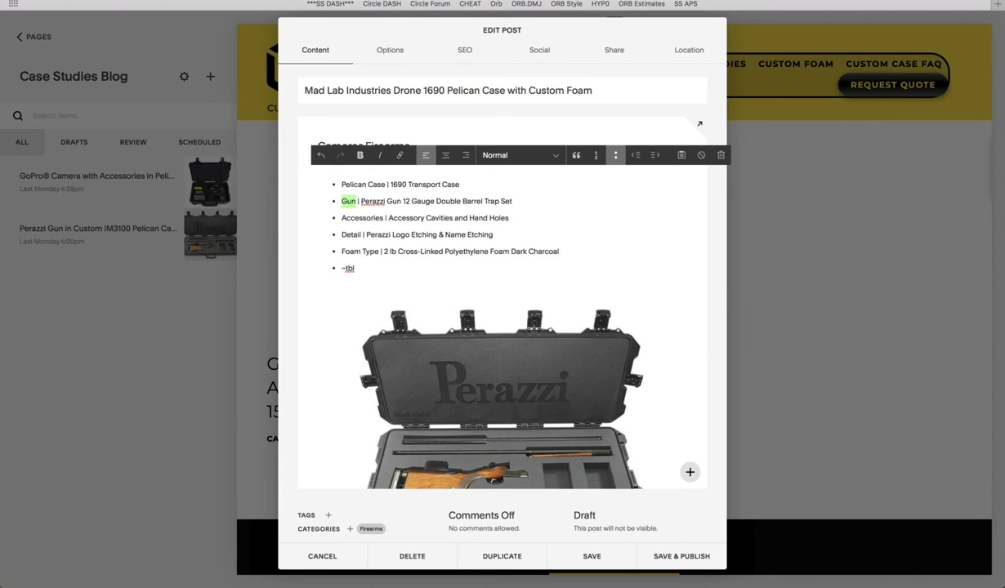
pyautogui.write('Item |')
# Replace the Item value with plain text "Mad Lab Industries Drone and Accessories" copied from the drone page in Chrome.
pyautogui.press('super+Tab')
pyautogui.moveTo(430, 231); pyautogui.dragTo(249, 234)
pyautogui.press('super+Tab')
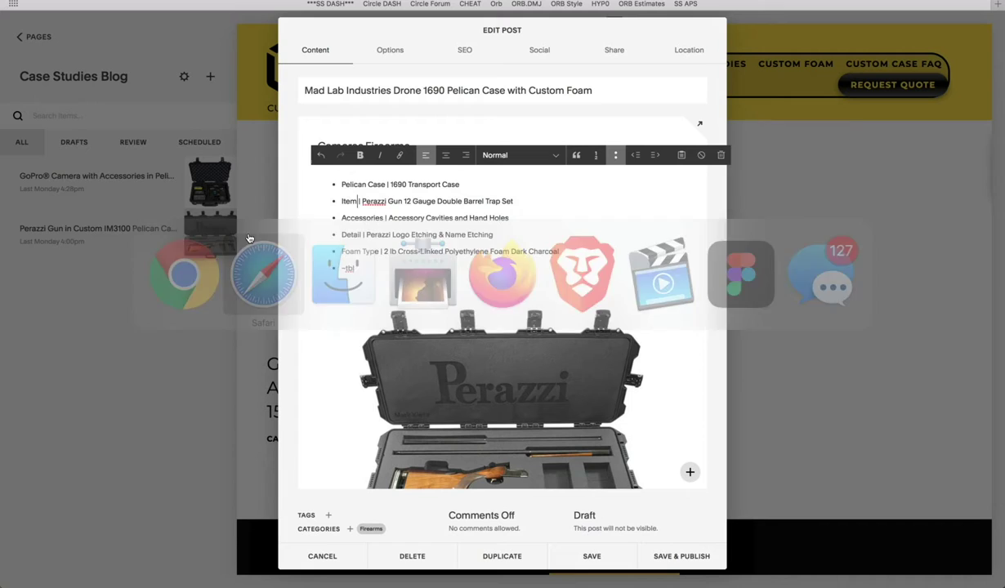
pyautogui.moveTo(493, 201); pyautogui.dragTo(362, 201)
pyautogui.press('BackSpace')
pyautogui.click(682, 155)
pyautogui.write('Mad Lab Industries Drone and Accessories')
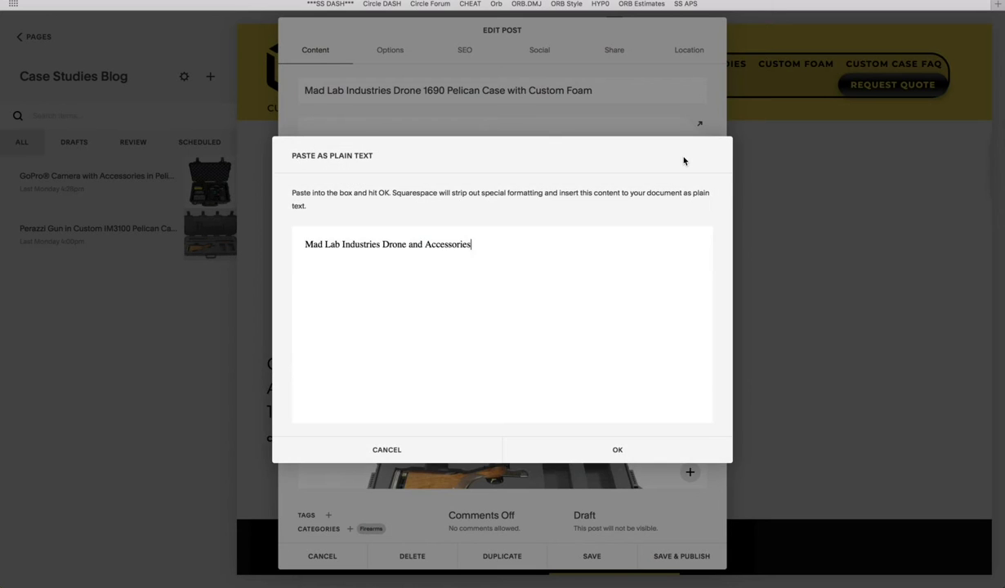
pyautogui.click(617, 448)
# Replace the Accessories line with "Foam Type | 2 LB Density Low Abrasion Charcoal Polyethylene Foam", copying the value from the drone page in Chrome.
pyautogui.press('super+Tab')
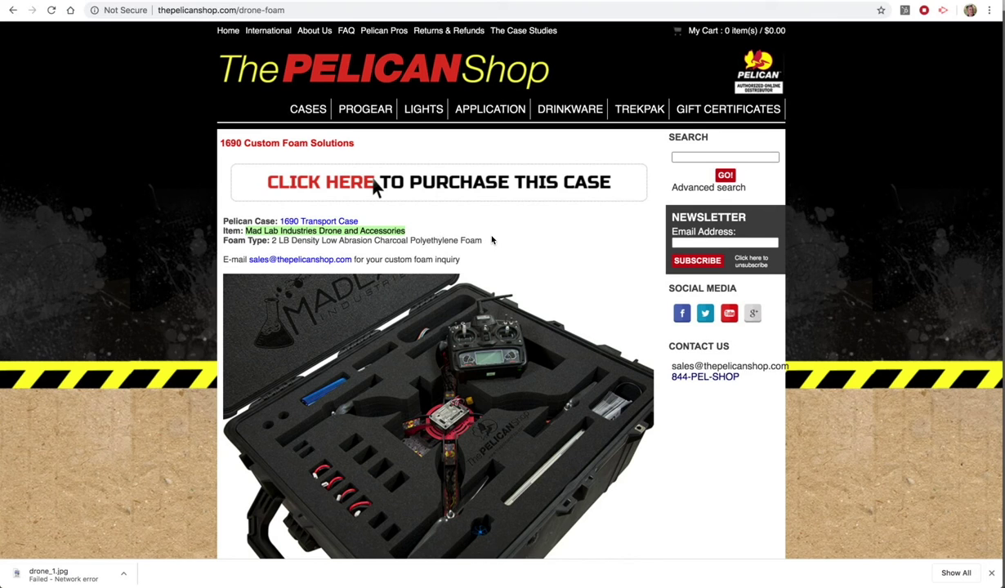
pyautogui.press('super+Tab')
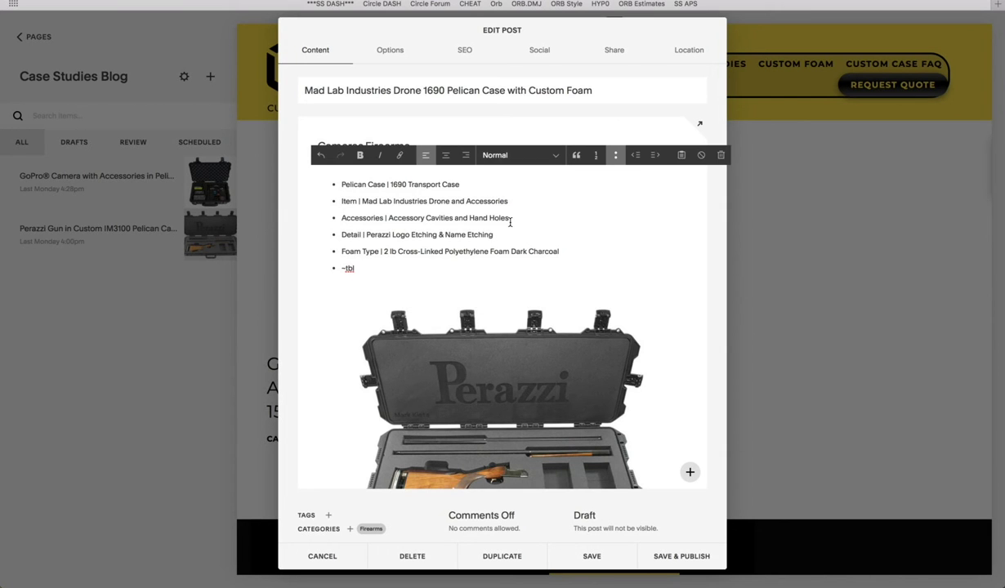
pyautogui.press('super+Tab')
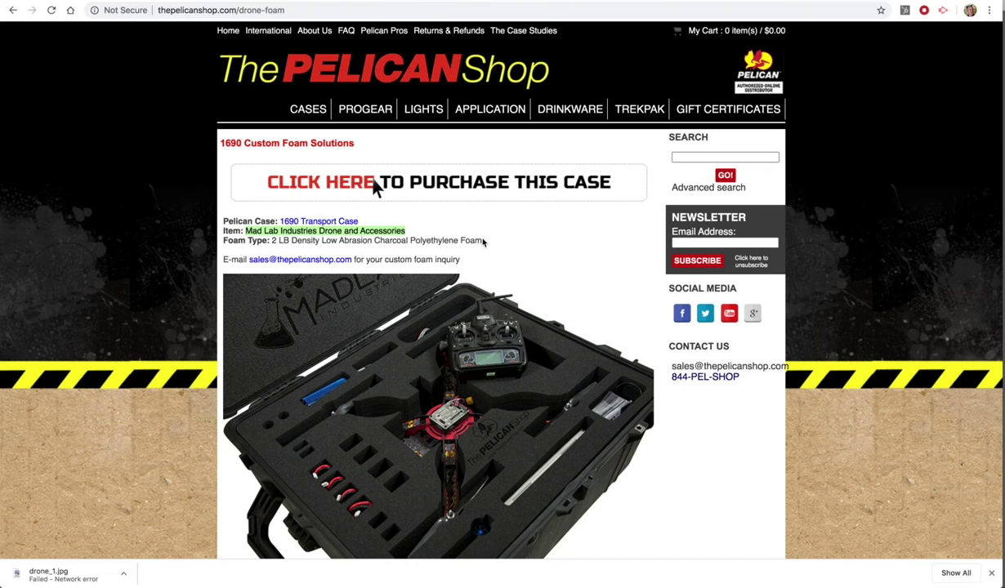
pyautogui.moveTo(490, 242); pyautogui.dragTo(269, 241)
pyautogui.press('super+Tab')
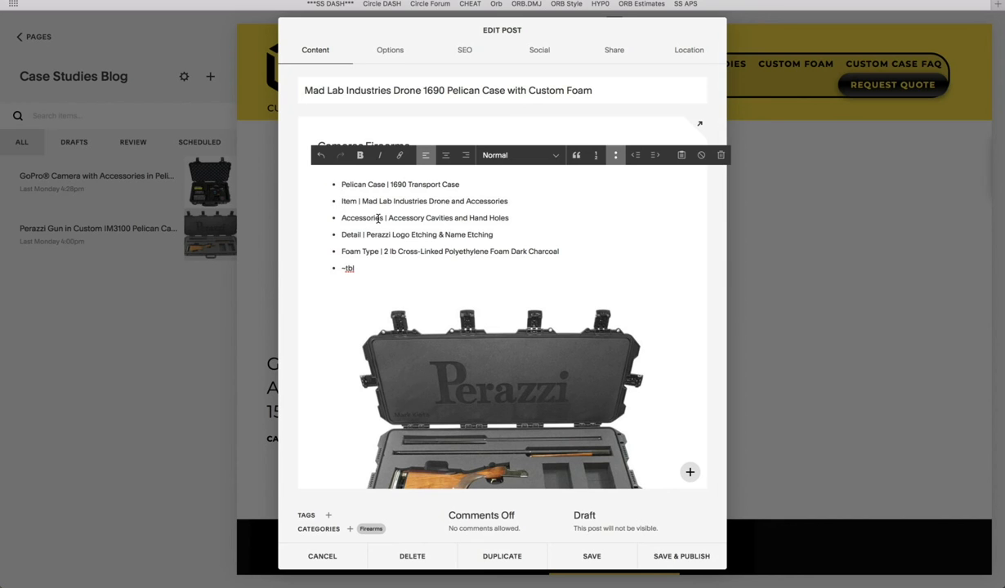
pyautogui.write('Foam Type')
pyautogui.press('Right')
pyautogui.press('Right')
pyautogui.press('Right')
pyautogui.press('super+shift+Right')
pyautogui.write('2 LB Density Low Abrasion Charcoal Polyethylene Foam')
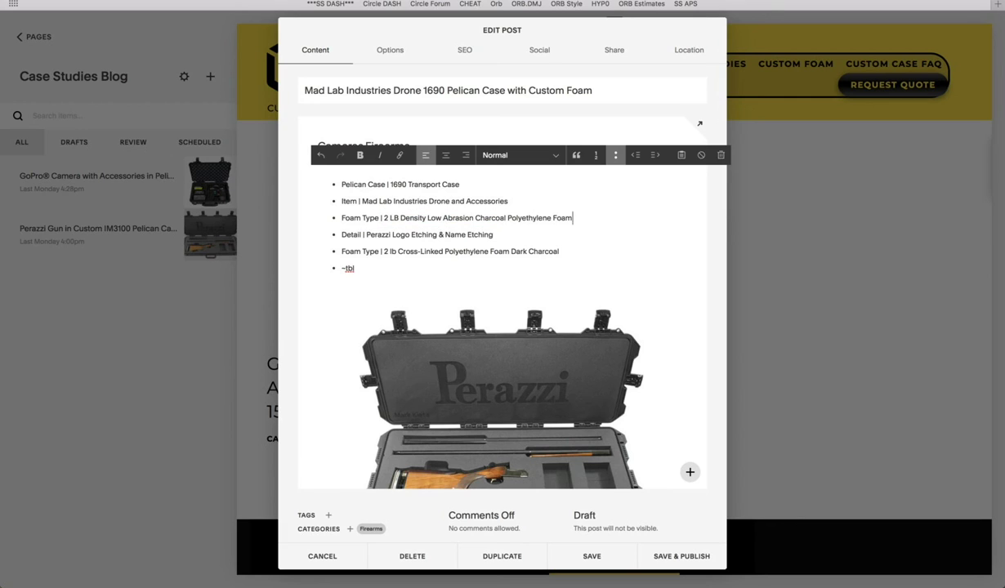
# Delete the Perazzi Detail line and the old Foam Type line from the specification list.
pyautogui.hotkey('shift', 'Down')
pyautogui.hotkey('shift', 'Down')
pyautogui.press('BackSpace')
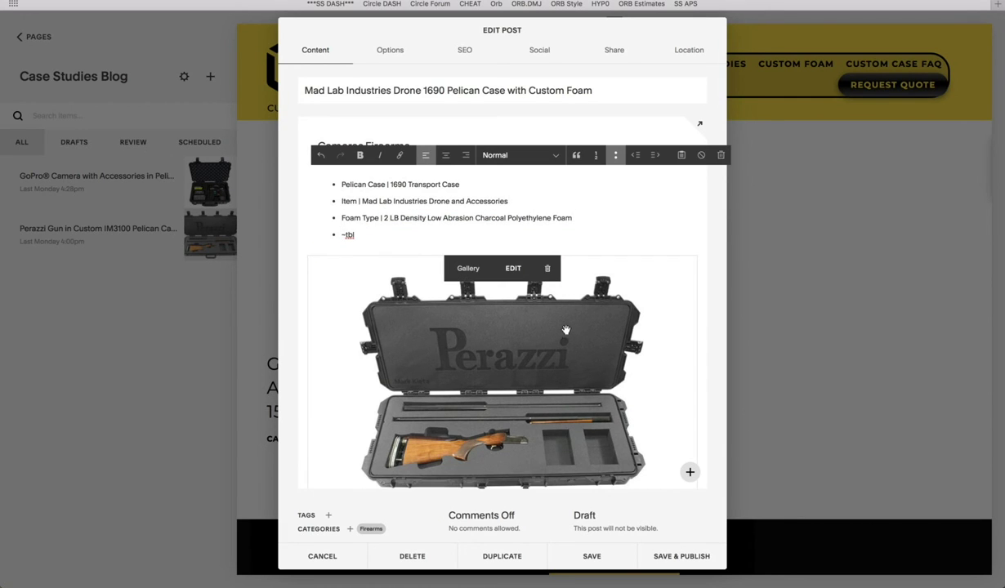
# Remove all three Perazzi images from the post's stacked gallery.
pyautogui.click(513, 270)
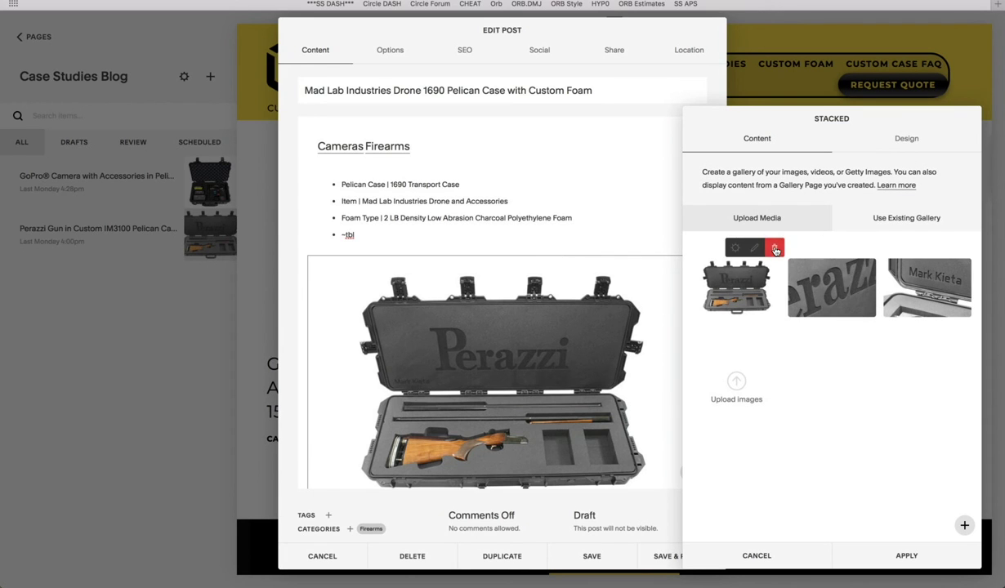
pyautogui.click(747, 244)
pyautogui.click(818, 280)
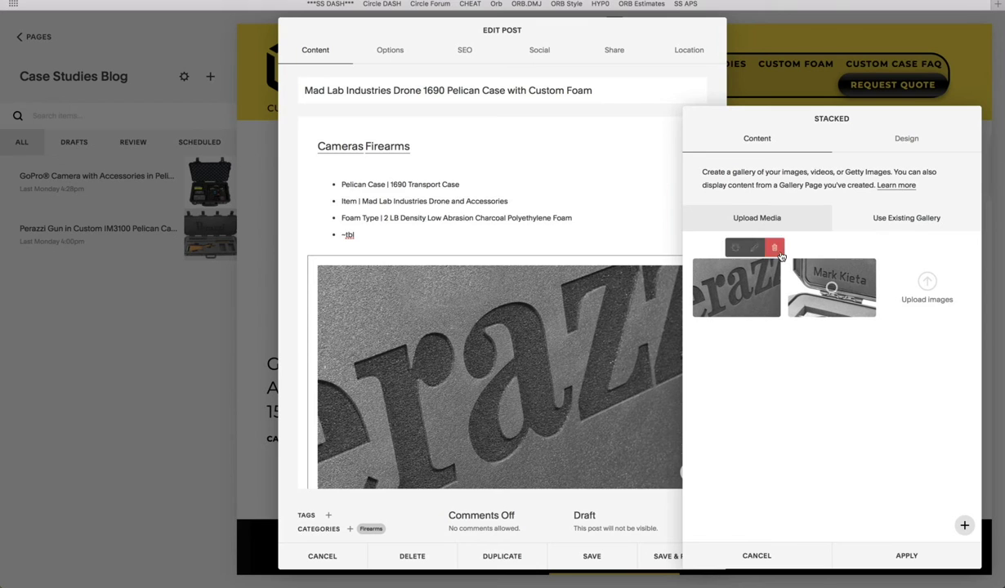
pyautogui.click(773, 250)
pyautogui.click(785, 276)
pyautogui.click(771, 250)
pyautogui.click(789, 274)
# Upload drone_1.jpg through drone_4.jpg from Finder's Mad Lab folder into the stacked gallery and apply the change.
pyautogui.press('super+Tab')
pyautogui.press('super+Tab')
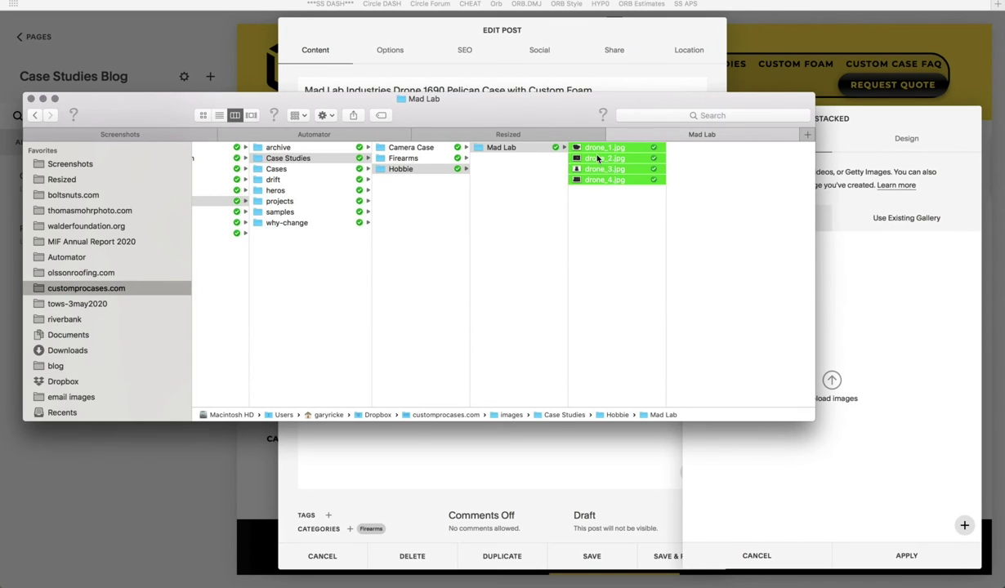
pyautogui.moveTo(598, 159); pyautogui.dragTo(881, 353)
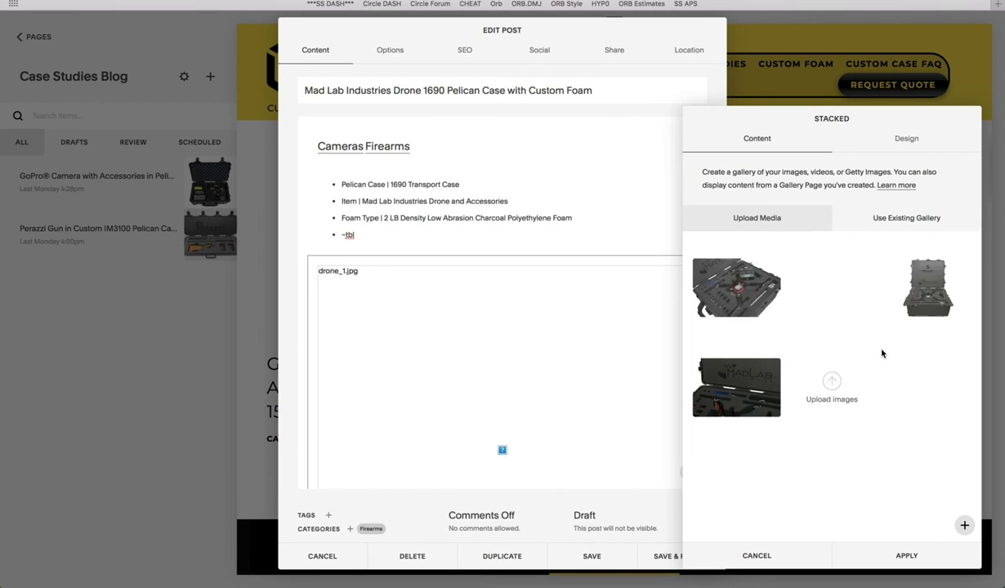
pyautogui.click(878, 554)
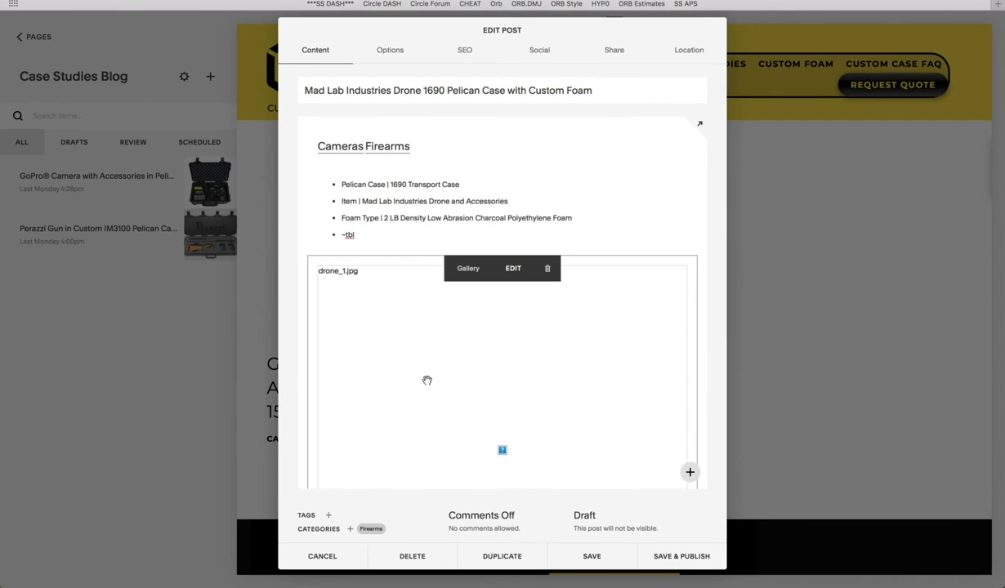
# Check the uploaded drone photos in the post and remove its Firearms category.
pyautogui.scroll(-5, 427, 380)
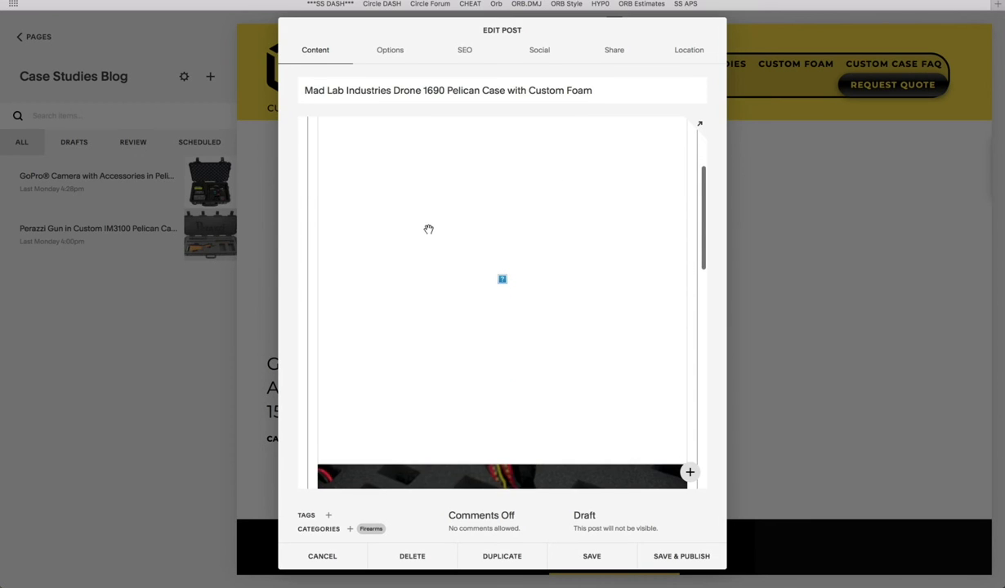
pyautogui.scroll(-10, 428, 230)
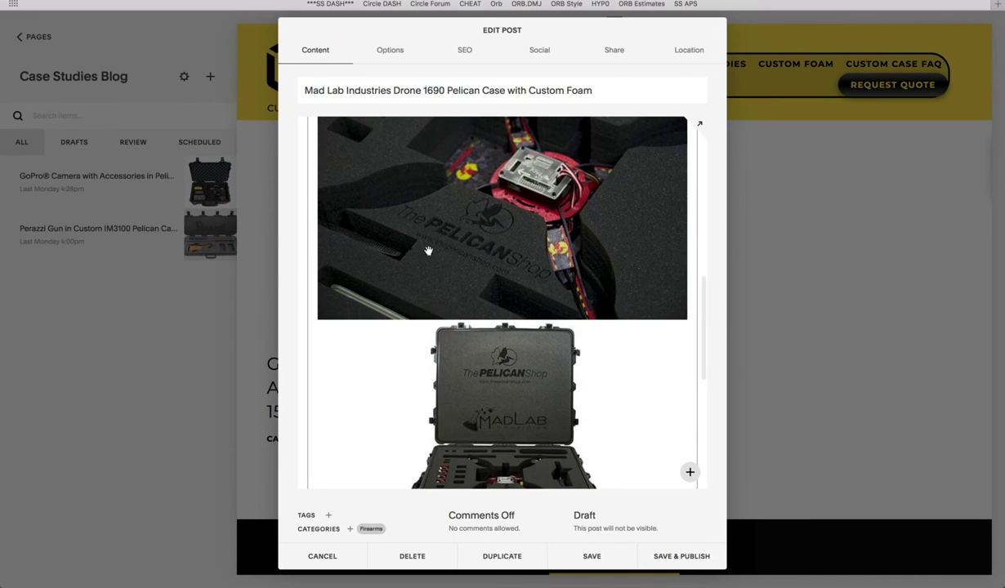
pyautogui.scroll(-5, 429, 251)
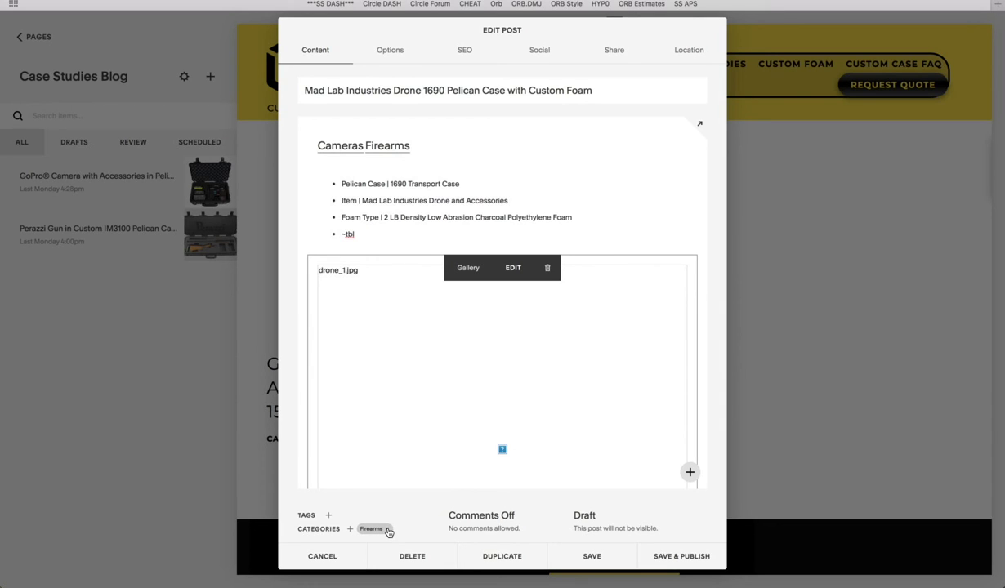
pyautogui.click(389, 531)
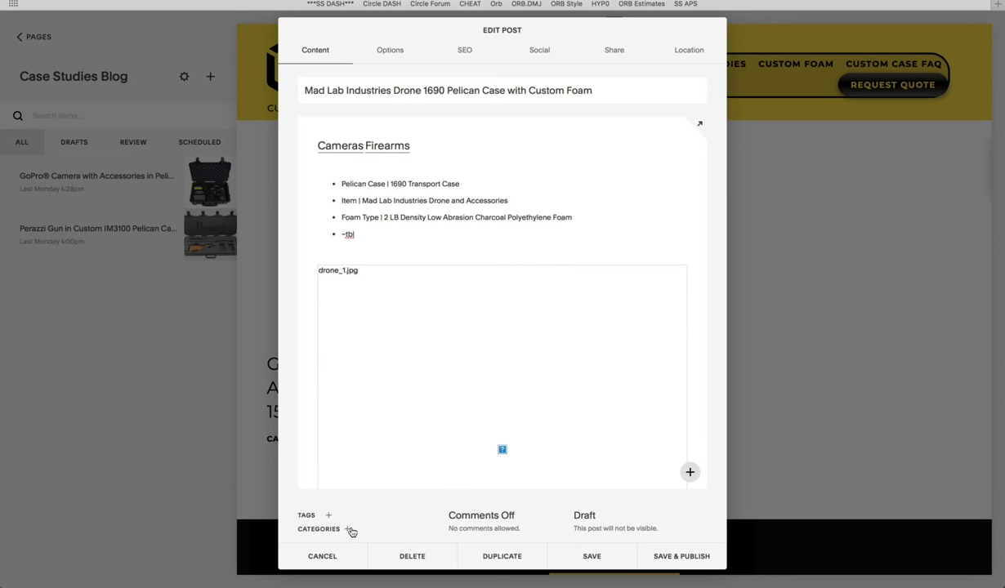
# Create a Hobbies category for the Mad Lab drone post, publish the post and reload the live case studies page in Chrome.
pyautogui.click(349, 531)
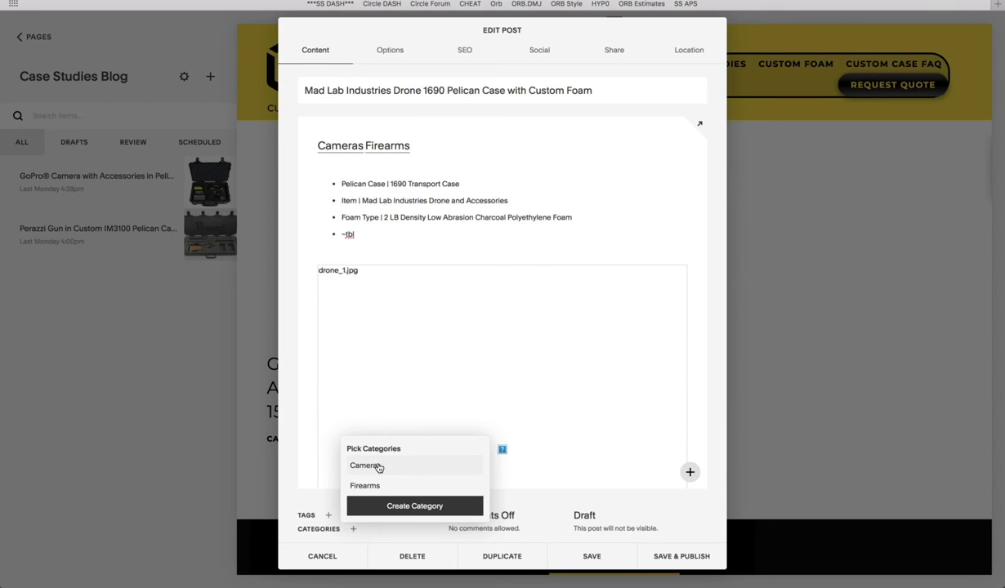
pyautogui.click(406, 507)
pyautogui.write('Hobbies')
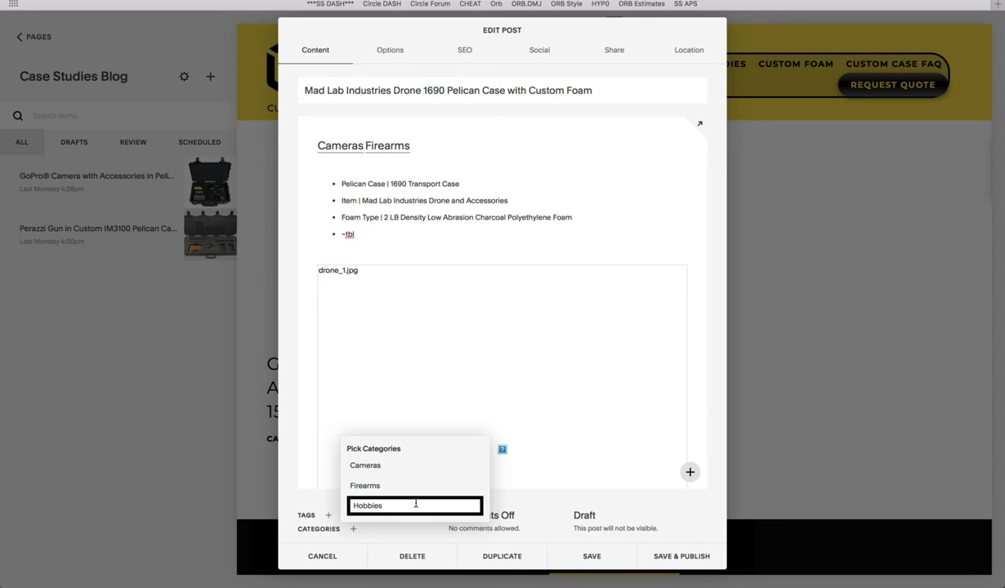
pyautogui.press('Return')
pyautogui.click(539, 498)
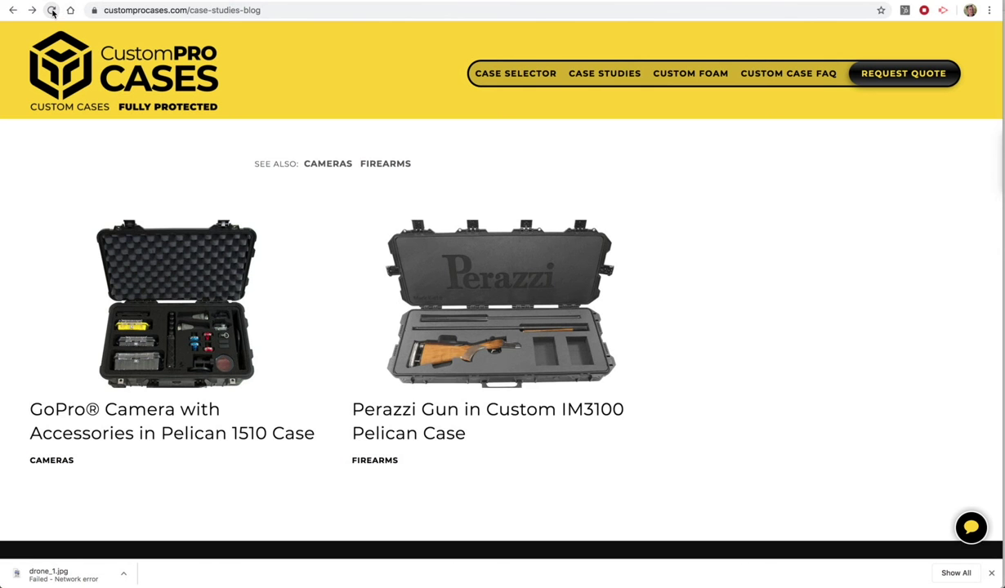
pyautogui.click(51, 10)
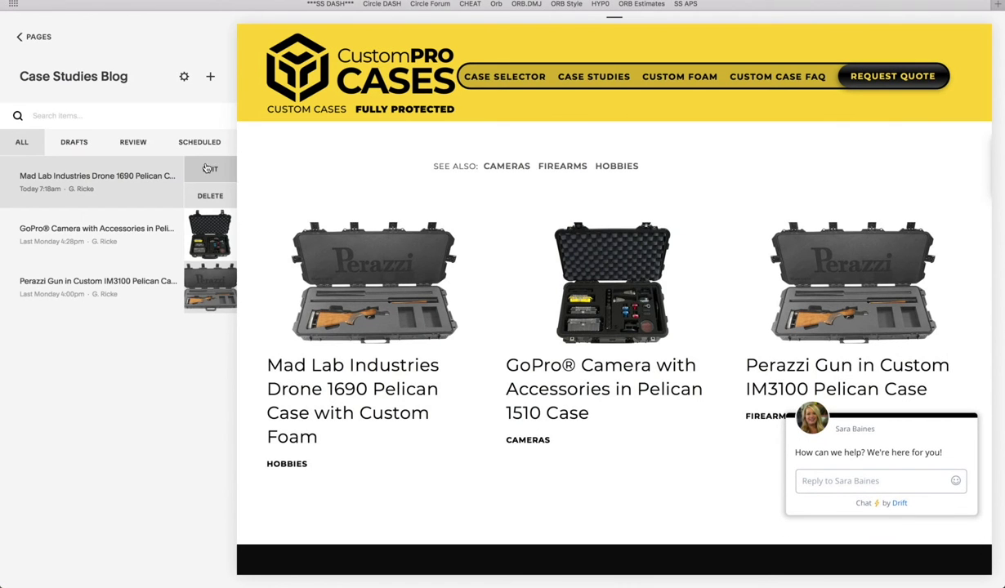
# Open the drone post's thumbnail image options in Squarespace and bring up the Mad Lab folder in Finder.
pyautogui.click(210, 169)
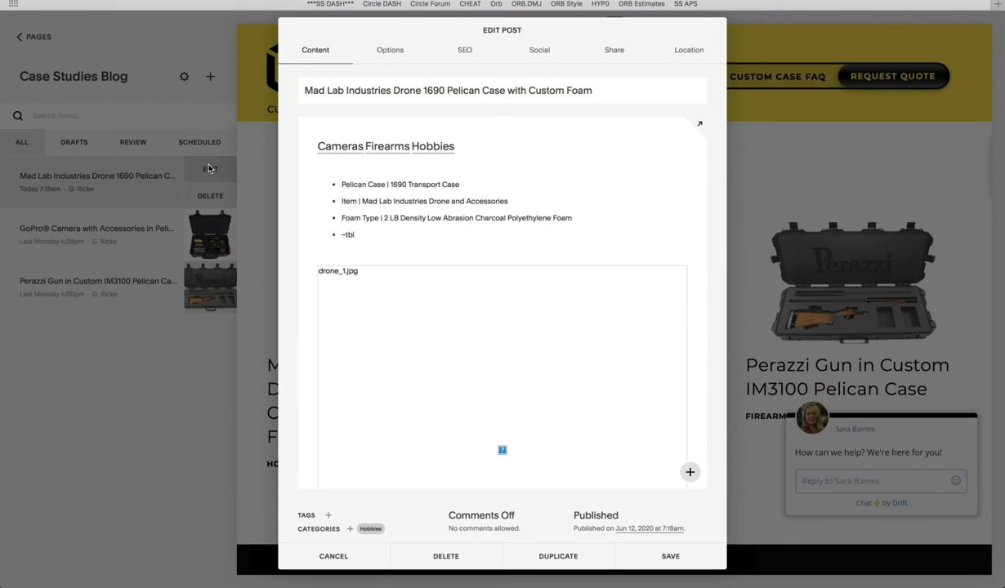
pyautogui.click(389, 51)
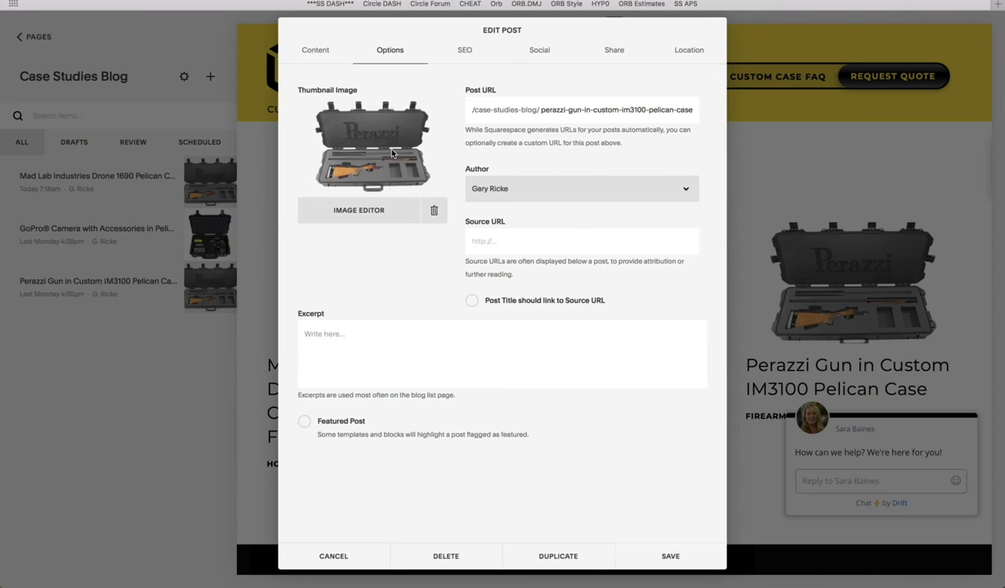
pyautogui.moveTo(392, 152)
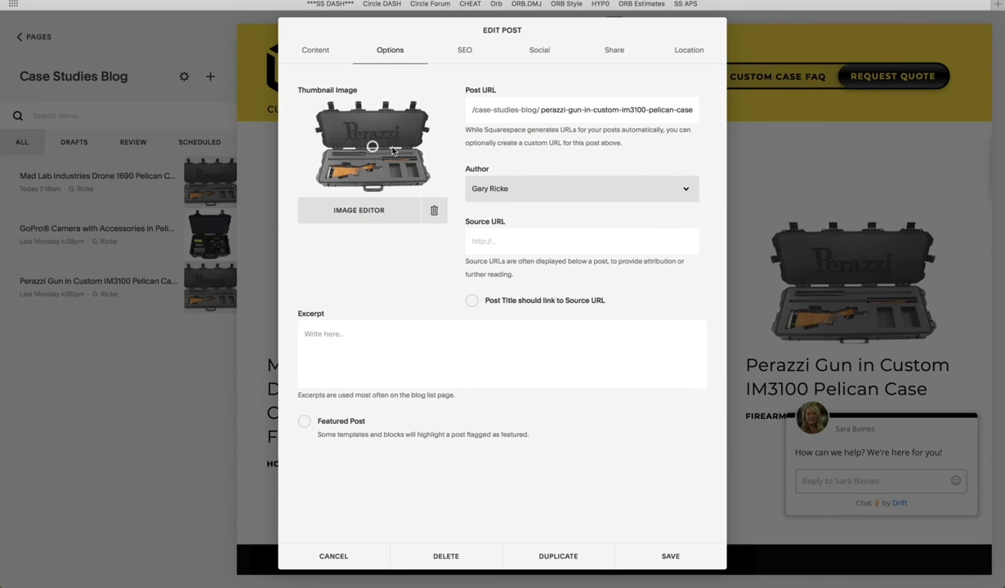
pyautogui.press('super+Tab')
pyautogui.click(613, 219)
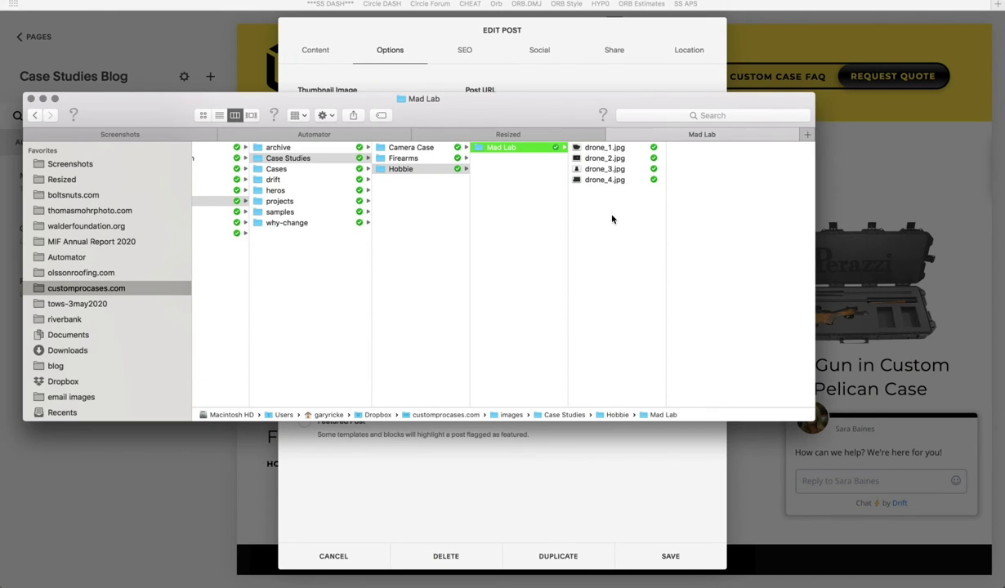
# Preview the drone photos in the Mad Lab folder and check which one The Pelican Shop's Hobbies page uses in Chrome.
pyautogui.click(598, 149)
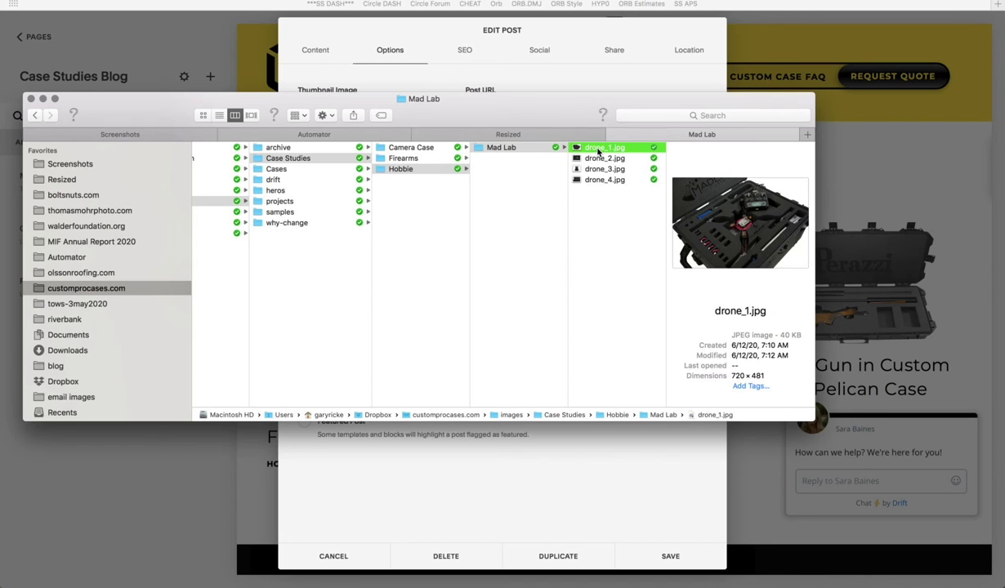
pyautogui.press('Down')
pyautogui.press('Down')
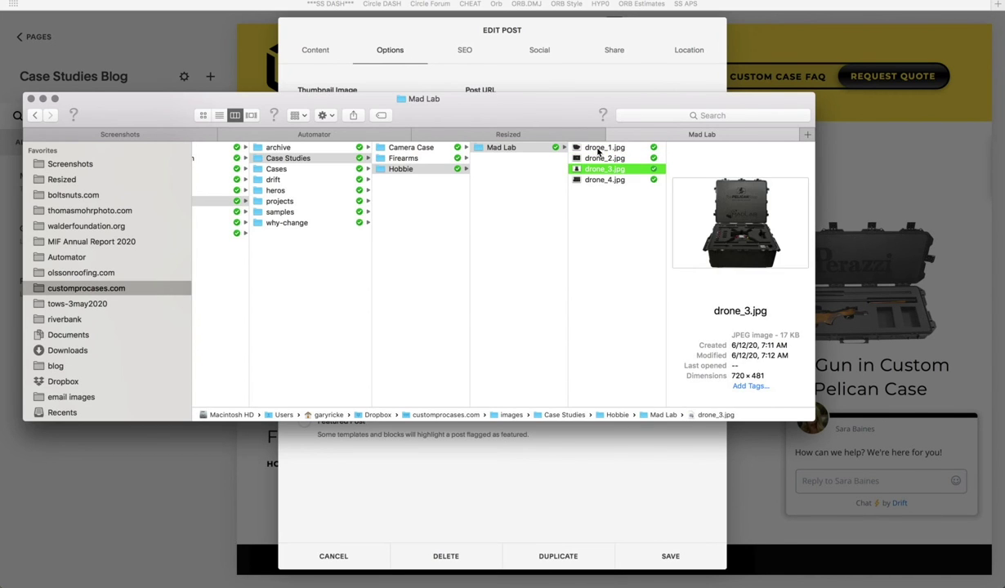
pyautogui.press('Down')
pyautogui.press('super+Tab')
pyautogui.press('super+Tab')
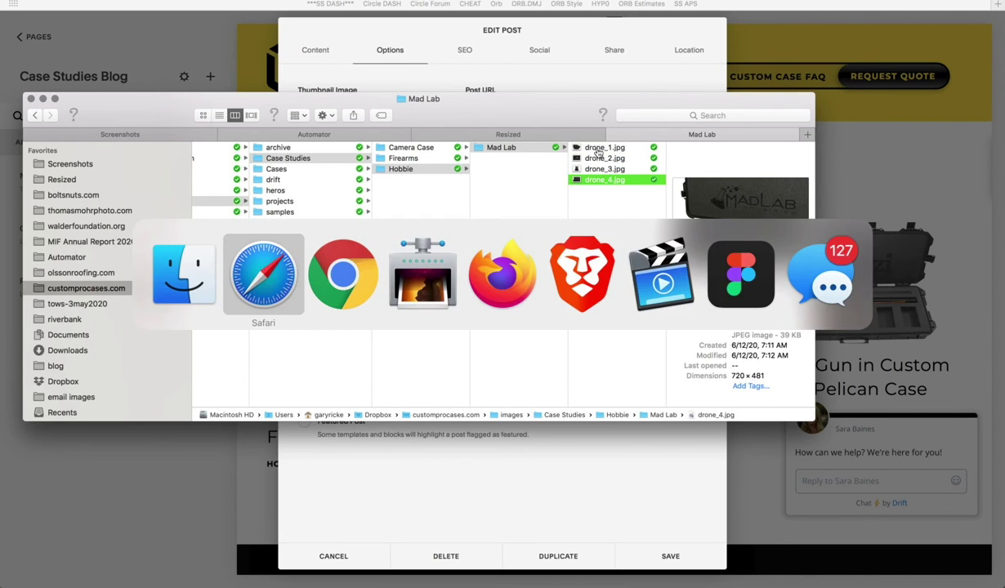
pyautogui.hotkey('ctrl', 'Tab')
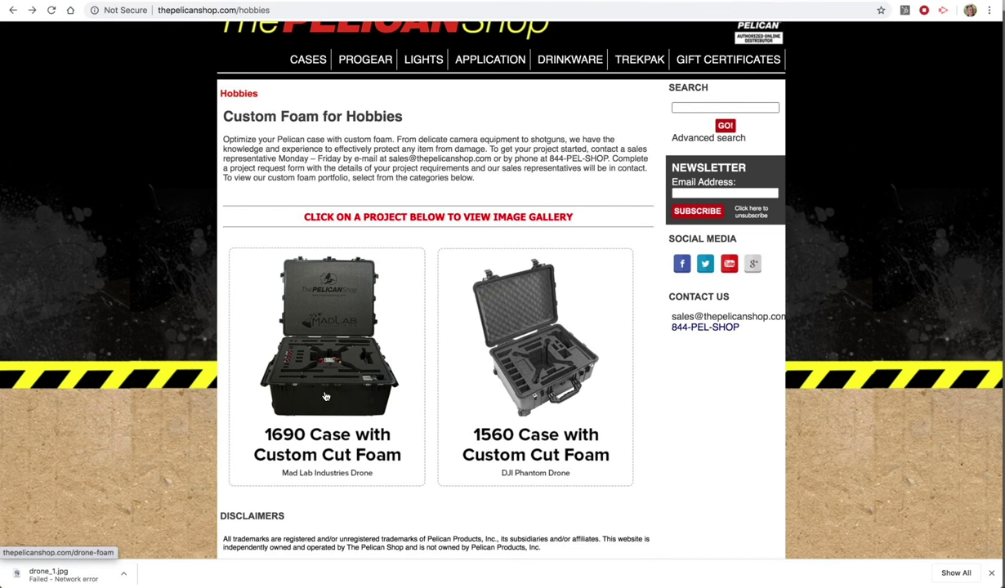
# Replace the drone post's Perazzi thumbnail with drone_3.jpg from Finder and save the post.
pyautogui.press('super+Tab')
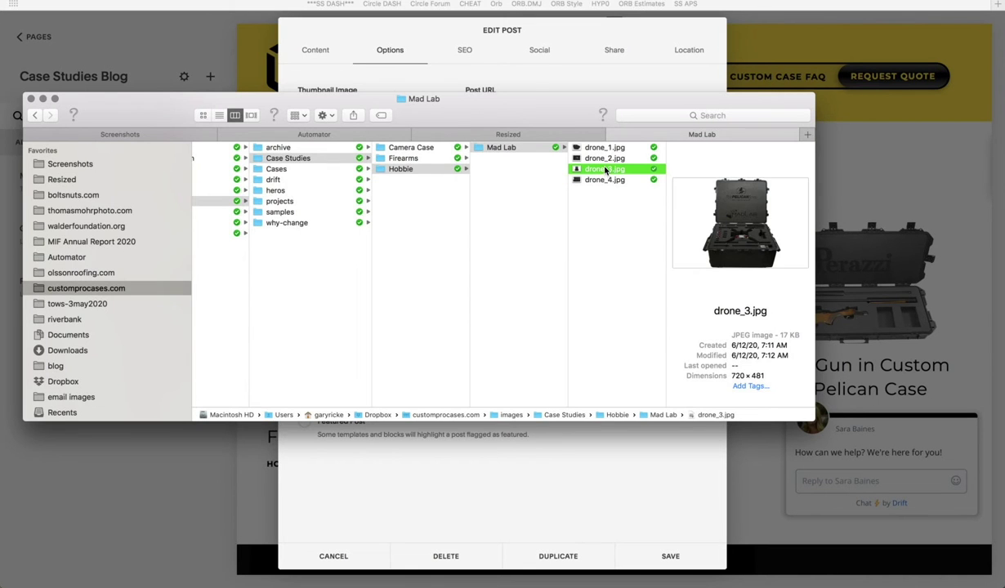
pyautogui.moveTo(579, 168); pyautogui.dragTo(372, 170)
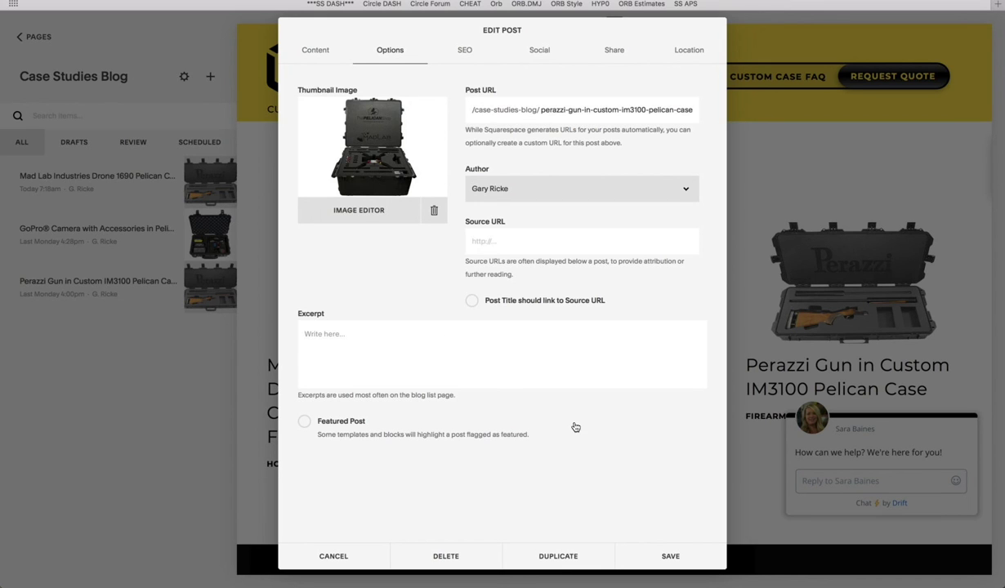
pyautogui.click(670, 556)
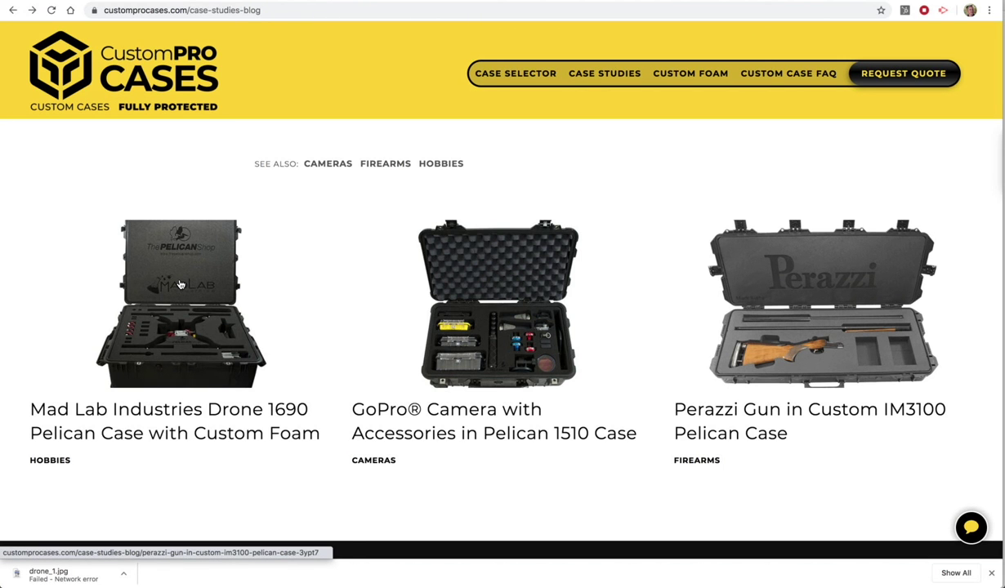
# Open the Mad Lab drone case study on the live site and review its specification table and stacked photos.
pyautogui.click(181, 284)
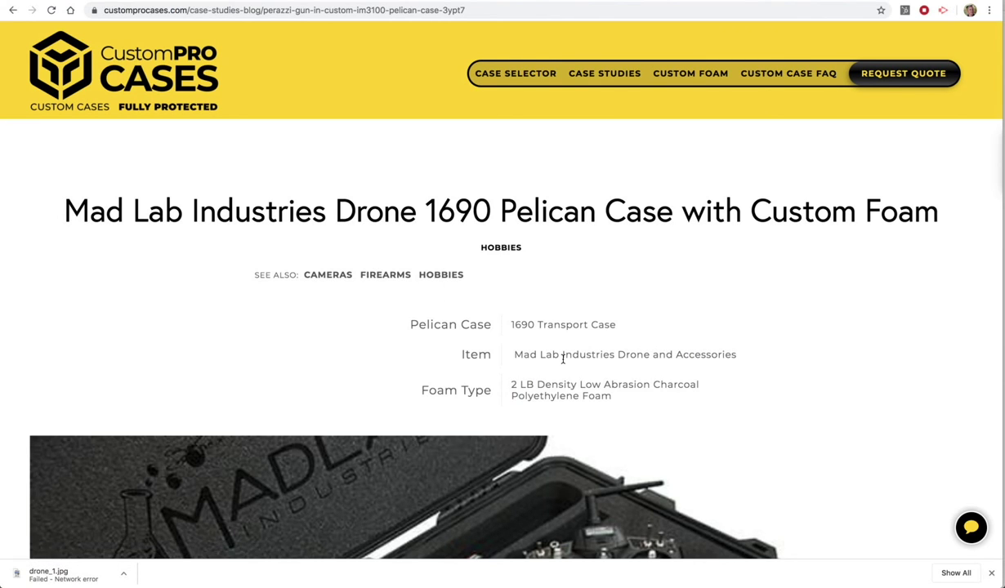
pyautogui.scroll(-3, 523, 354)
pyautogui.scroll(-10, 541, 318)
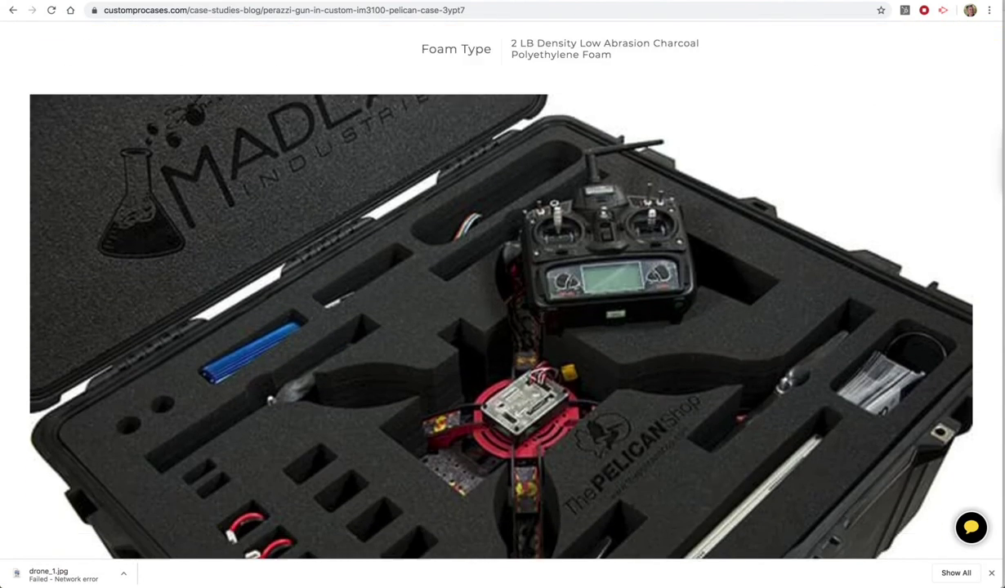
pyautogui.scroll(-20, 541, 320)
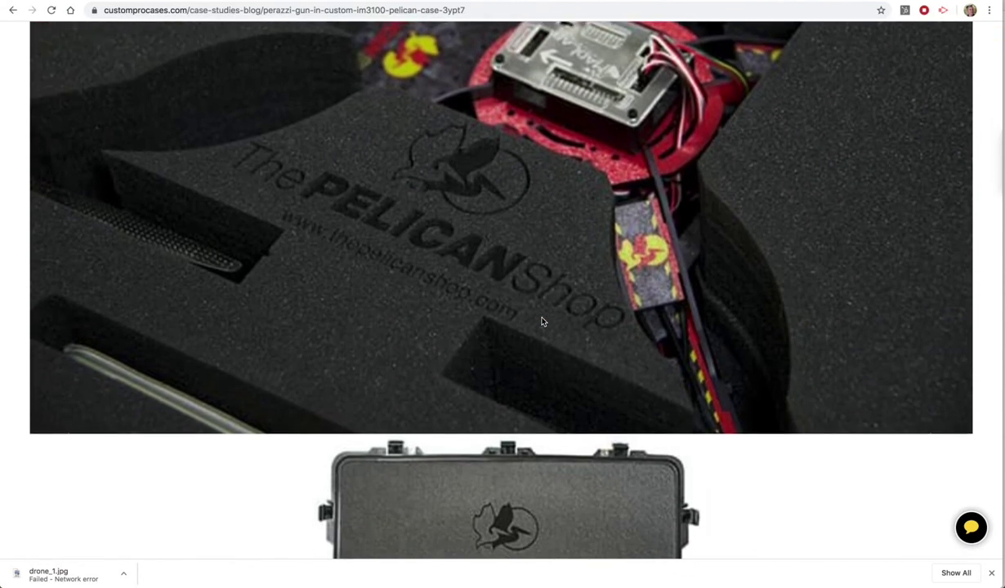
pyautogui.scroll(-10, 541, 321)
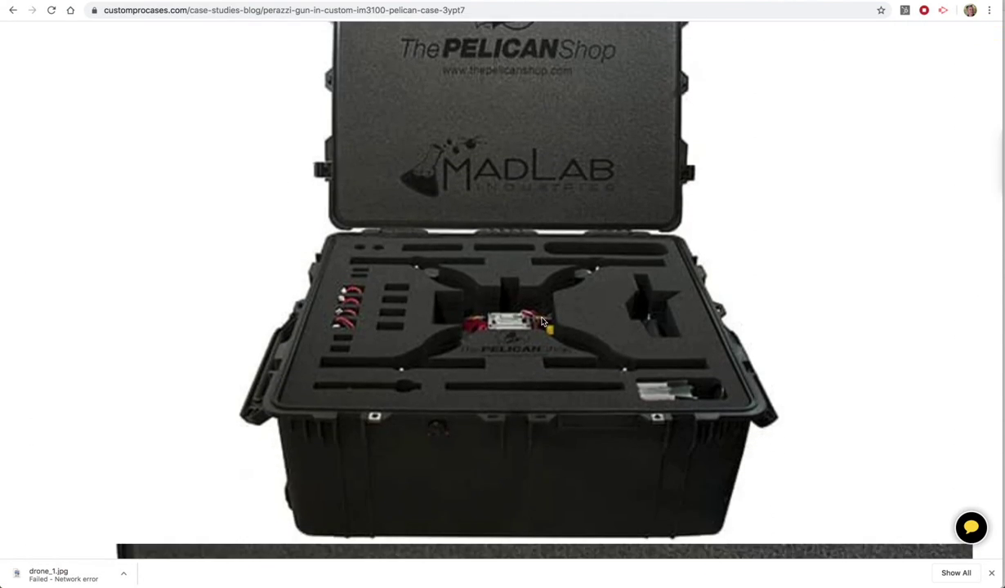
pyautogui.scroll(-10, 541, 320)
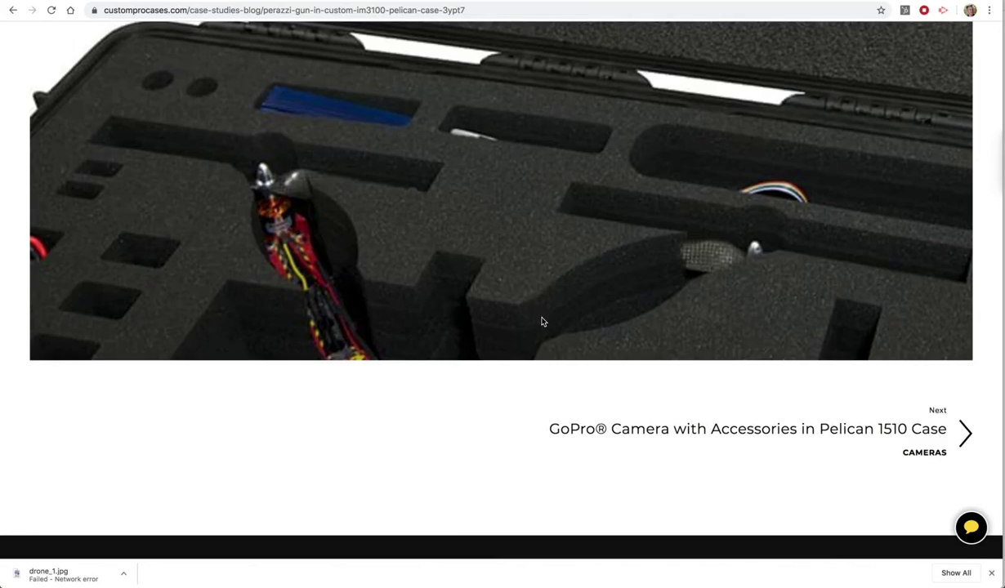
pyautogui.scroll(20, 541, 320)
pyautogui.scroll(20, 520, 235)
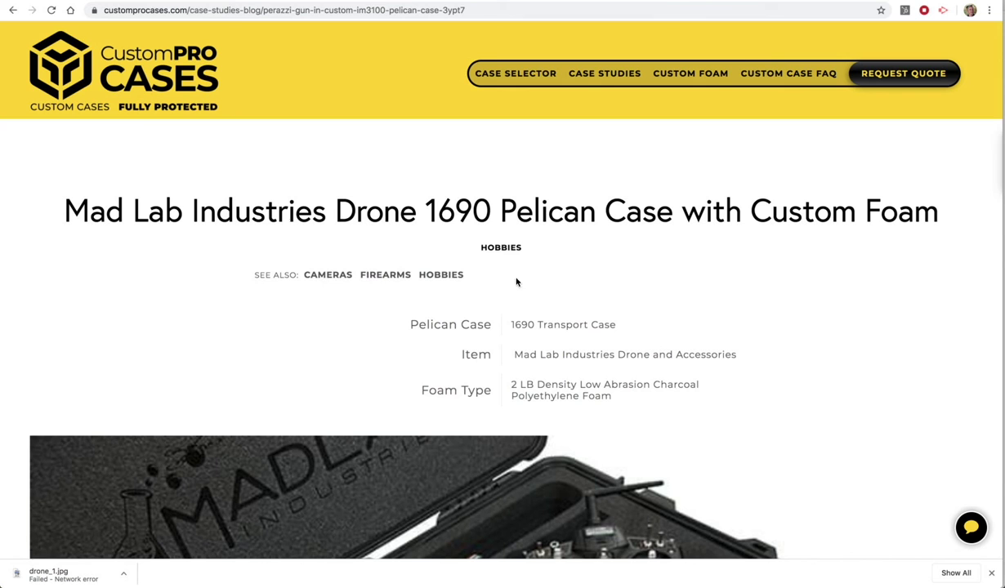
# Open the Perazzi gun case study from the live site's Firearms category and examine the captions under its photos.
pyautogui.click(385, 277)
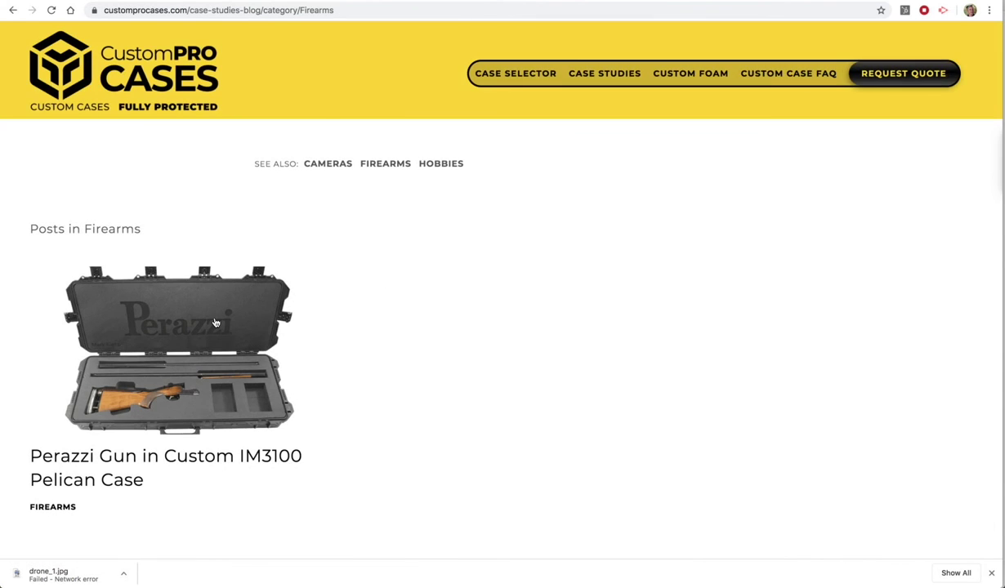
pyautogui.click(217, 324)
pyautogui.scroll(-8, 412, 360)
pyautogui.scroll(-1, 412, 360)
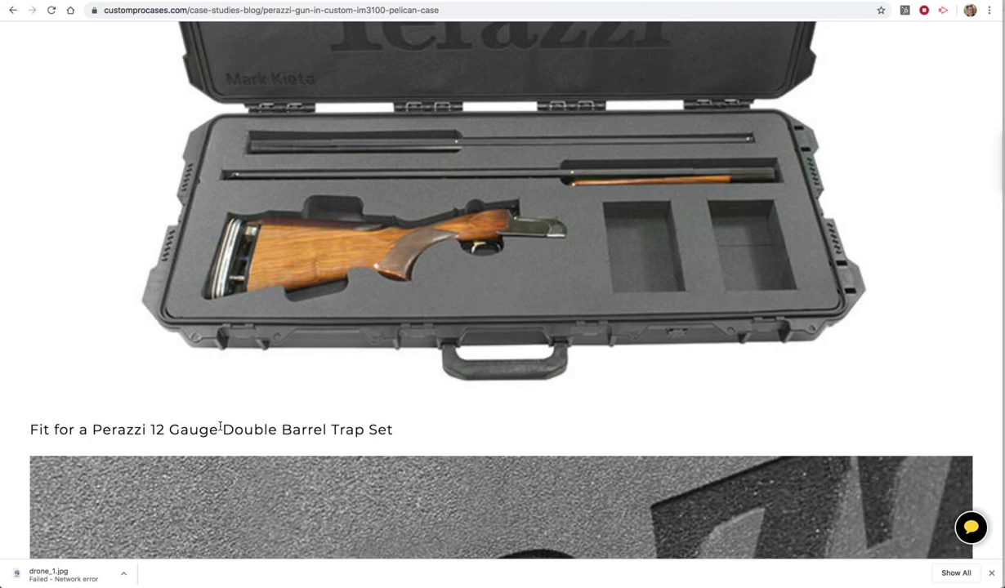
pyautogui.scroll(-10, 220, 425)
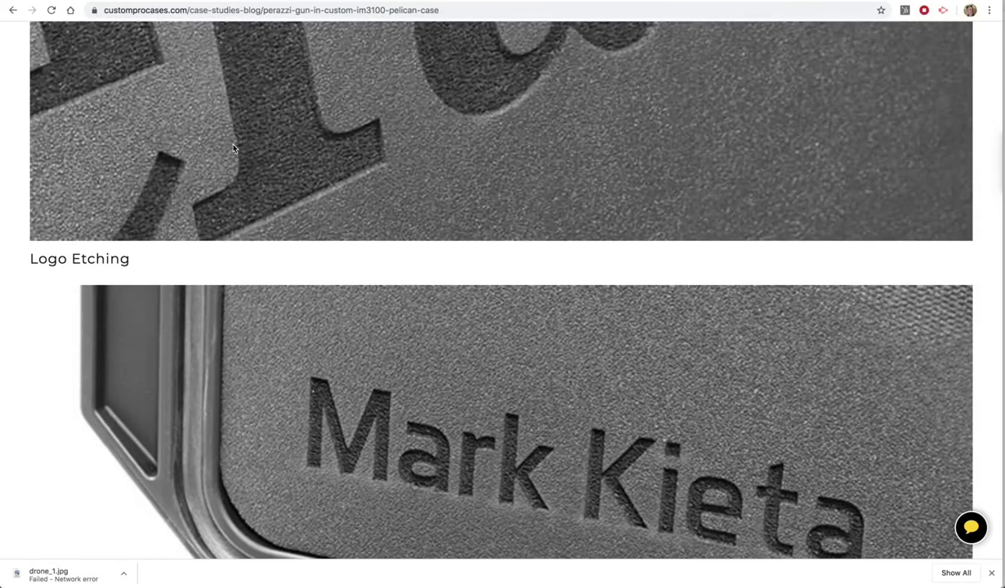
pyautogui.scroll(-5, 297, 411)
# Open the Perazzi post's stacked gallery in the Squarespace editor and examine the title of the logo close-up image.
pyautogui.press('super+Tab')
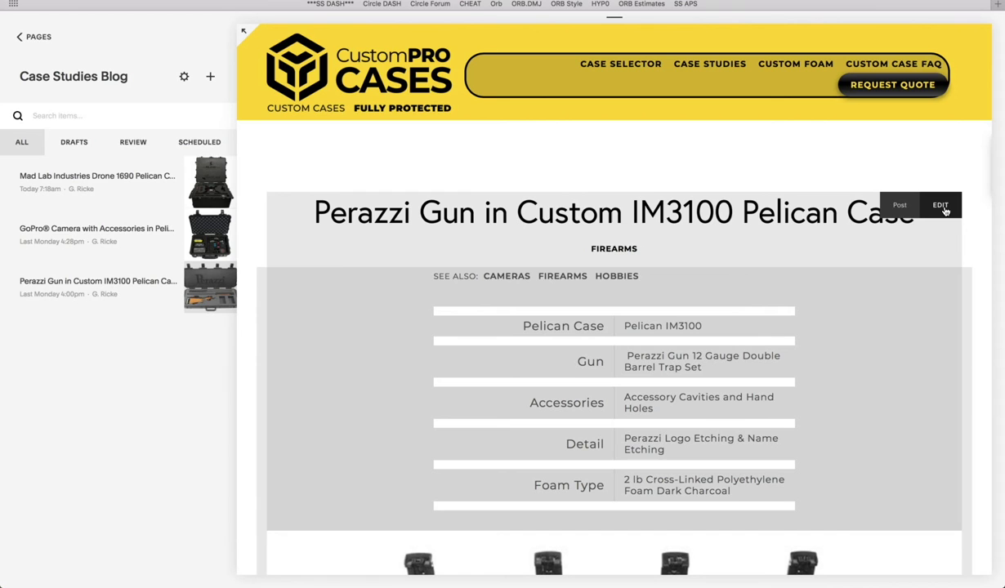
pyautogui.click(942, 207)
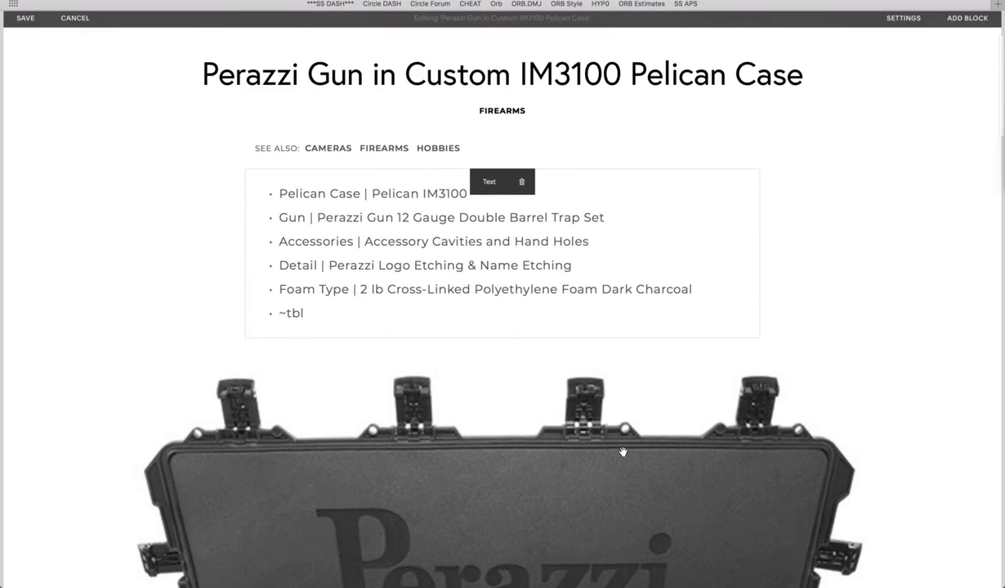
pyautogui.scroll(-4, 622, 452)
pyautogui.moveTo(621, 451)
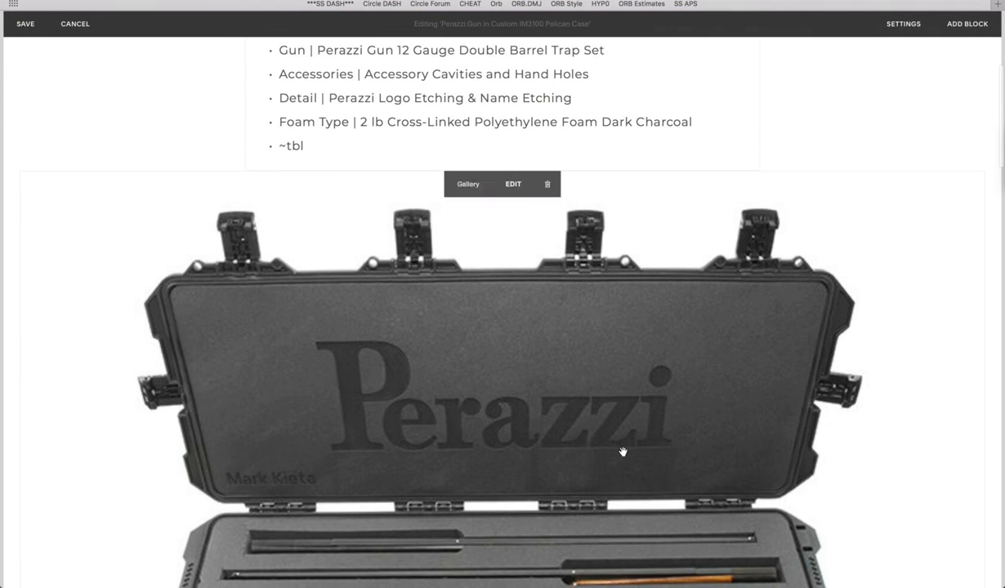
pyautogui.click(513, 185)
pyautogui.moveTo(744, 277)
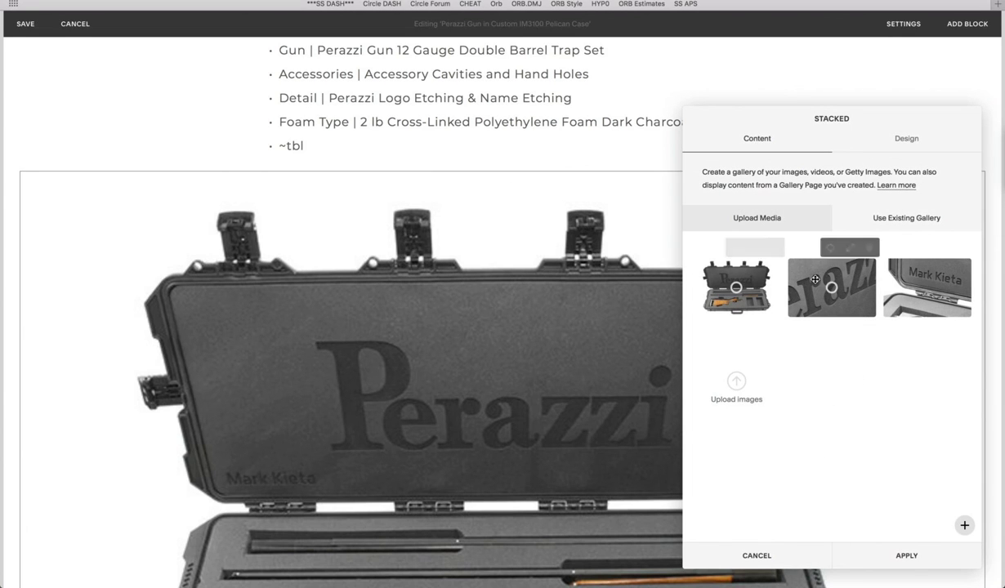
pyautogui.click(817, 248)
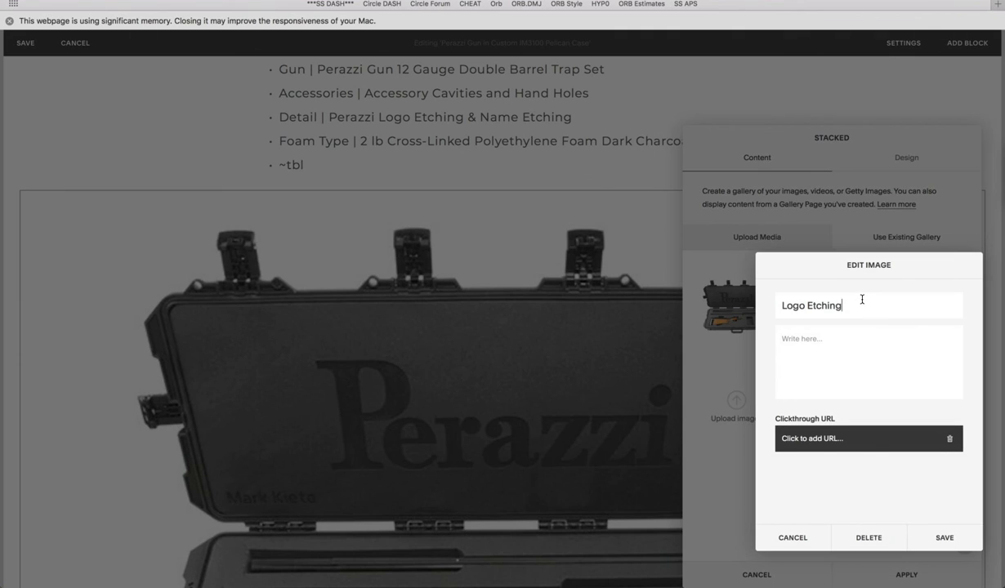
pyautogui.moveTo(847, 305); pyautogui.dragTo(778, 305)
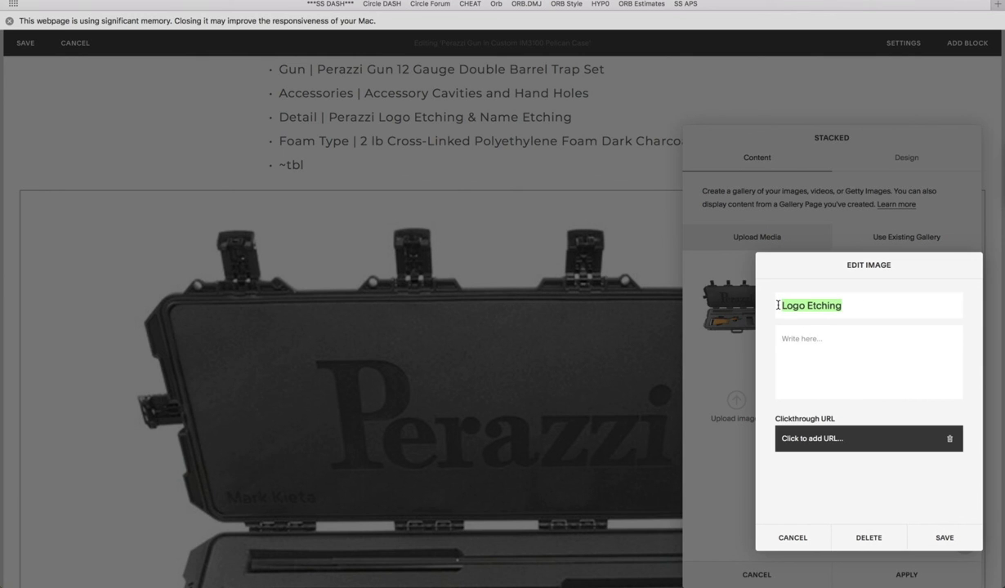
# Open the Perazzi gun project on The Pelican Shop's Firearms page in Chrome and highlight the captions under its first two photos.
pyautogui.press('super+Tab')
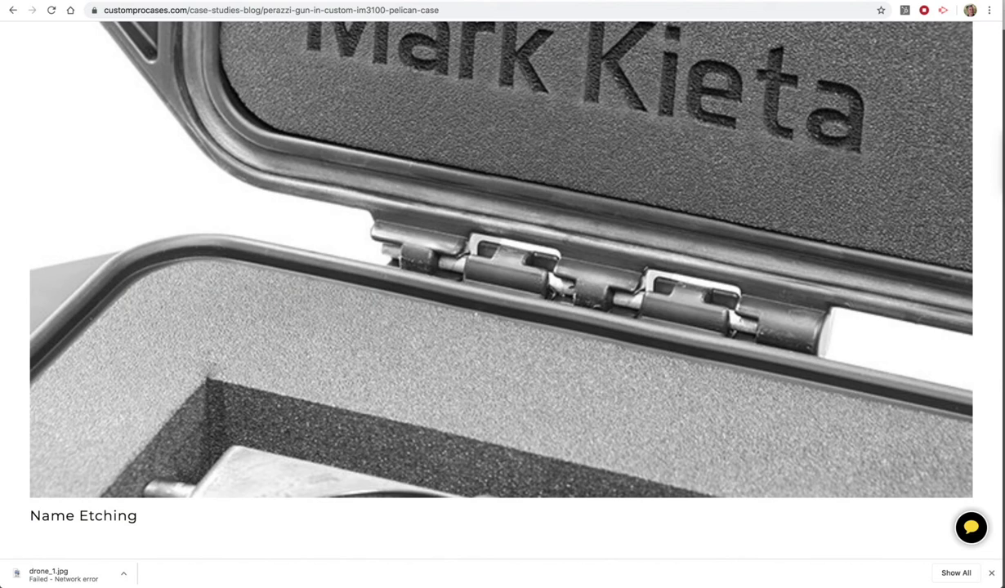
pyautogui.hotkey('ctrl', 'Tab')
pyautogui.hotkey('ctrl', 'Tab')
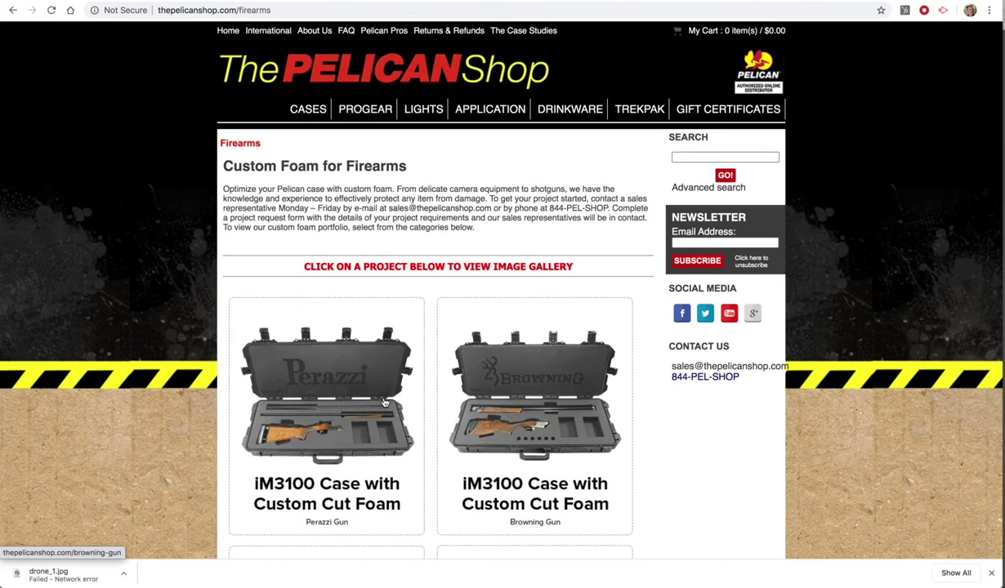
pyautogui.click(384, 402)
pyautogui.scroll(-6, 336, 378)
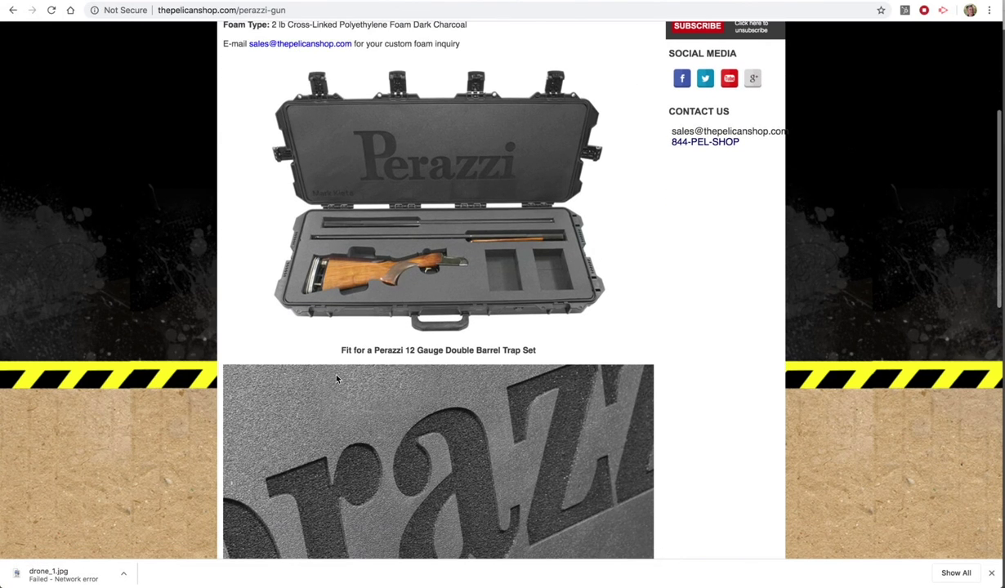
pyautogui.moveTo(340, 350); pyautogui.dragTo(507, 369)
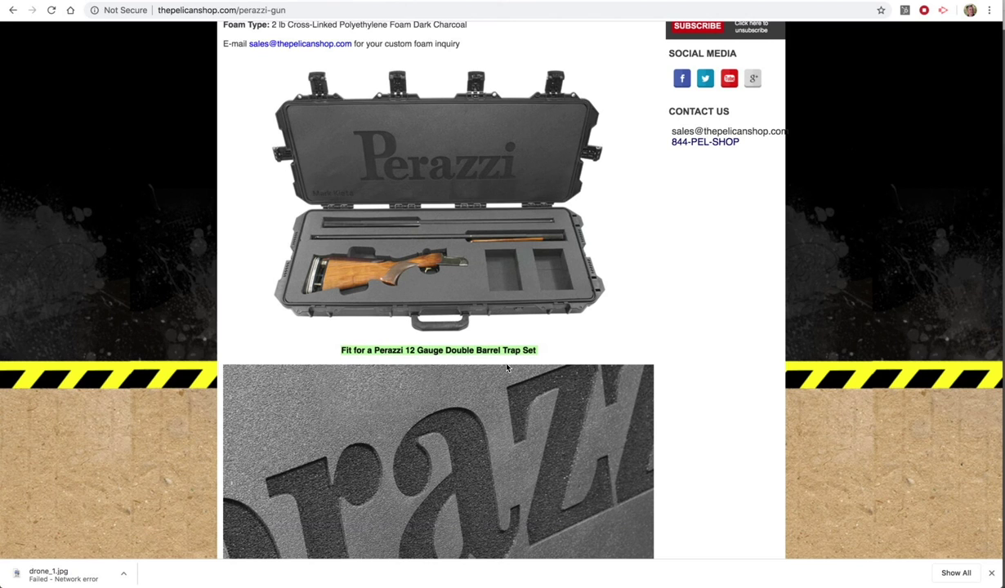
pyautogui.scroll(-5, 507, 368)
pyautogui.moveTo(470, 333); pyautogui.dragTo(442, 274)
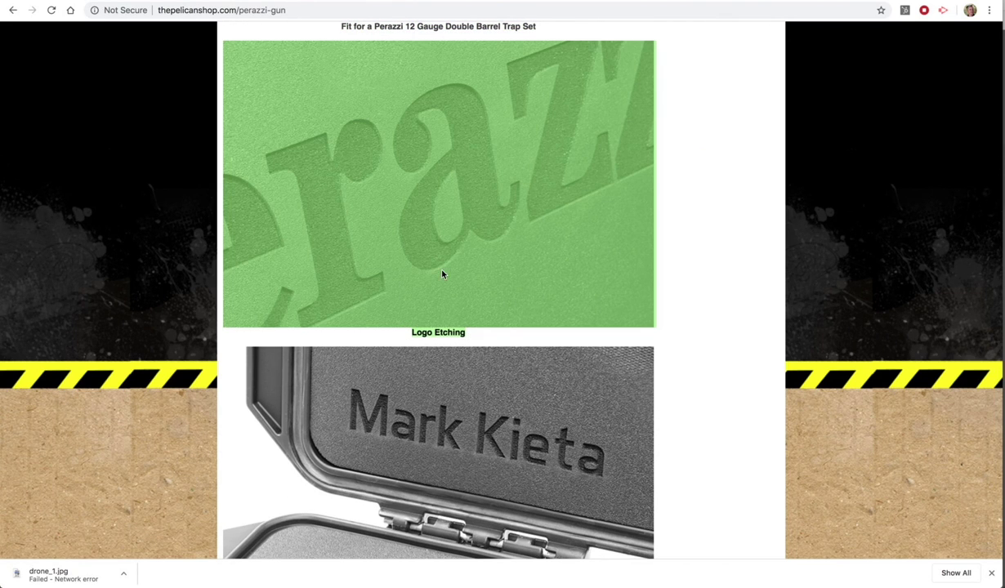
# Examine the last photo's caption on the old Perazzi page and compare the page with the top of the new Custom Pro Cases post.
pyautogui.scroll(-4, 456, 241)
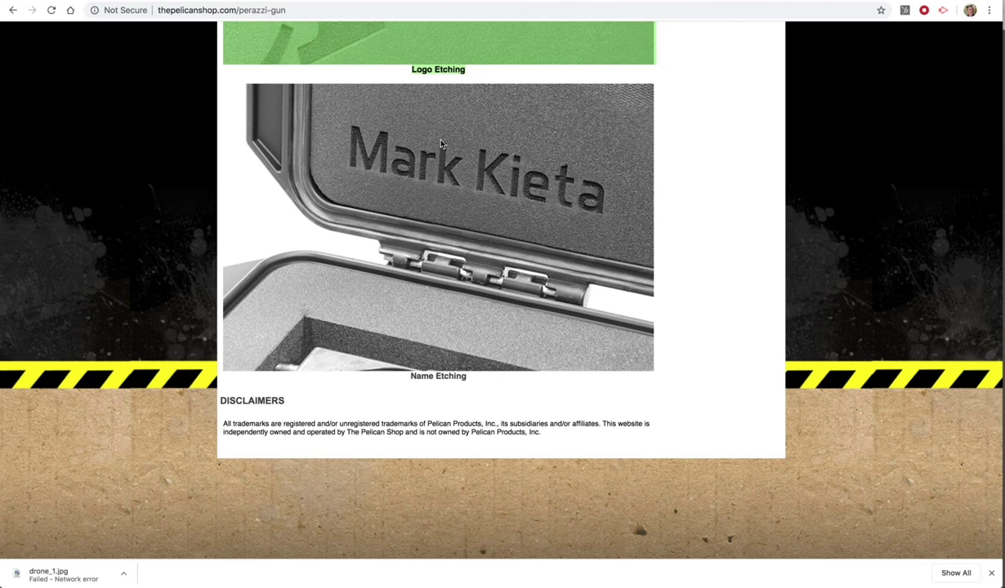
pyautogui.hotkey('ctrl', 'Tab')
pyautogui.scroll(20, 395, 202)
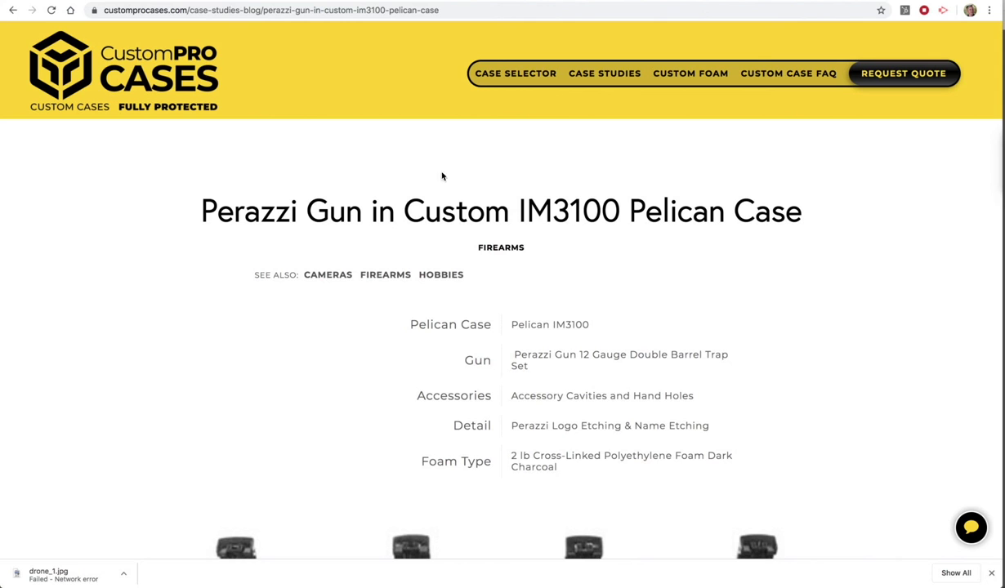
pyautogui.click(309, 1)
pyautogui.click(366, 1)
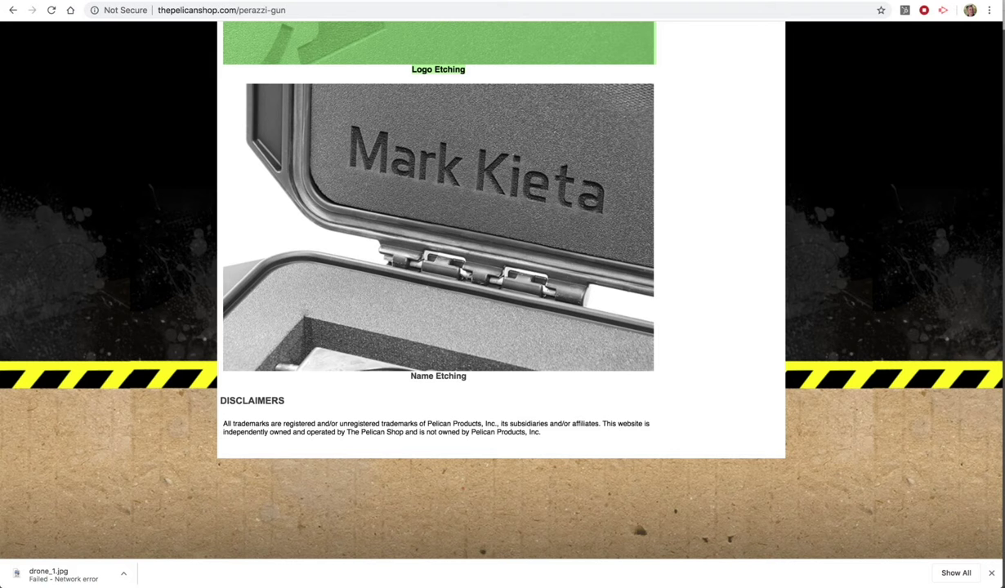
# Switch to Brave, open The Case Studies page on The Pelican Shop's site, and bring its category images into view.
pyautogui.press('super+Tab')
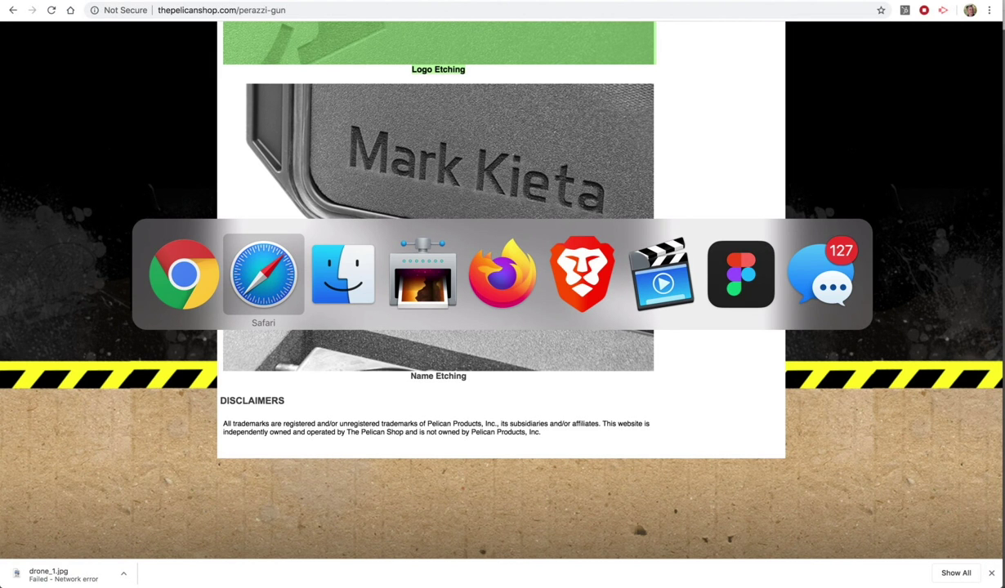
pyautogui.press('super+Tab')
pyautogui.press('super+Tab')
pyautogui.press('super+Tab')
pyautogui.press('super+Tab')
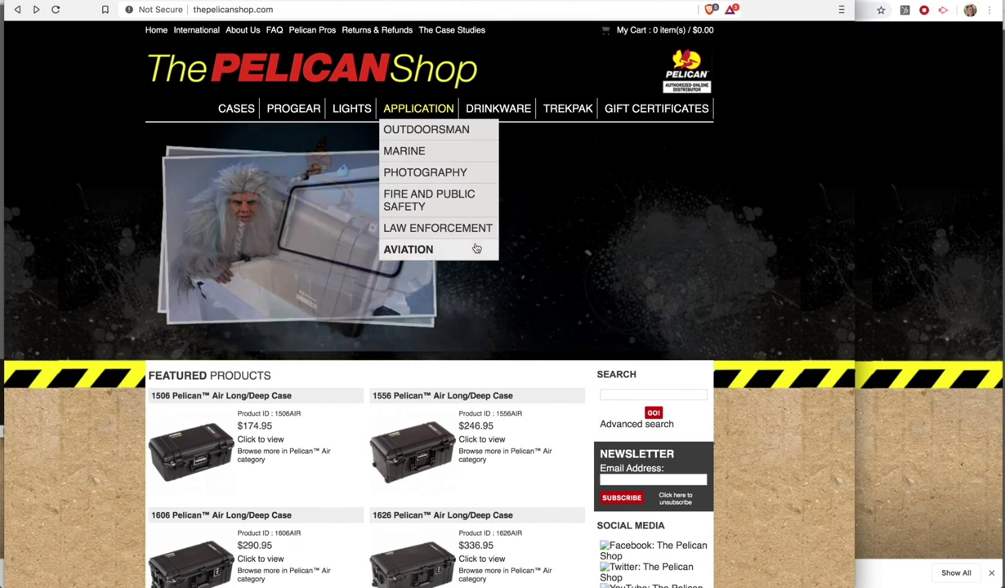
pyautogui.moveTo(352, 112)
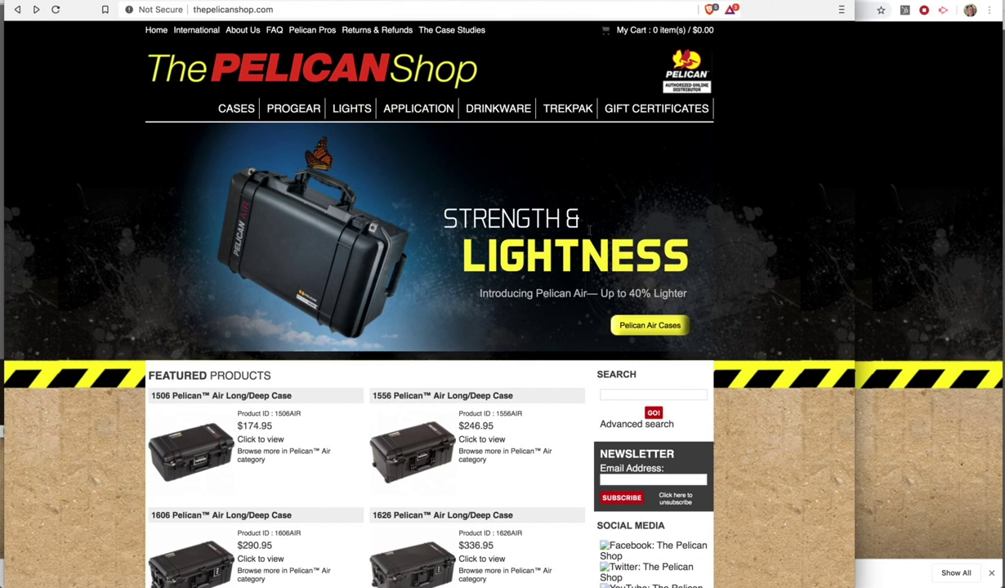
pyautogui.click(449, 33)
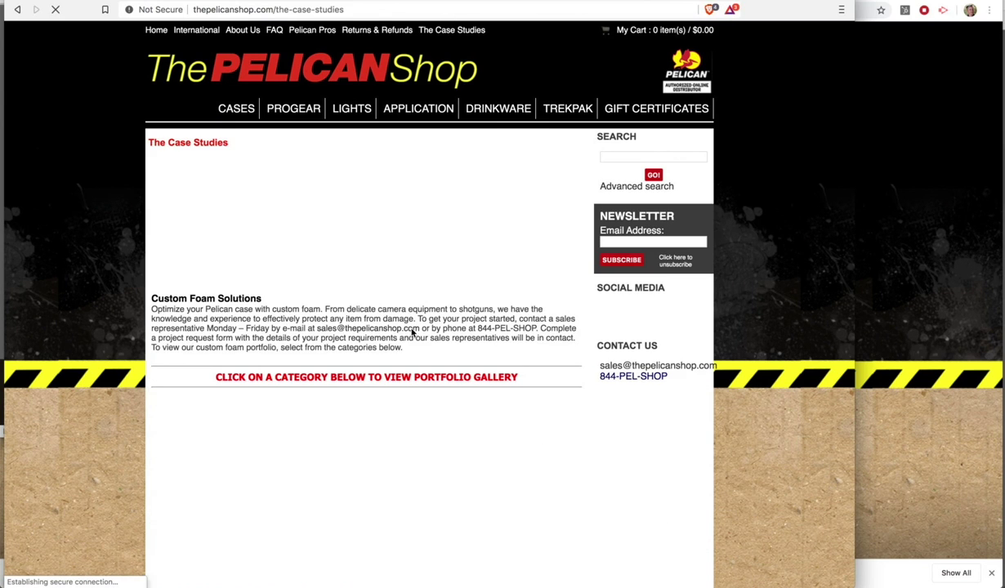
pyautogui.scroll(-2, 453, 469)
pyautogui.scroll(-6, 454, 469)
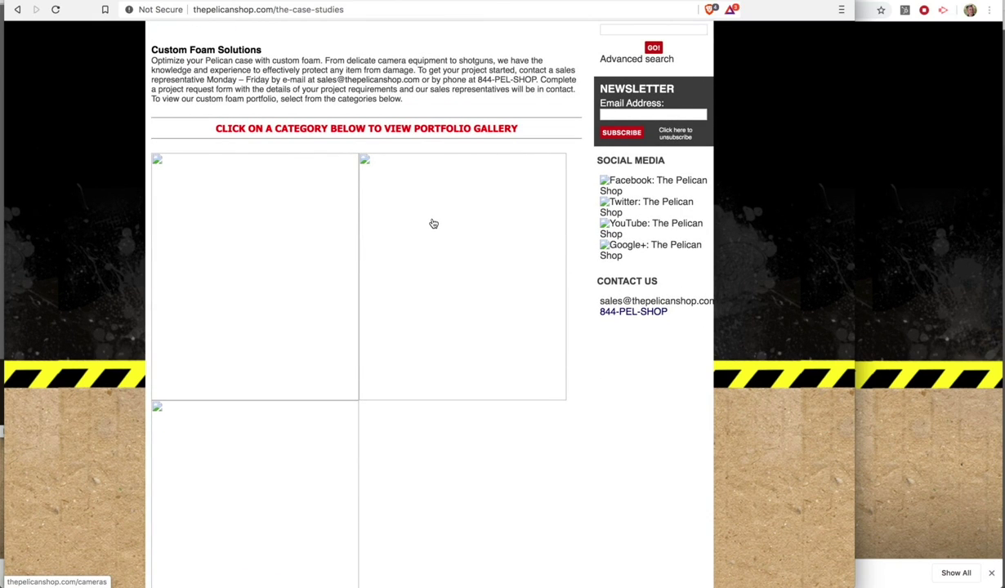
# Open the Cameras category image in a new tab and proceed to the site despite its expired security certificate.
pyautogui.rightClick(434, 224)
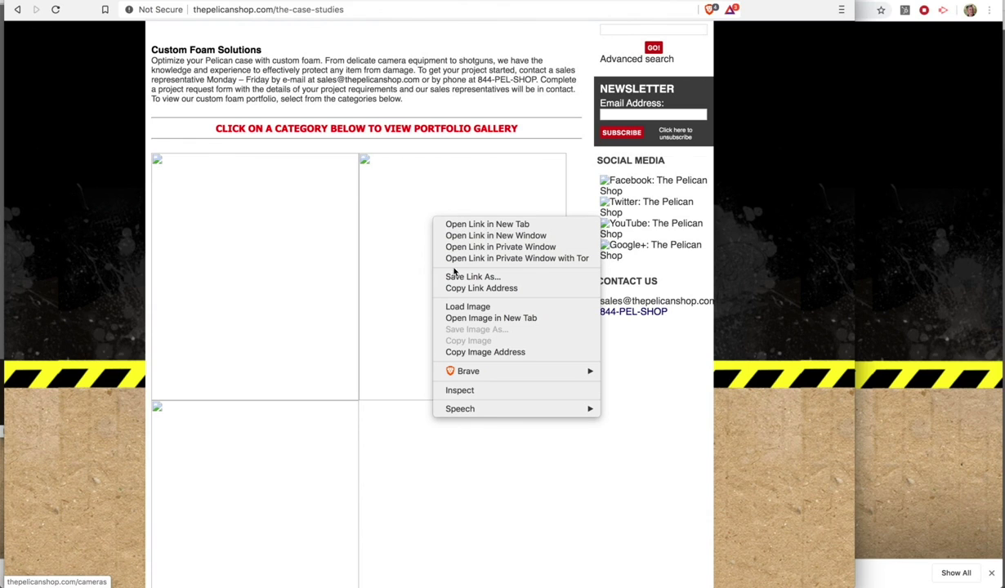
pyautogui.click(470, 319)
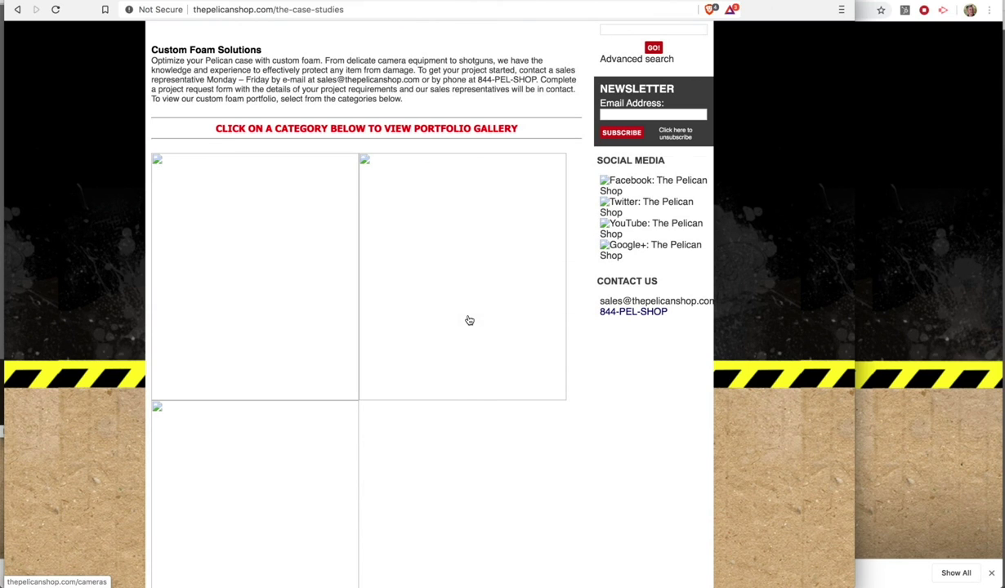
pyautogui.hotkey('ctrl', 'Tab')
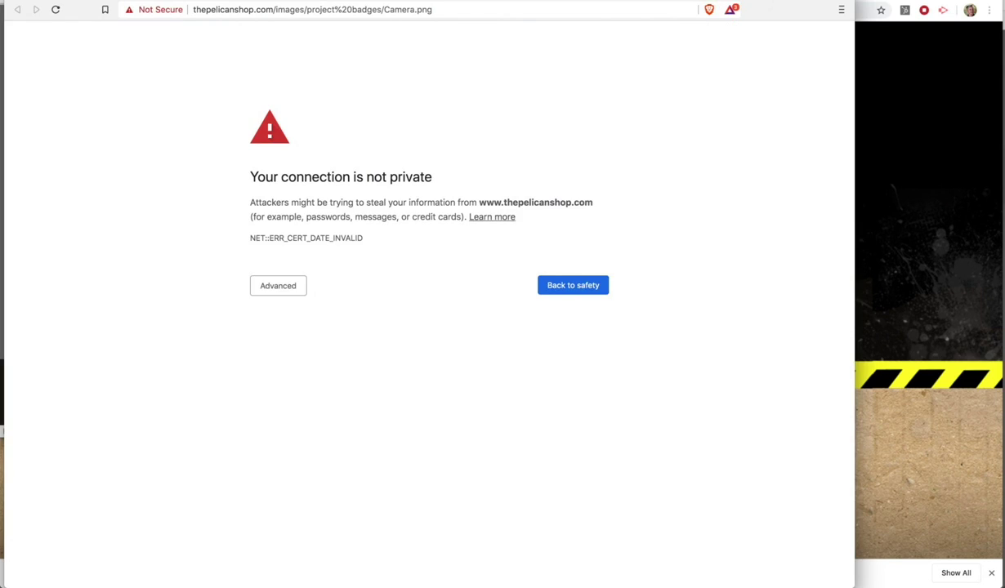
pyautogui.click(278, 287)
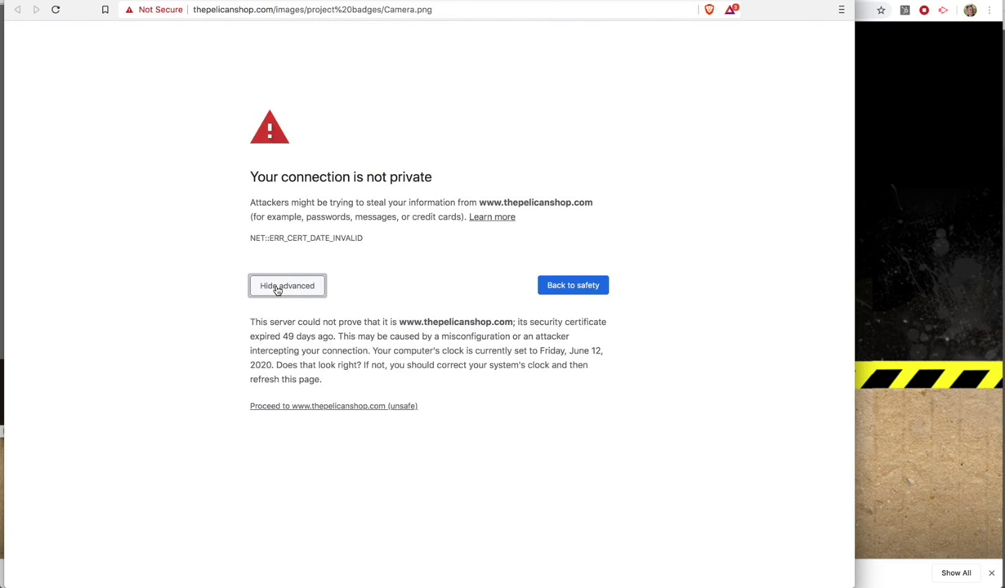
pyautogui.click(304, 407)
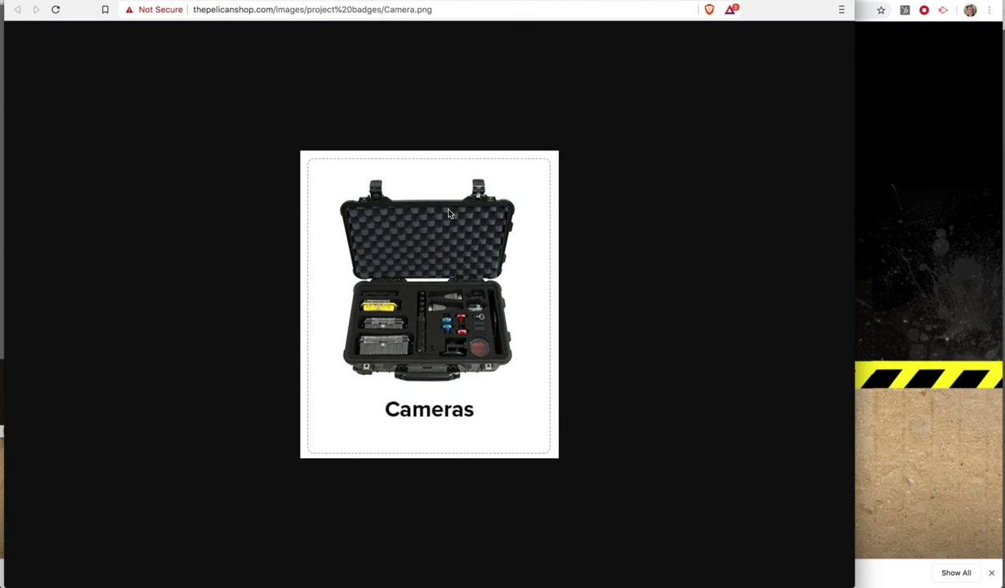
# Return to The Case Studies page and look over the category images in its portfolio gallery.
pyautogui.click(515, 1)
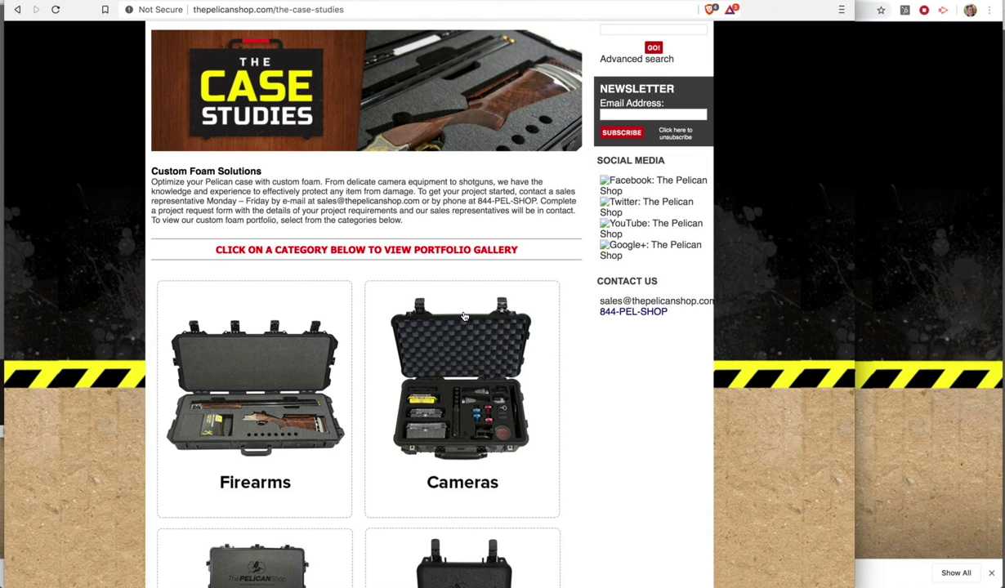
pyautogui.scroll(-2, 463, 316)
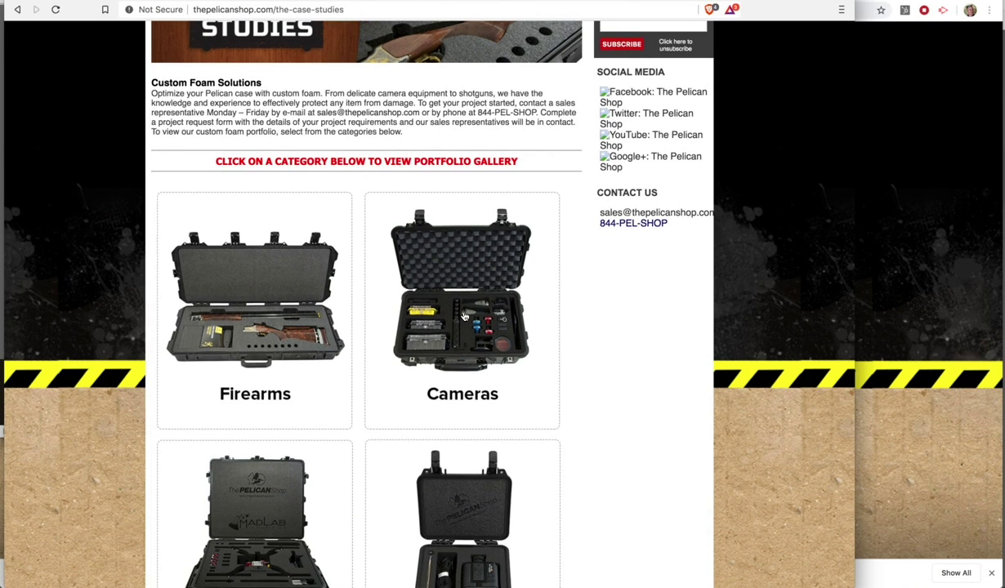